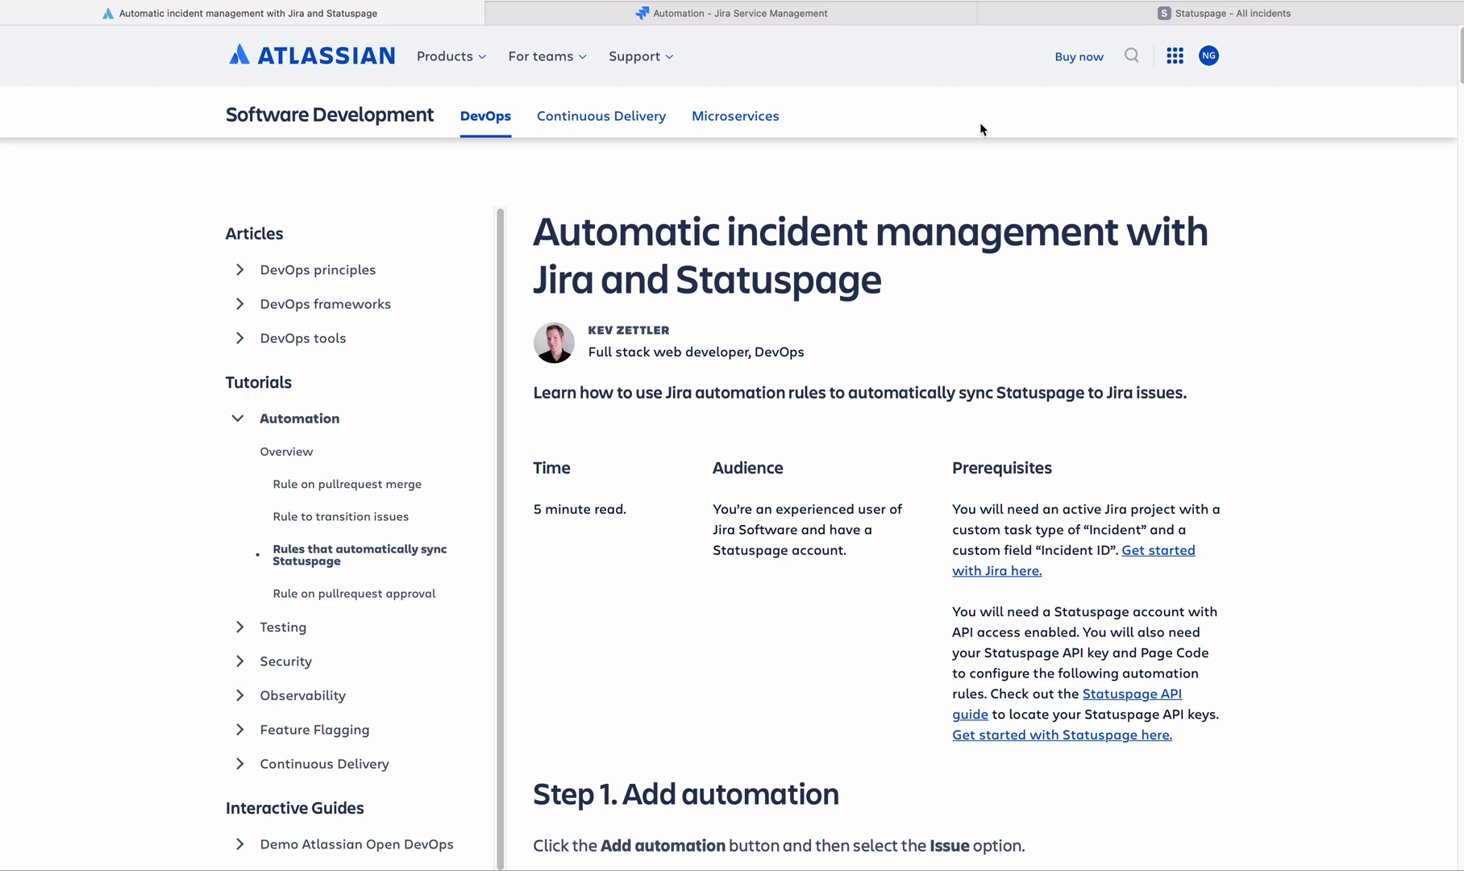
Step: Glance at the Statuspage incidents list, then return to the Jira automation rules
{"action": "left_click", "coordinate": [843, 21]}
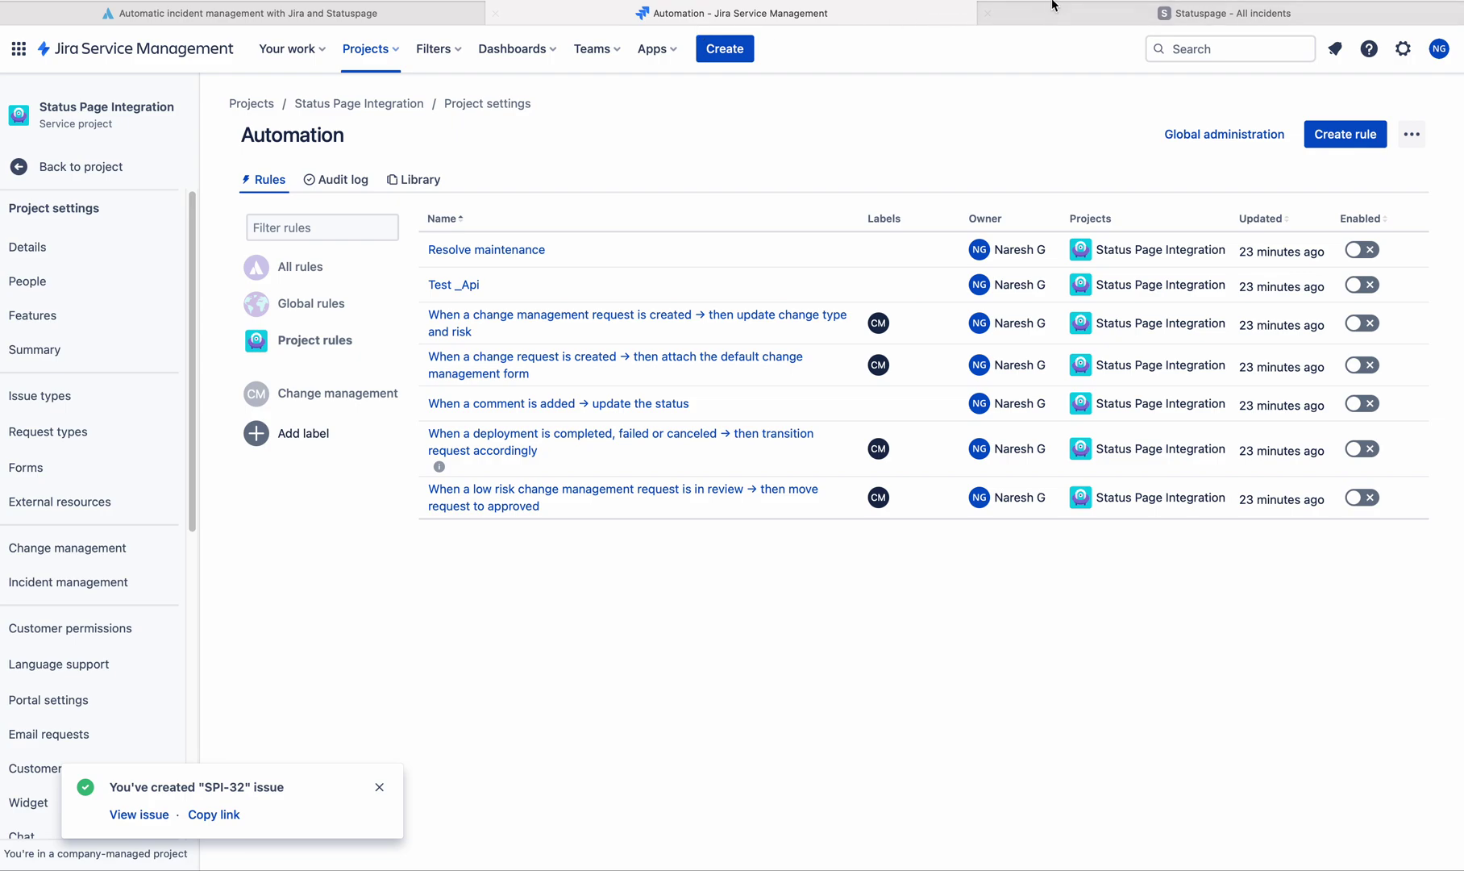
{"action": "left_click", "coordinate": [1052, 9]}
{"action": "left_click", "coordinate": [880, 21]}
Step: Create a new automation rule, confirm Statuspage has no incidents, and return to the trigger choices
{"action": "left_click", "coordinate": [1345, 139]}
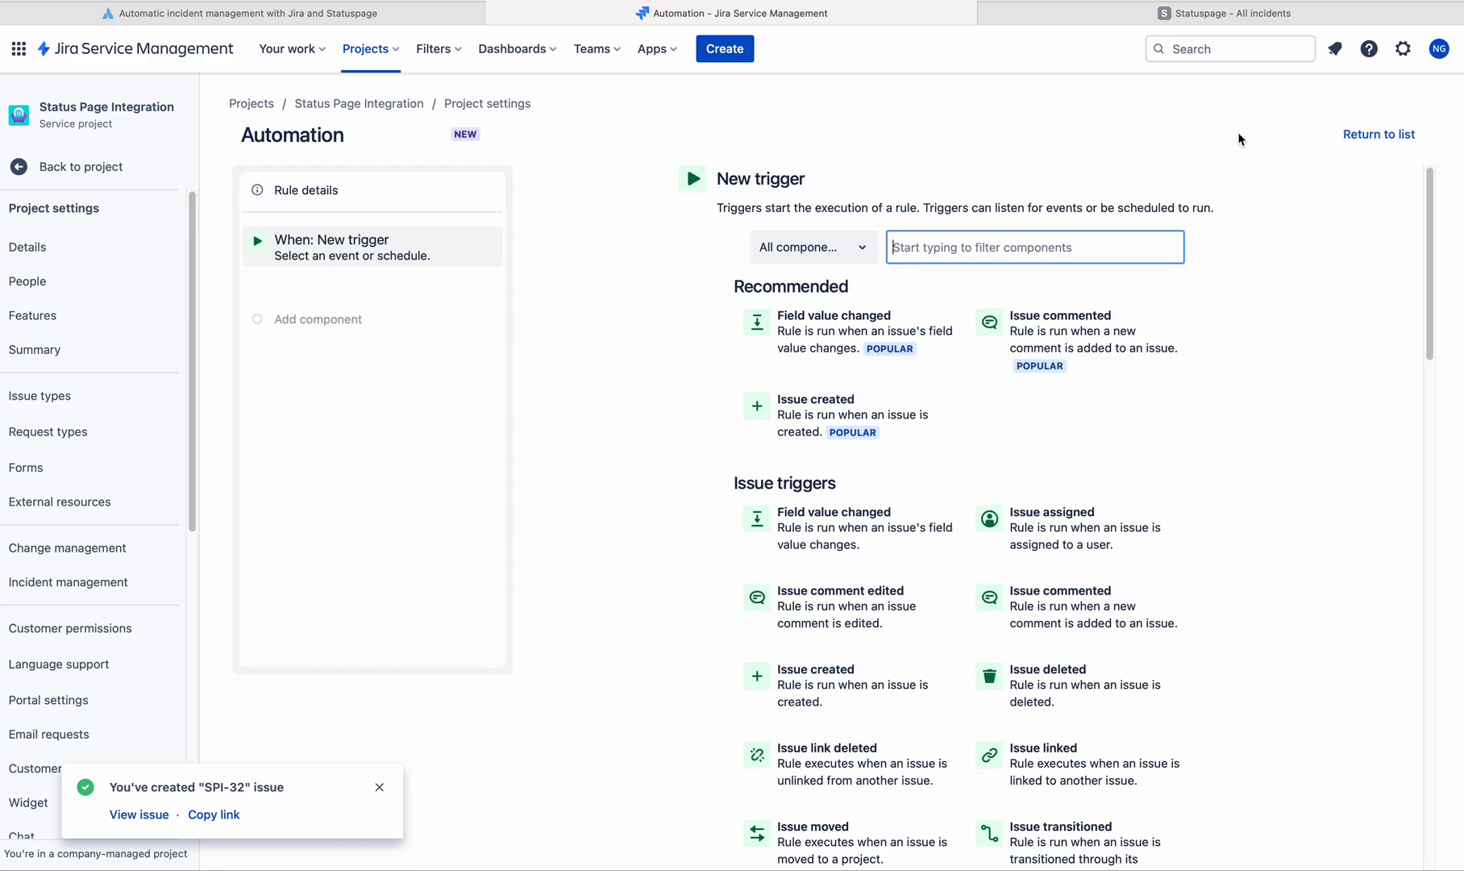
{"action": "left_click", "coordinate": [1072, 14]}
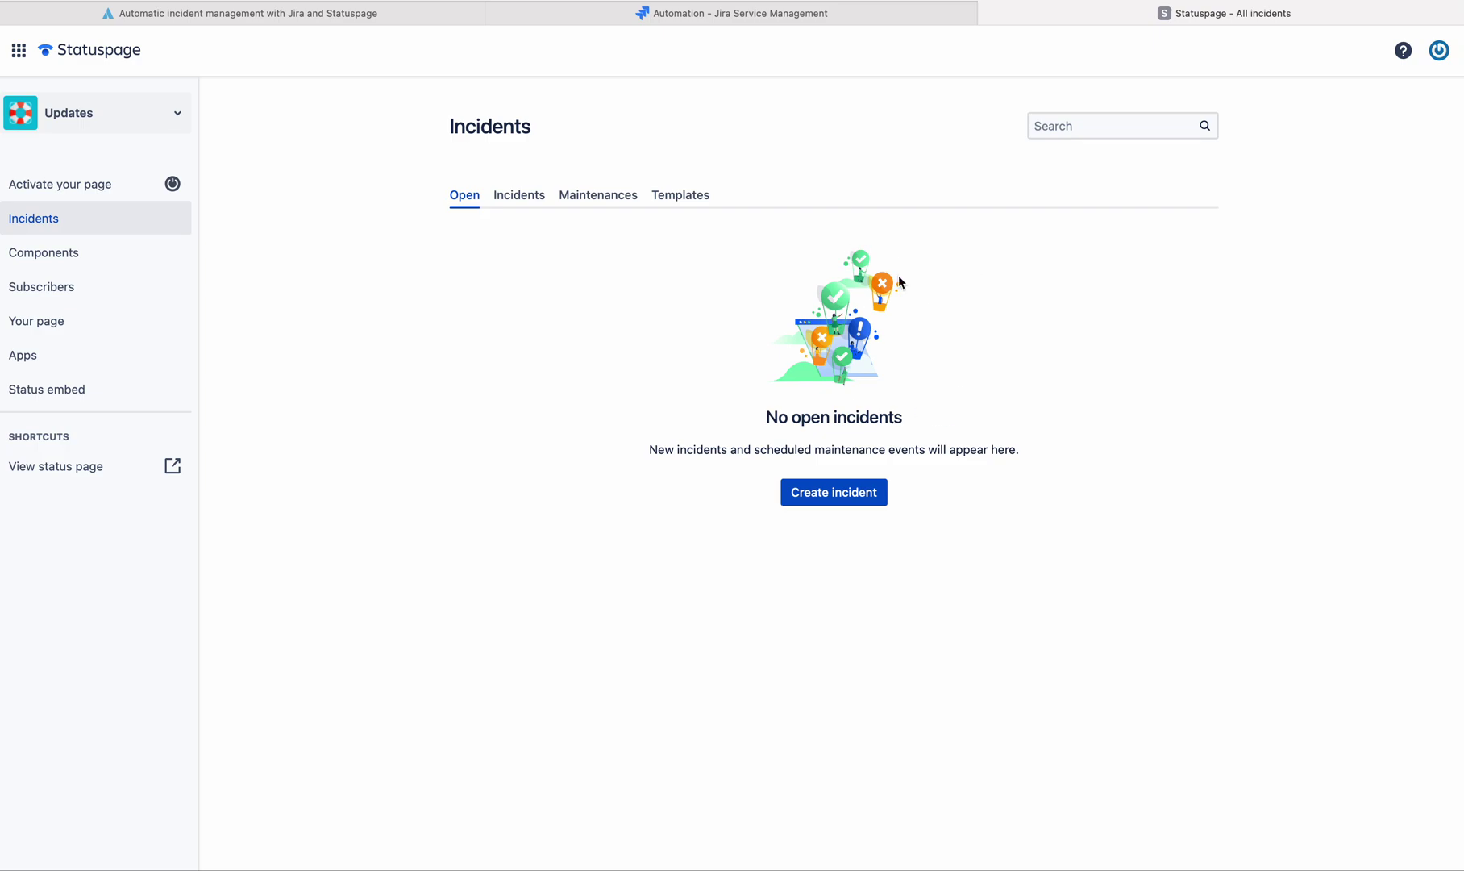
{"action": "left_click", "coordinate": [791, 13]}
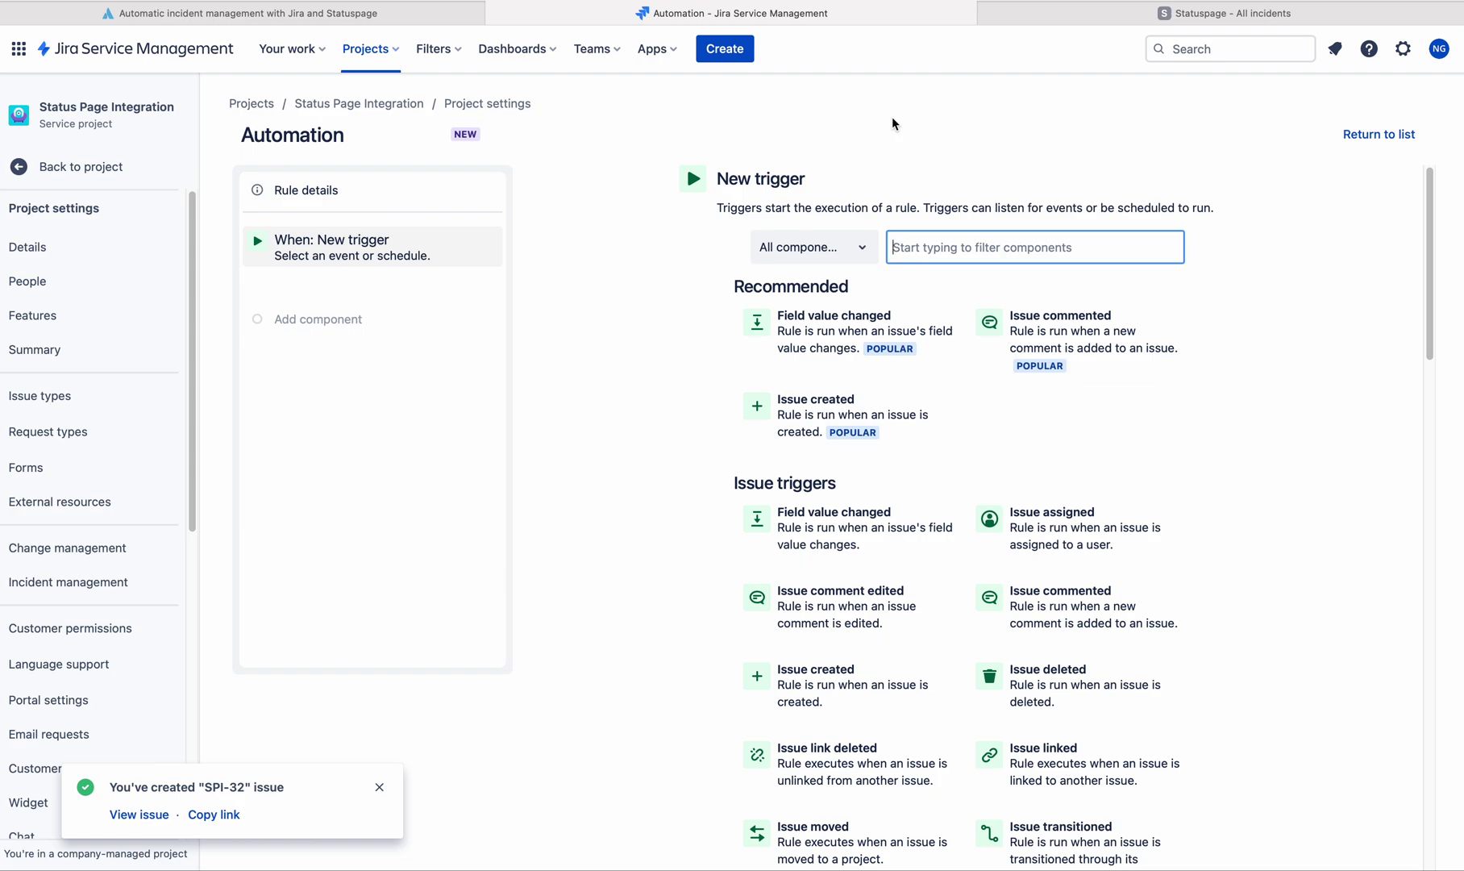
{"action": "left_click", "coordinate": [308, 23]}
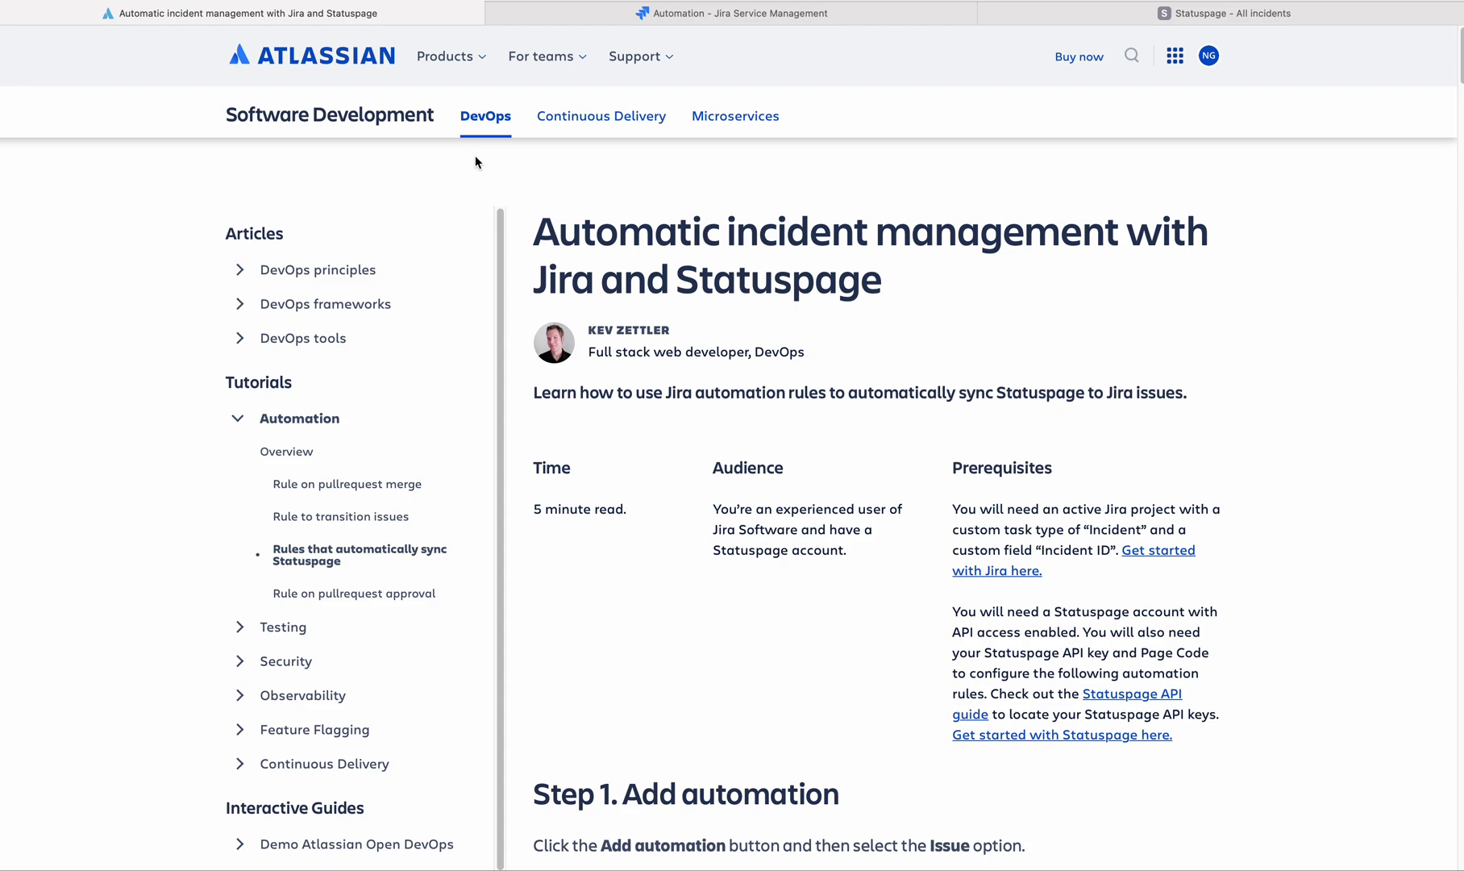
{"action": "left_click", "coordinate": [538, 229]}
{"action": "left_click_drag", "start_coordinate": [539, 229], "coordinate": [1129, 229]}
{"action": "left_click_drag", "start_coordinate": [650, 289], "coordinate": [879, 288]}
{"action": "scroll", "coordinate": [850, 419], "scroll_direction": "down", "scroll_amount": 3}
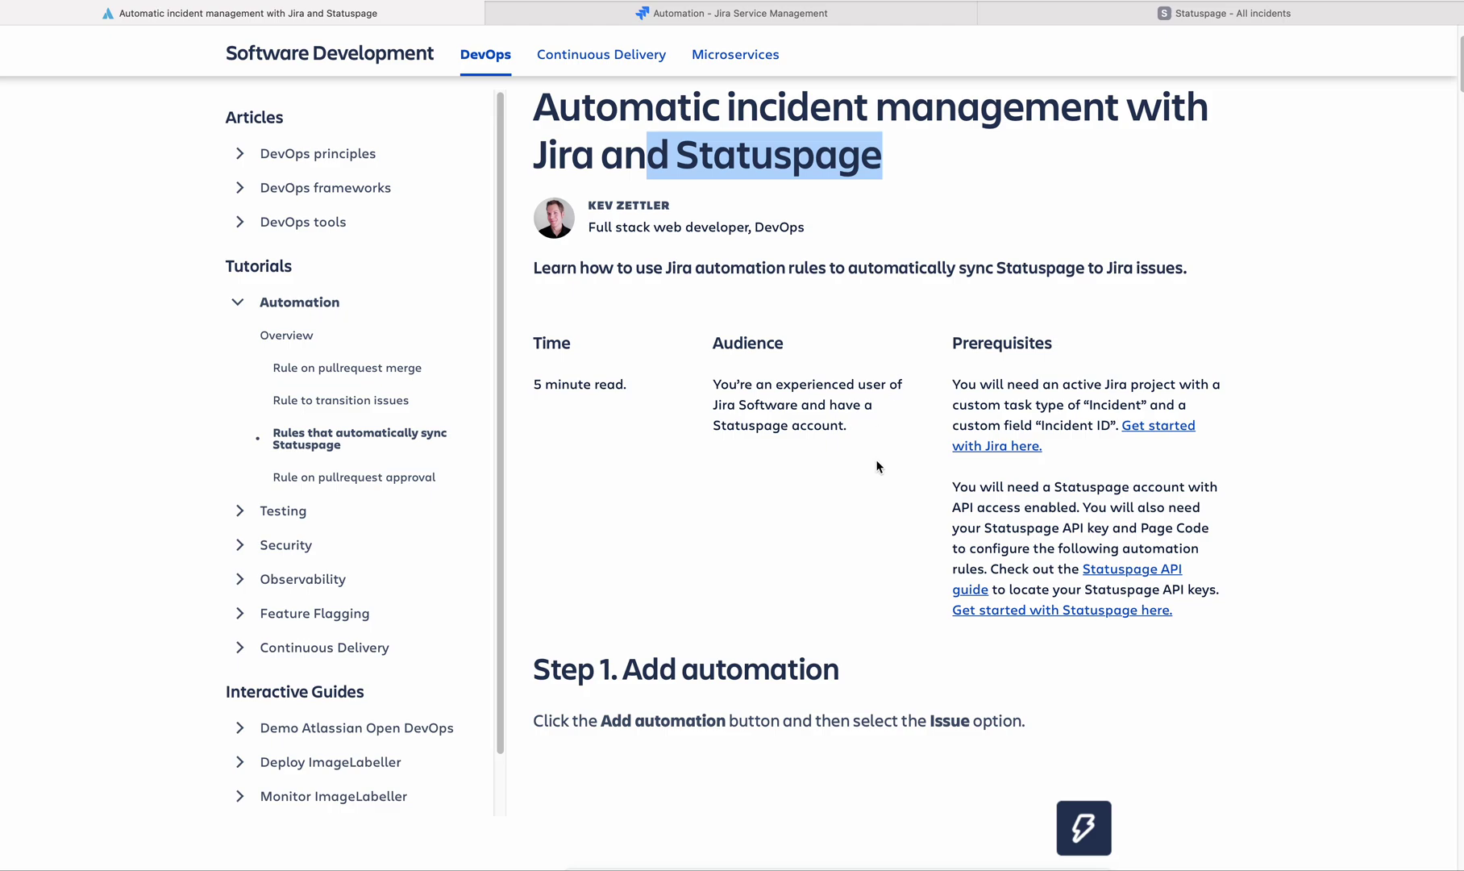
Step: Set the rule's trigger to Issue created and save it
{"action": "left_click", "coordinate": [691, 16]}
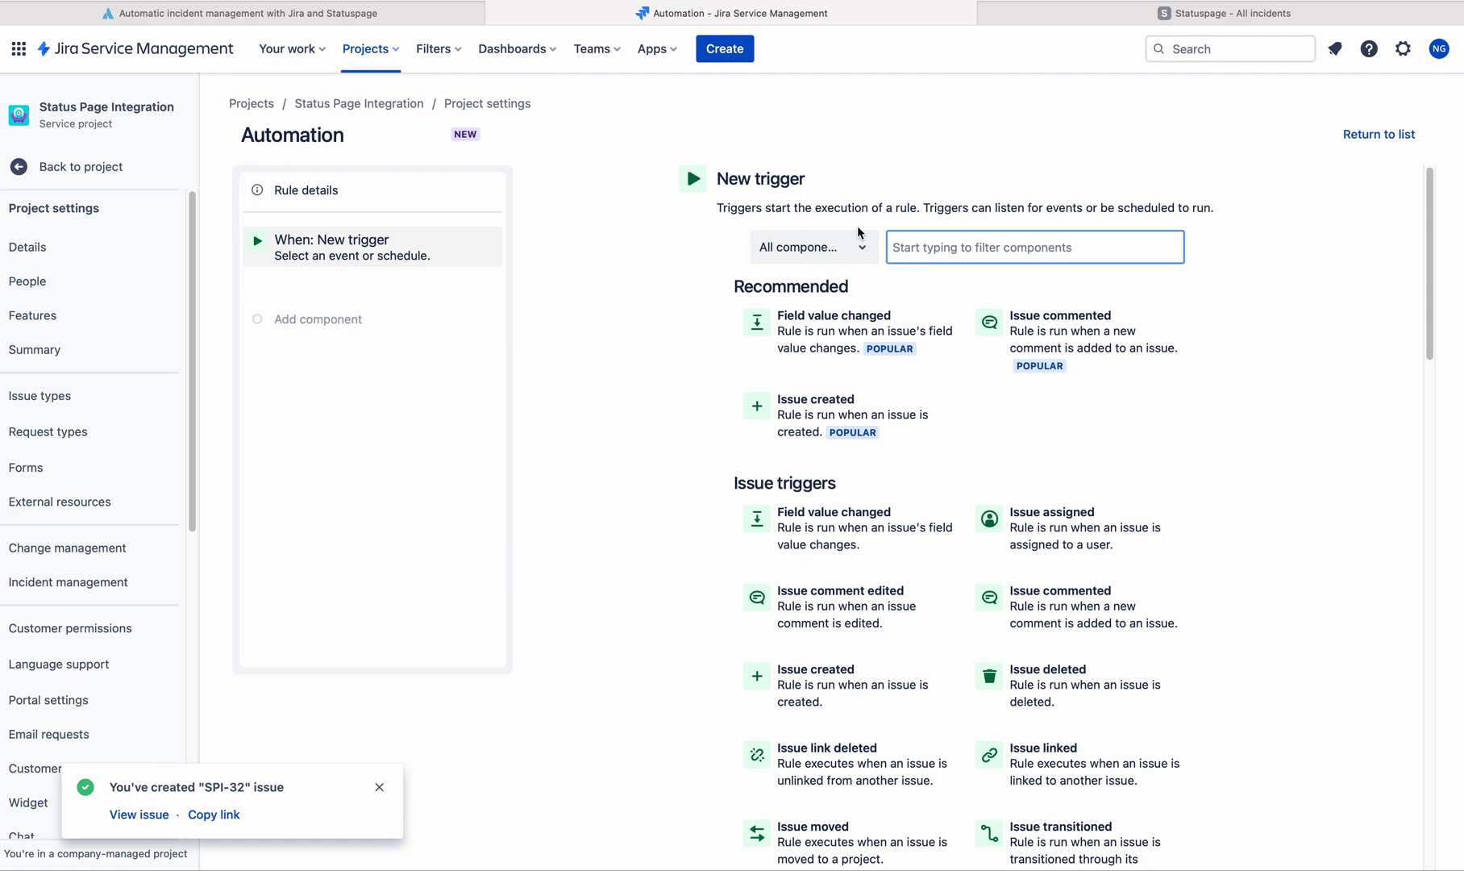
{"action": "left_click", "coordinate": [796, 413]}
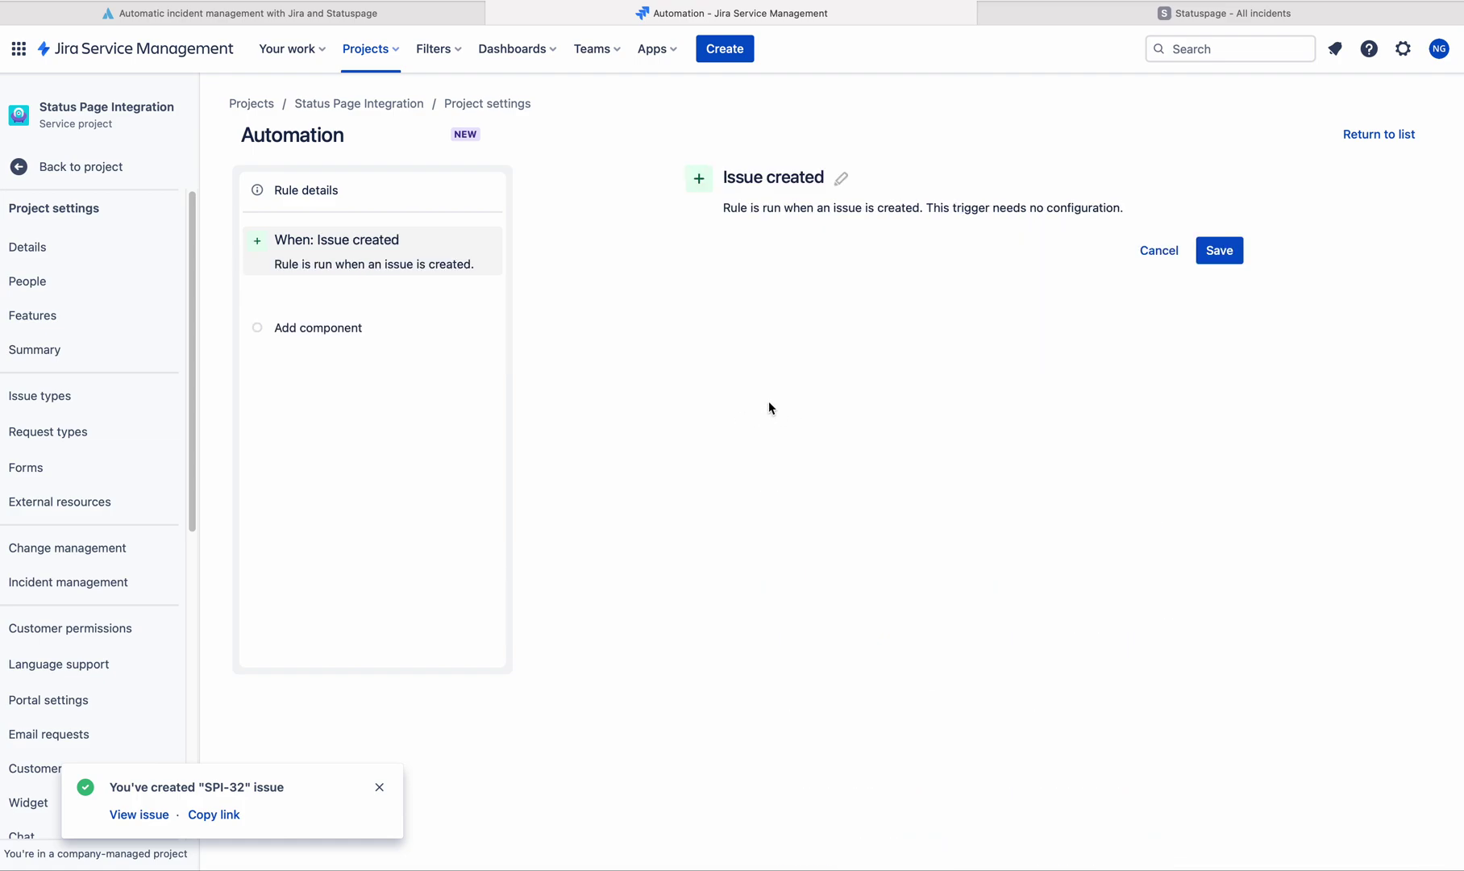
{"action": "left_click", "coordinate": [1218, 249]}
Step: Add an Issue fields condition requiring Issue Type to equal [System] Incident
{"action": "left_click", "coordinate": [833, 403]}
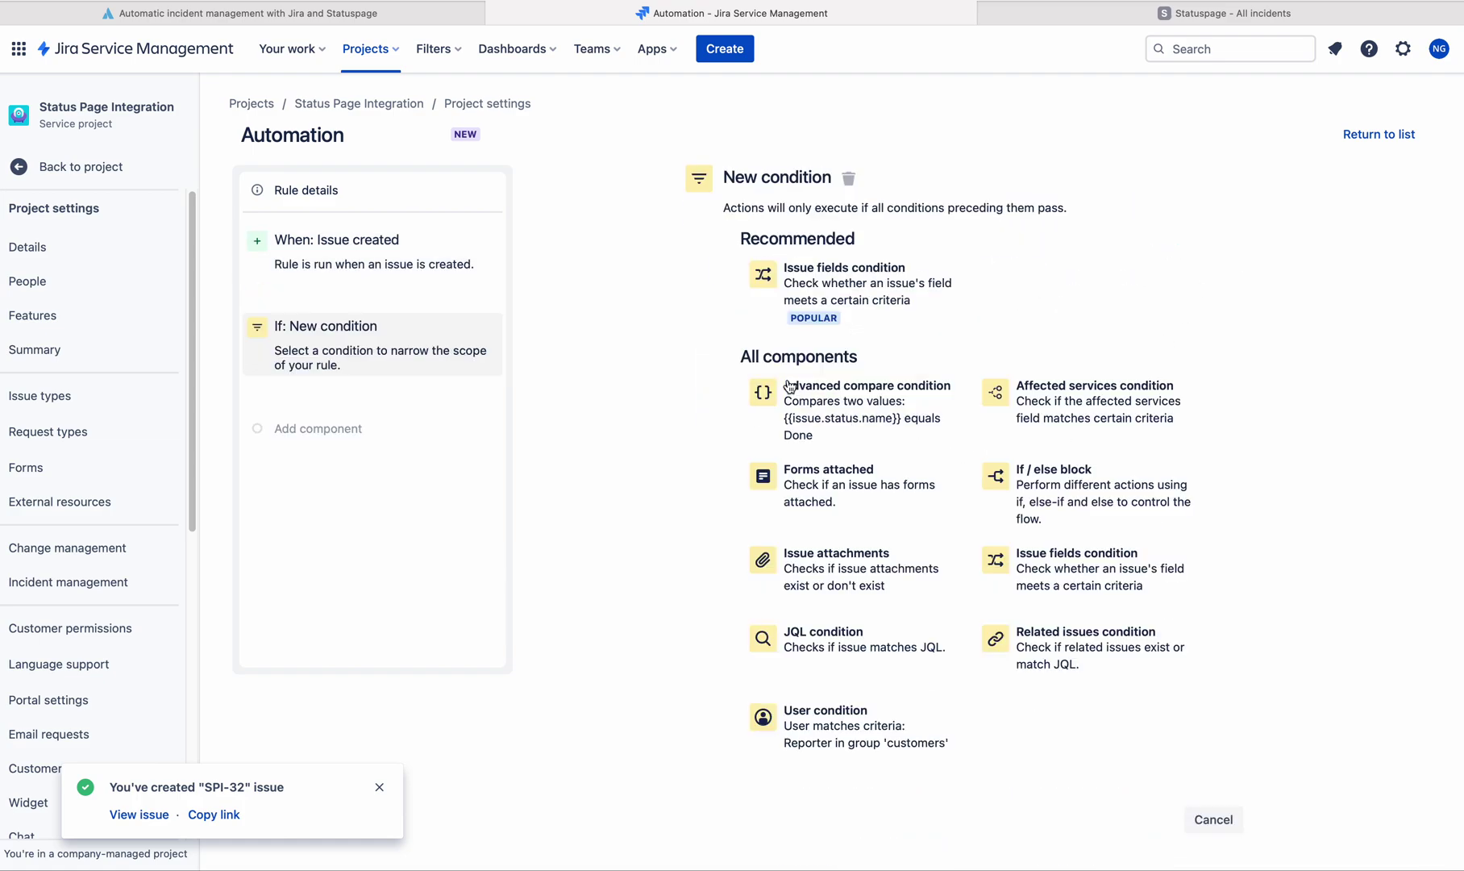
{"action": "left_click", "coordinate": [836, 300]}
{"action": "left_click", "coordinate": [808, 266]}
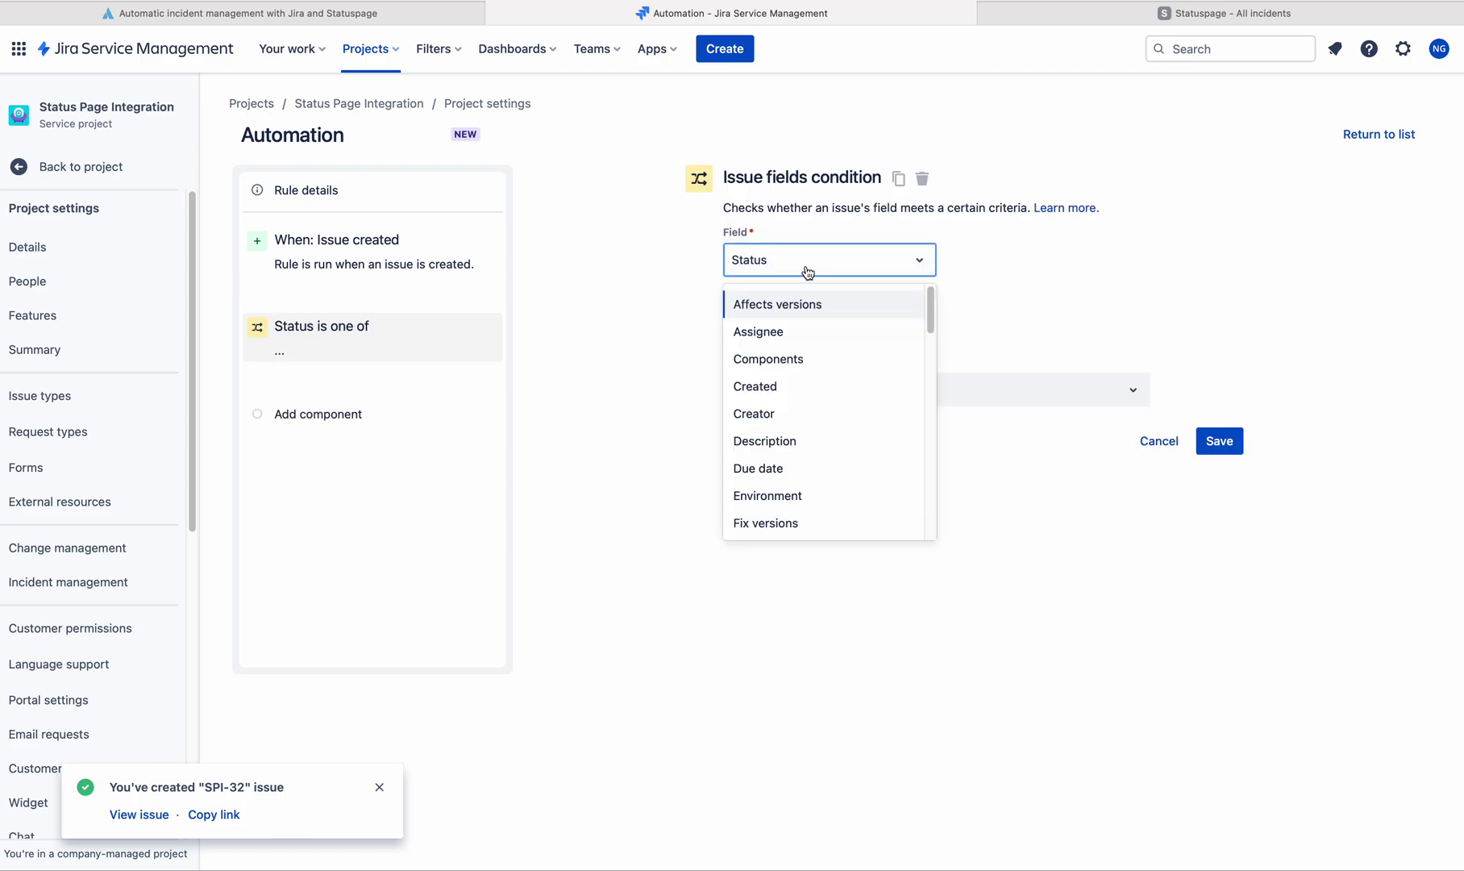
{"action": "type", "text": "ty"}
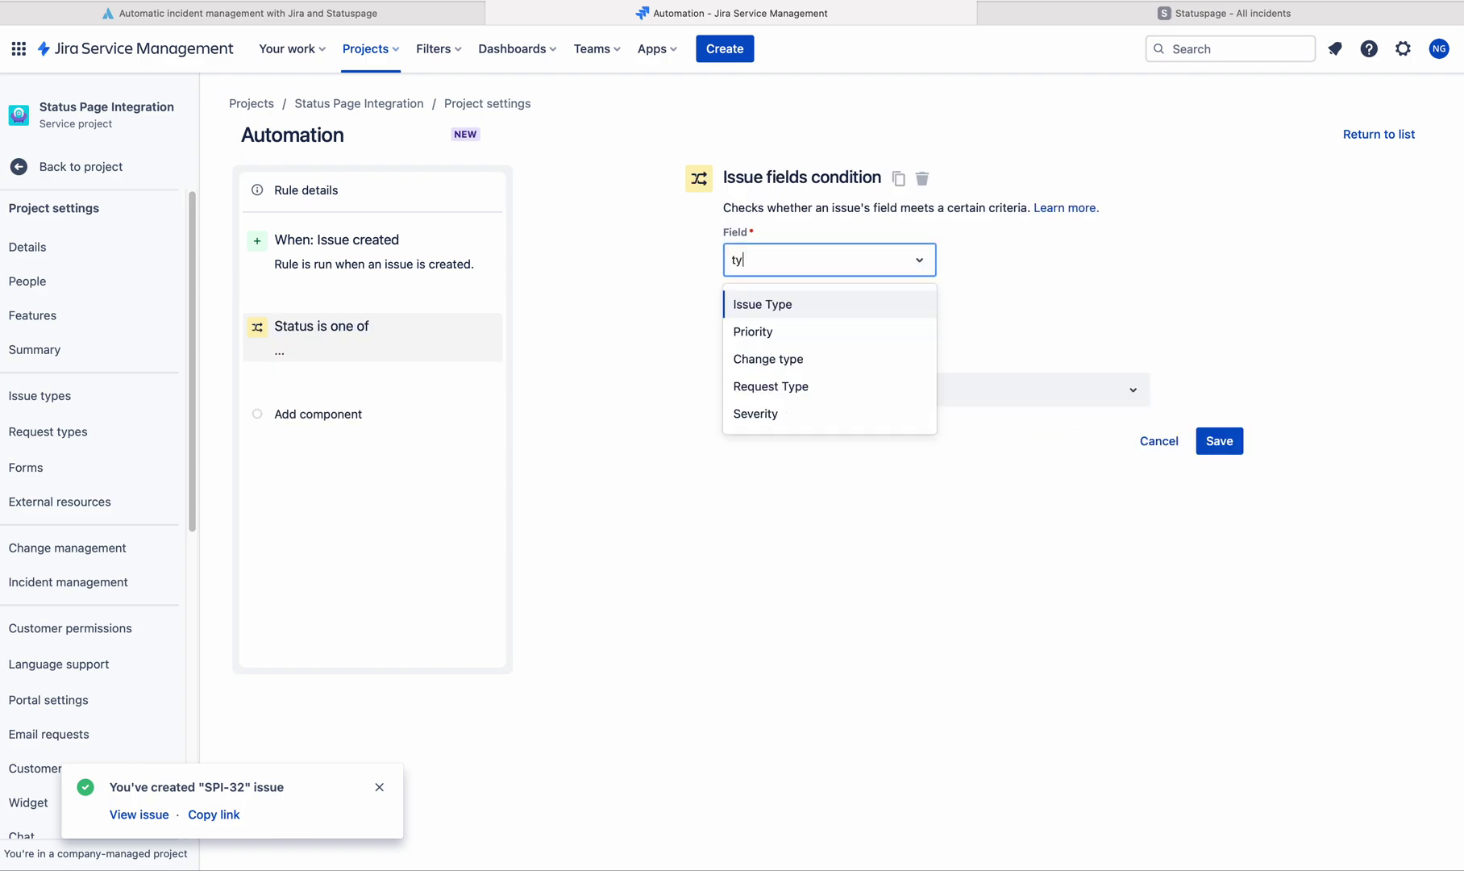
{"action": "left_click", "coordinate": [806, 305]}
{"action": "left_click", "coordinate": [827, 392]}
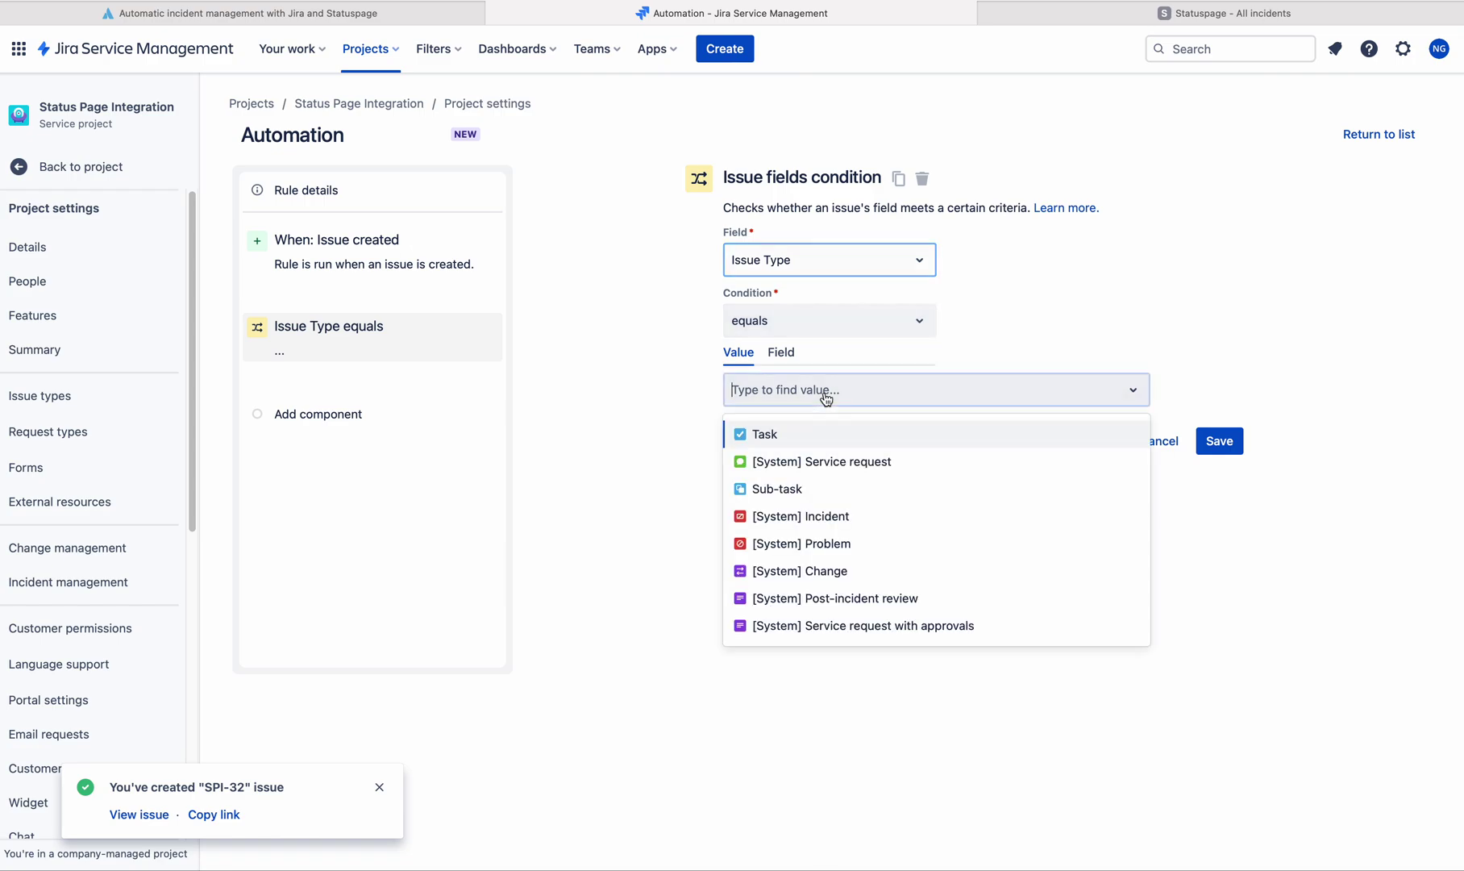
{"action": "left_click", "coordinate": [820, 528]}
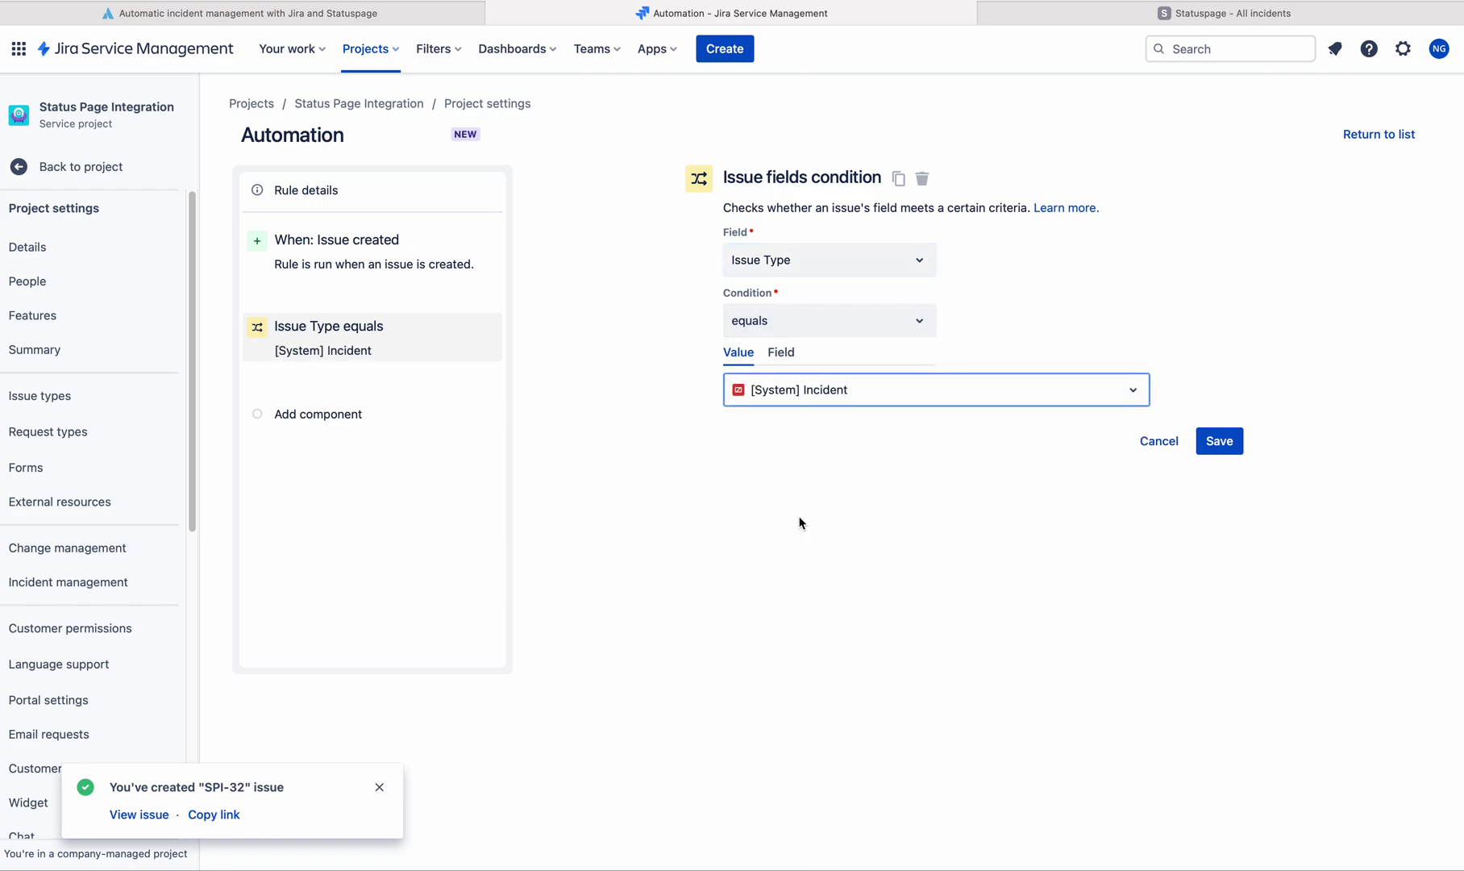
Step: Save the Issue Type = [System] Incident condition and add a new empty component after it
{"action": "left_click", "coordinate": [1216, 441]}
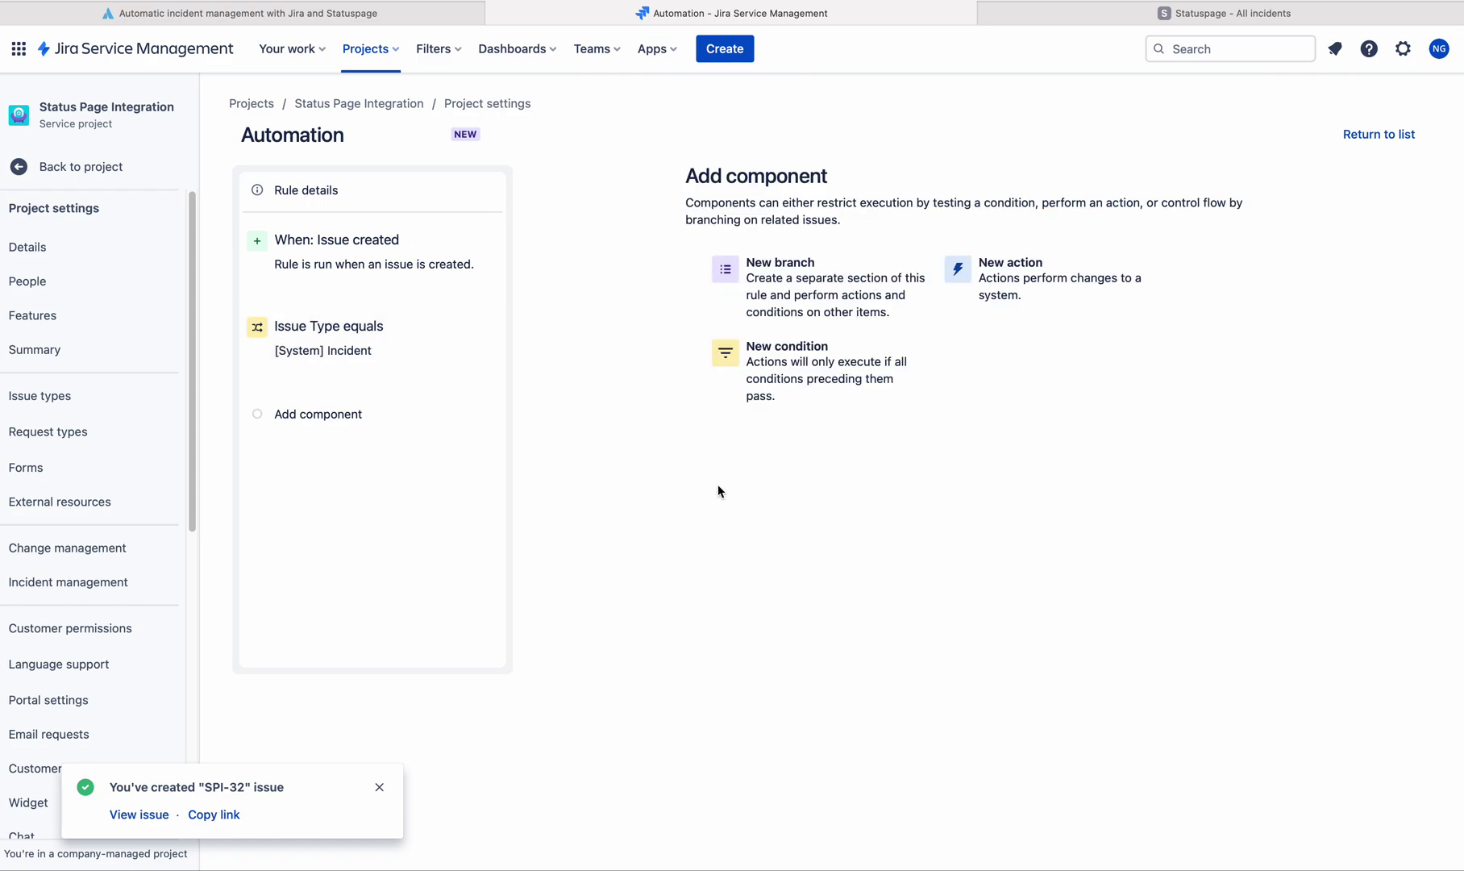
{"action": "left_click", "coordinate": [325, 414]}
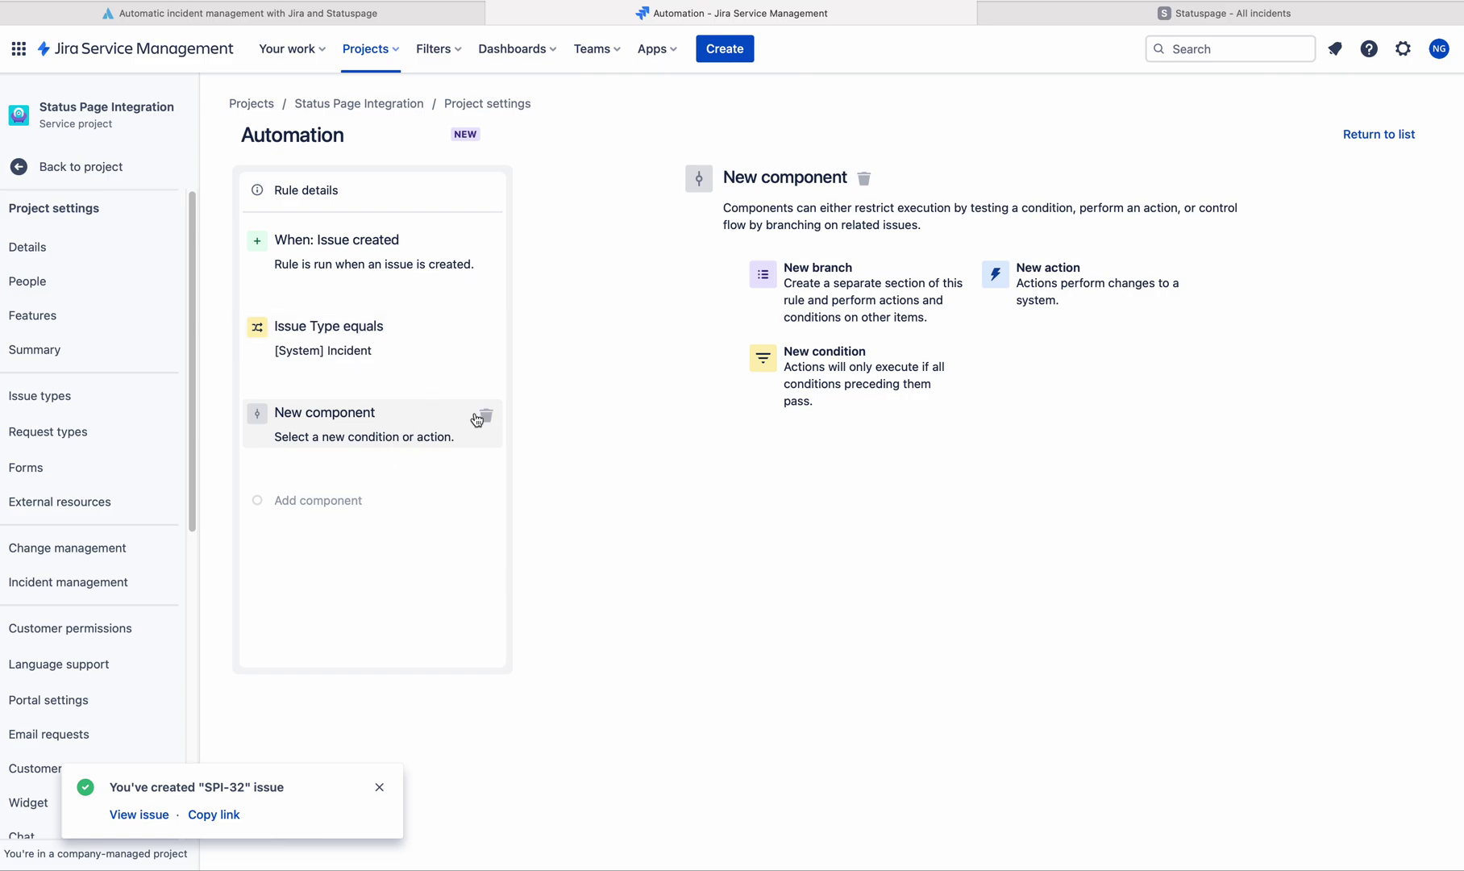
Step: Add a Send web request action, found by filtering for 'web', and focus its URL field
{"action": "left_click", "coordinate": [1069, 286]}
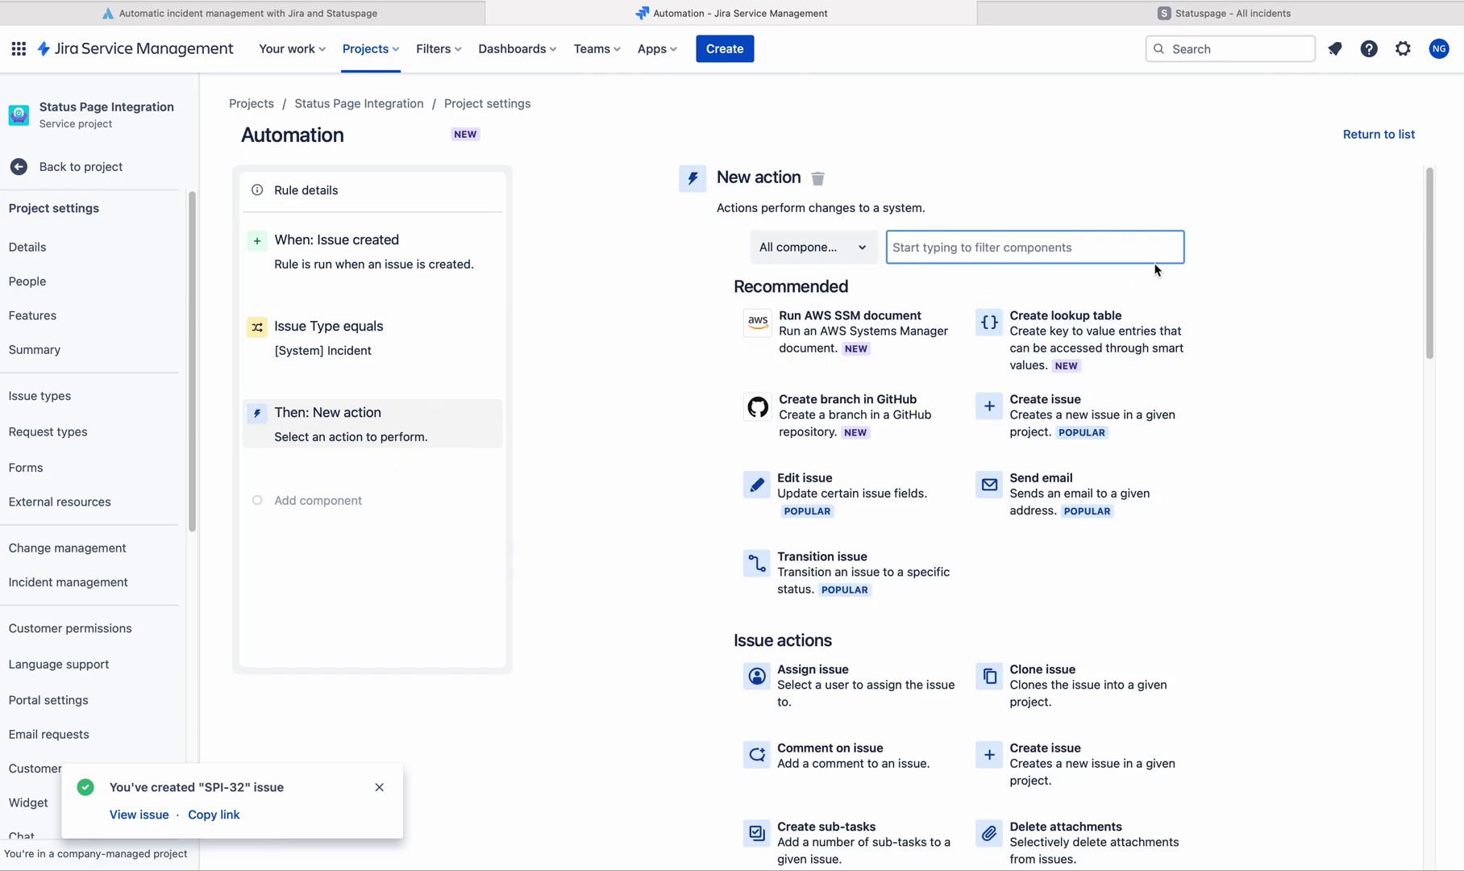
{"action": "type", "text": "web"}
{"action": "left_click", "coordinate": [836, 321]}
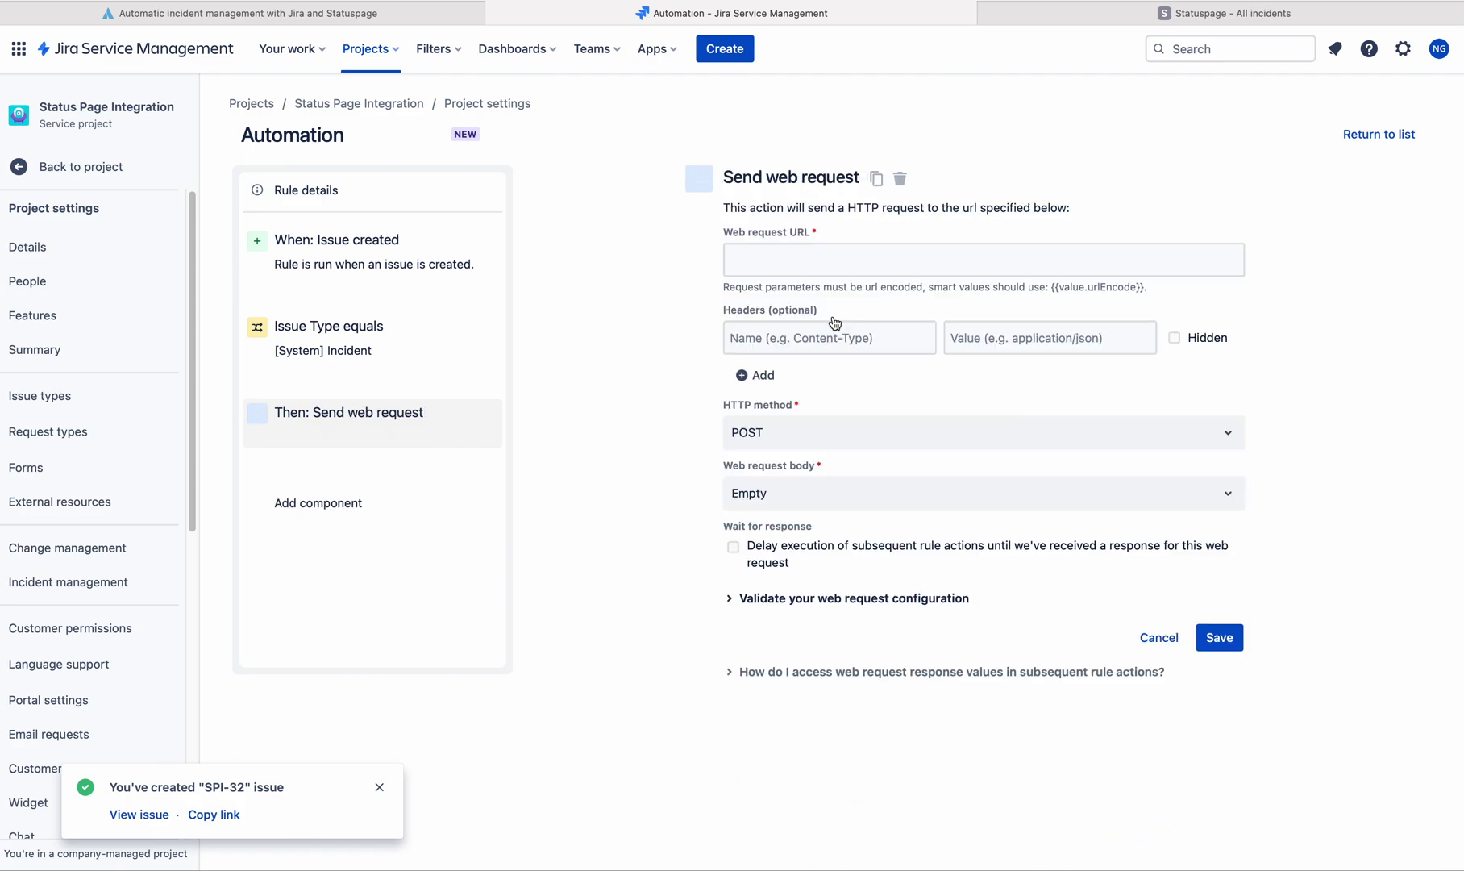
{"action": "left_click", "coordinate": [794, 256]}
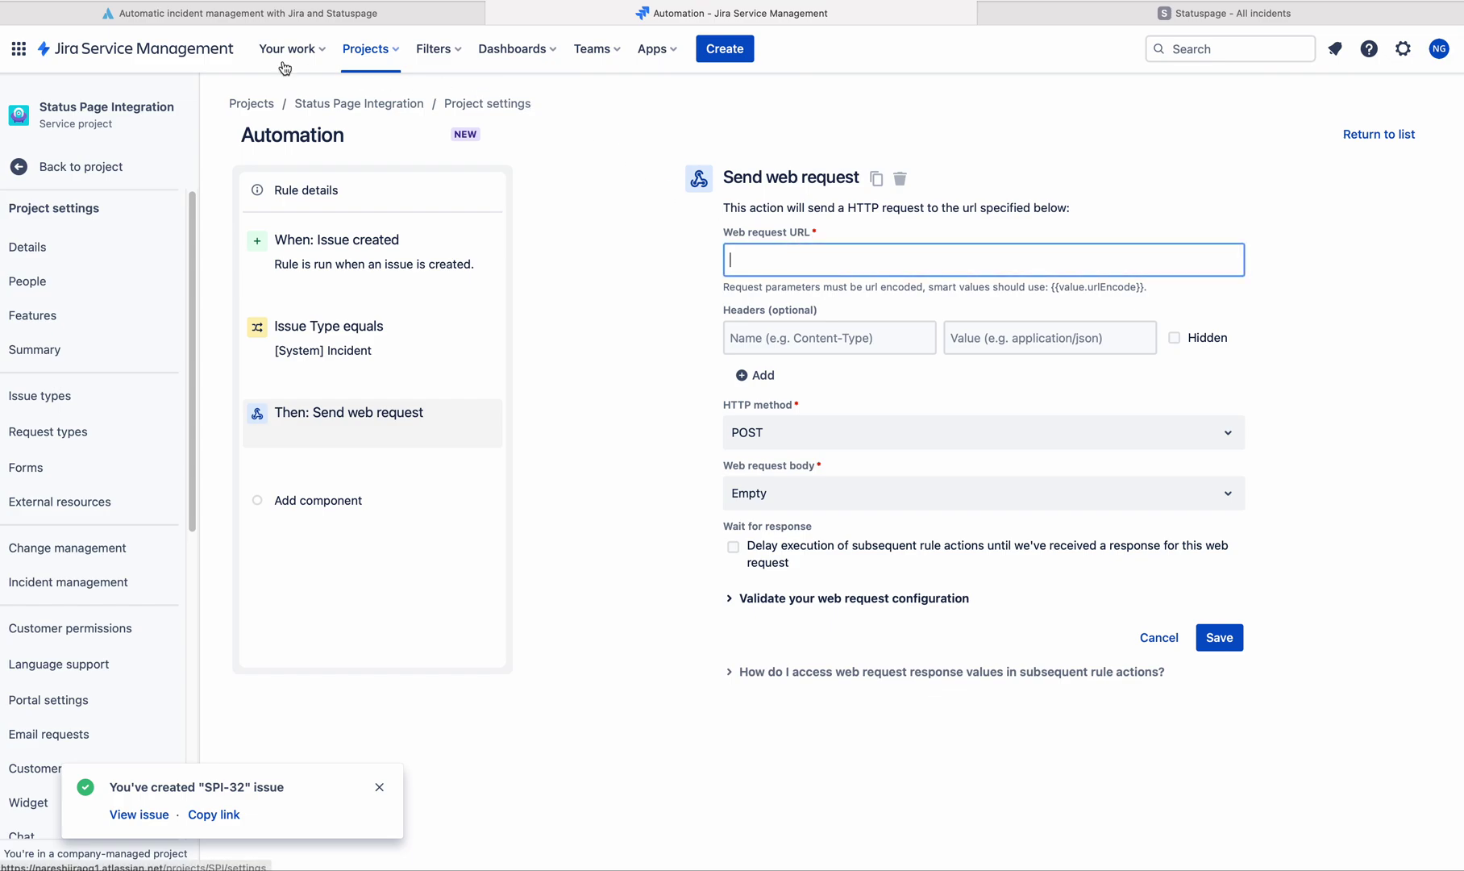
Step: In the tutorial's Step 3, copy the Statuspage incidents endpoint link
{"action": "left_click", "coordinate": [252, 16]}
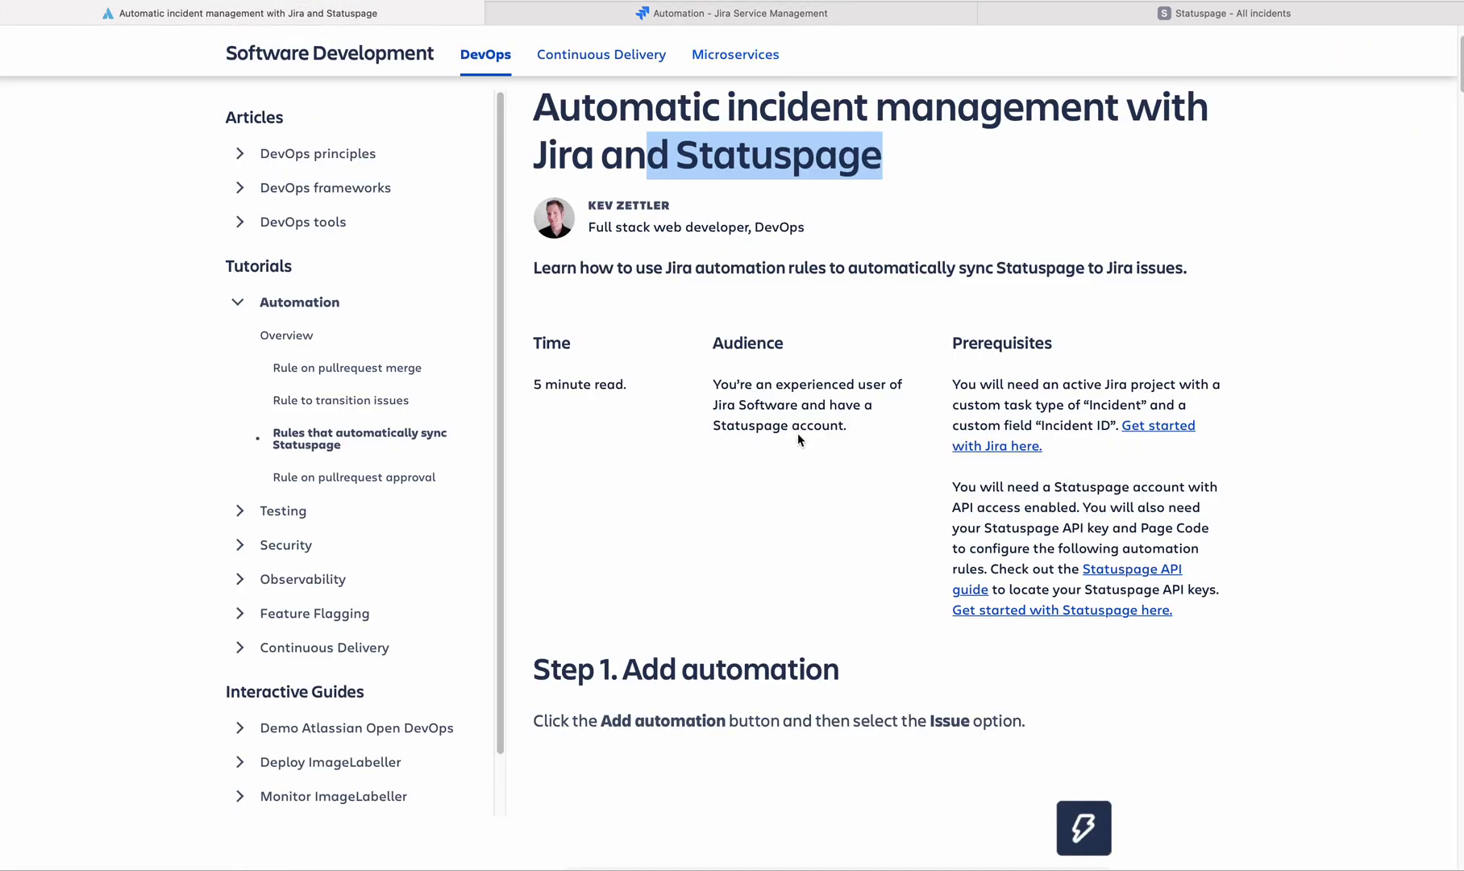
{"action": "scroll", "coordinate": [796, 438], "scroll_direction": "down", "scroll_amount": 15}
{"action": "scroll", "coordinate": [831, 476], "scroll_direction": "down", "scroll_amount": 15}
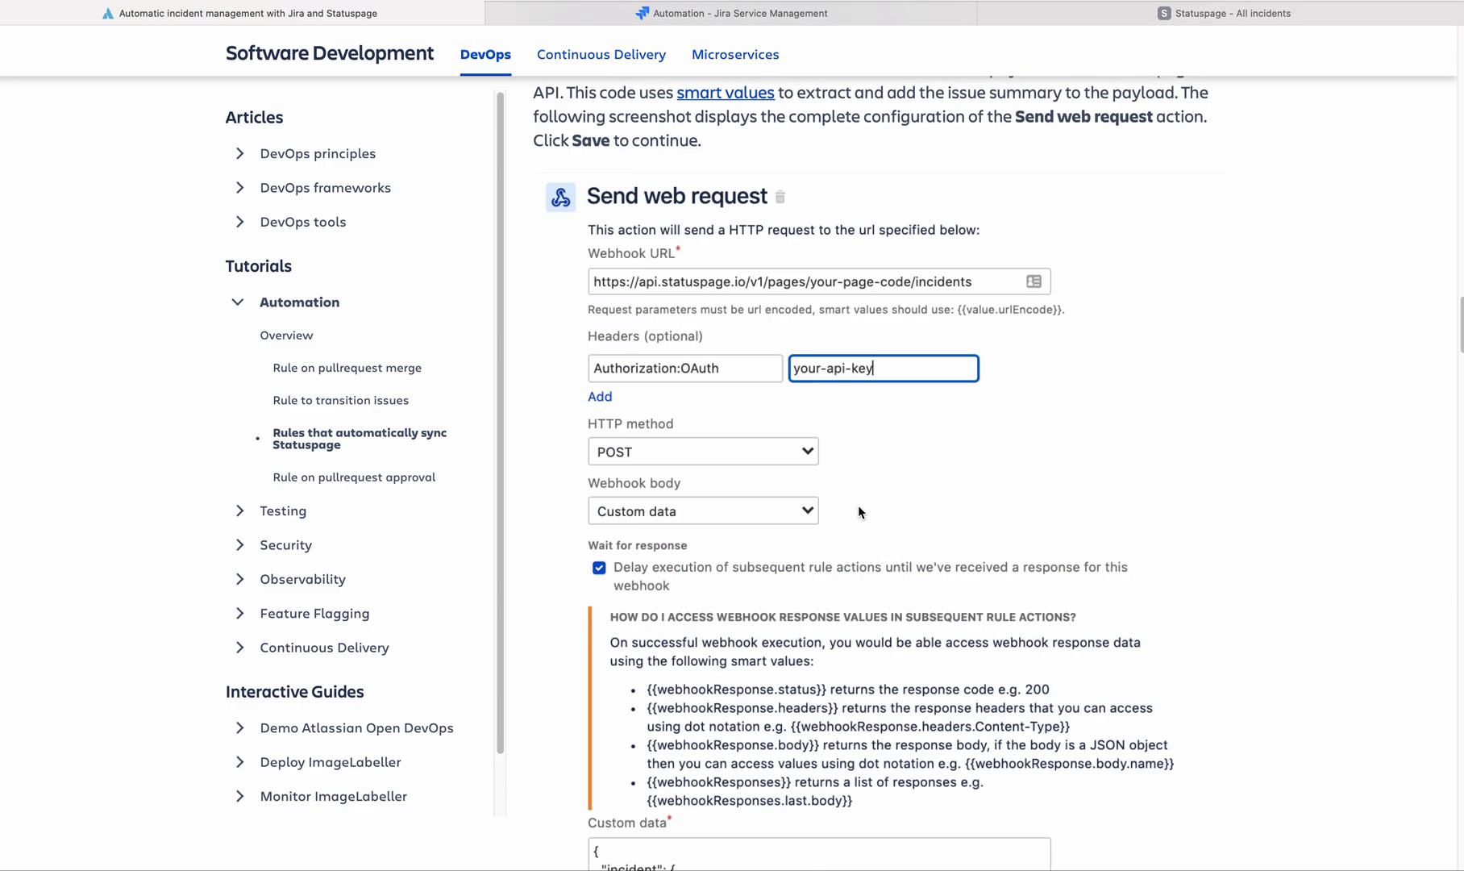
{"action": "scroll", "coordinate": [857, 507], "scroll_direction": "up", "scroll_amount": 6}
{"action": "scroll", "coordinate": [858, 506], "scroll_direction": "up", "scroll_amount": 5}
{"action": "scroll", "coordinate": [856, 499], "scroll_direction": "down", "scroll_amount": 2}
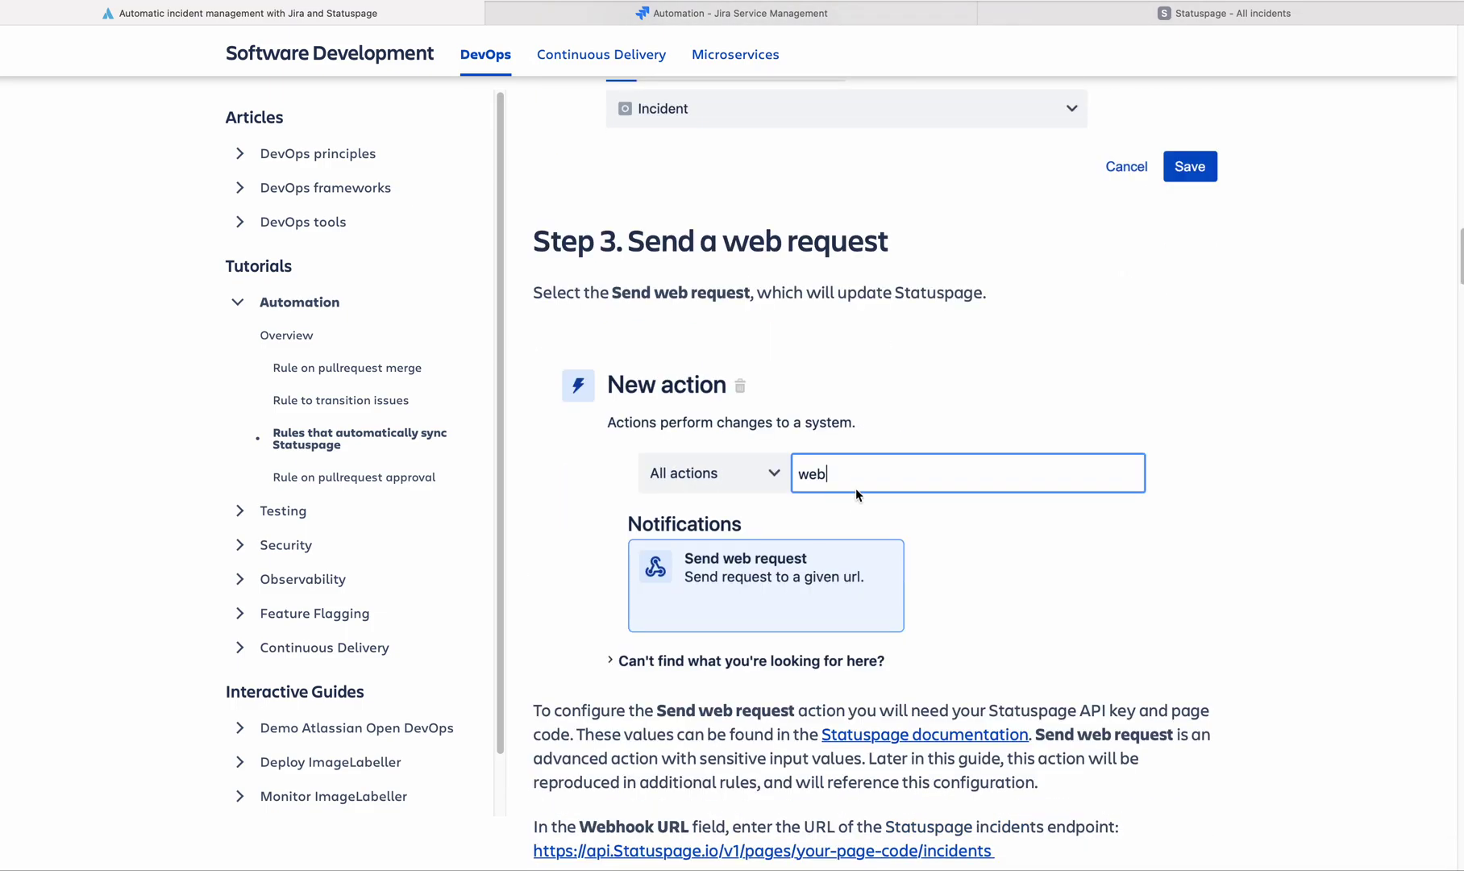
{"action": "left_click_drag", "start_coordinate": [629, 240], "coordinate": [911, 239]}
{"action": "scroll", "coordinate": [753, 513], "scroll_direction": "down", "scroll_amount": 7}
{"action": "right_click", "coordinate": [816, 272]}
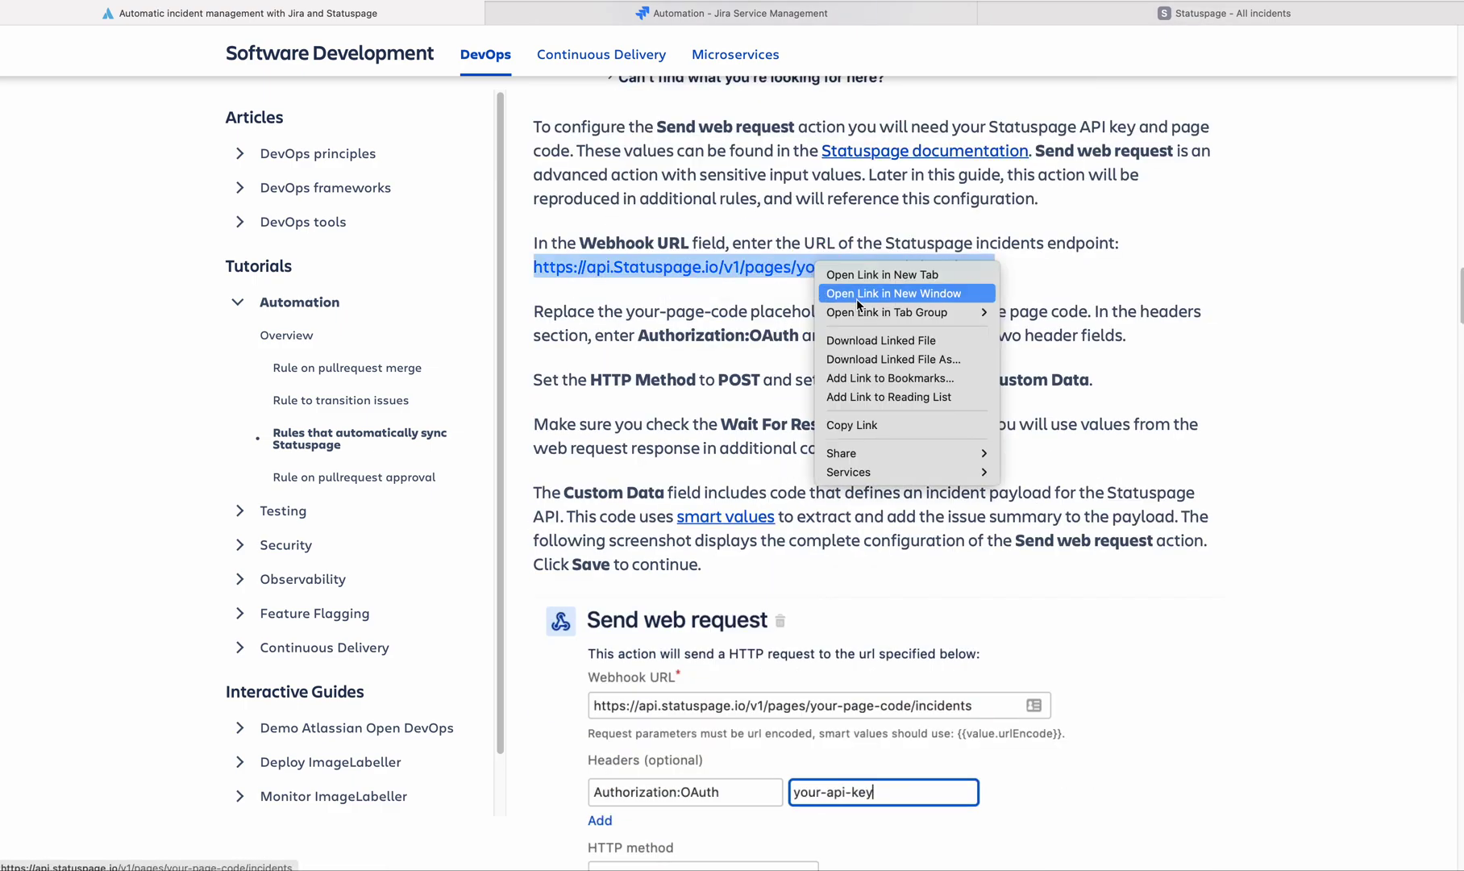
{"action": "left_click", "coordinate": [857, 425]}
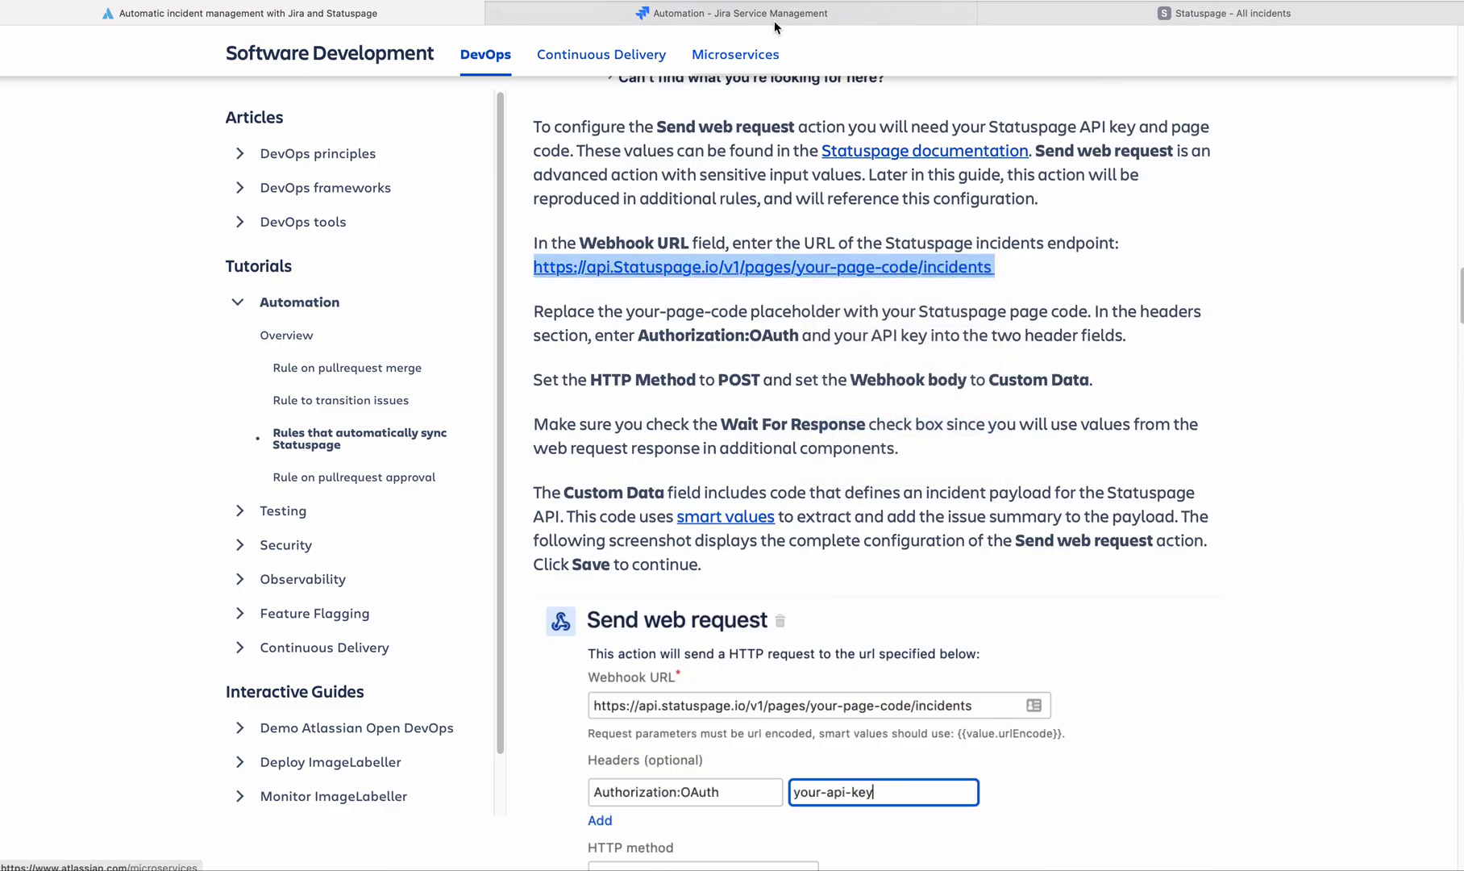
Step: Paste the Statuspage incidents endpoint as the web request URL
{"action": "left_click", "coordinate": [731, 13]}
{"action": "right_click", "coordinate": [845, 276]}
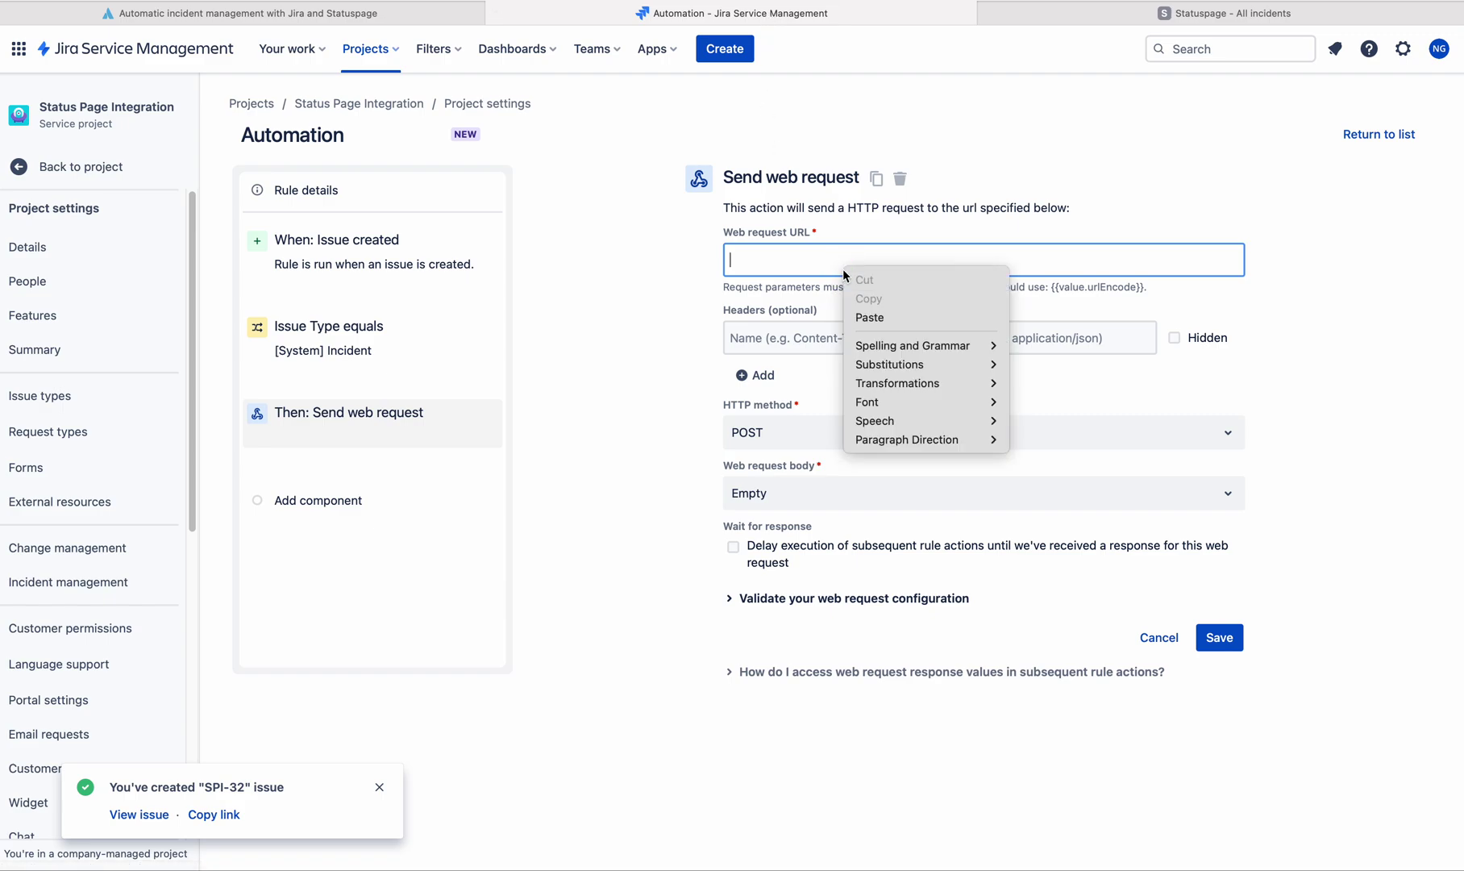
{"action": "left_click", "coordinate": [869, 317]}
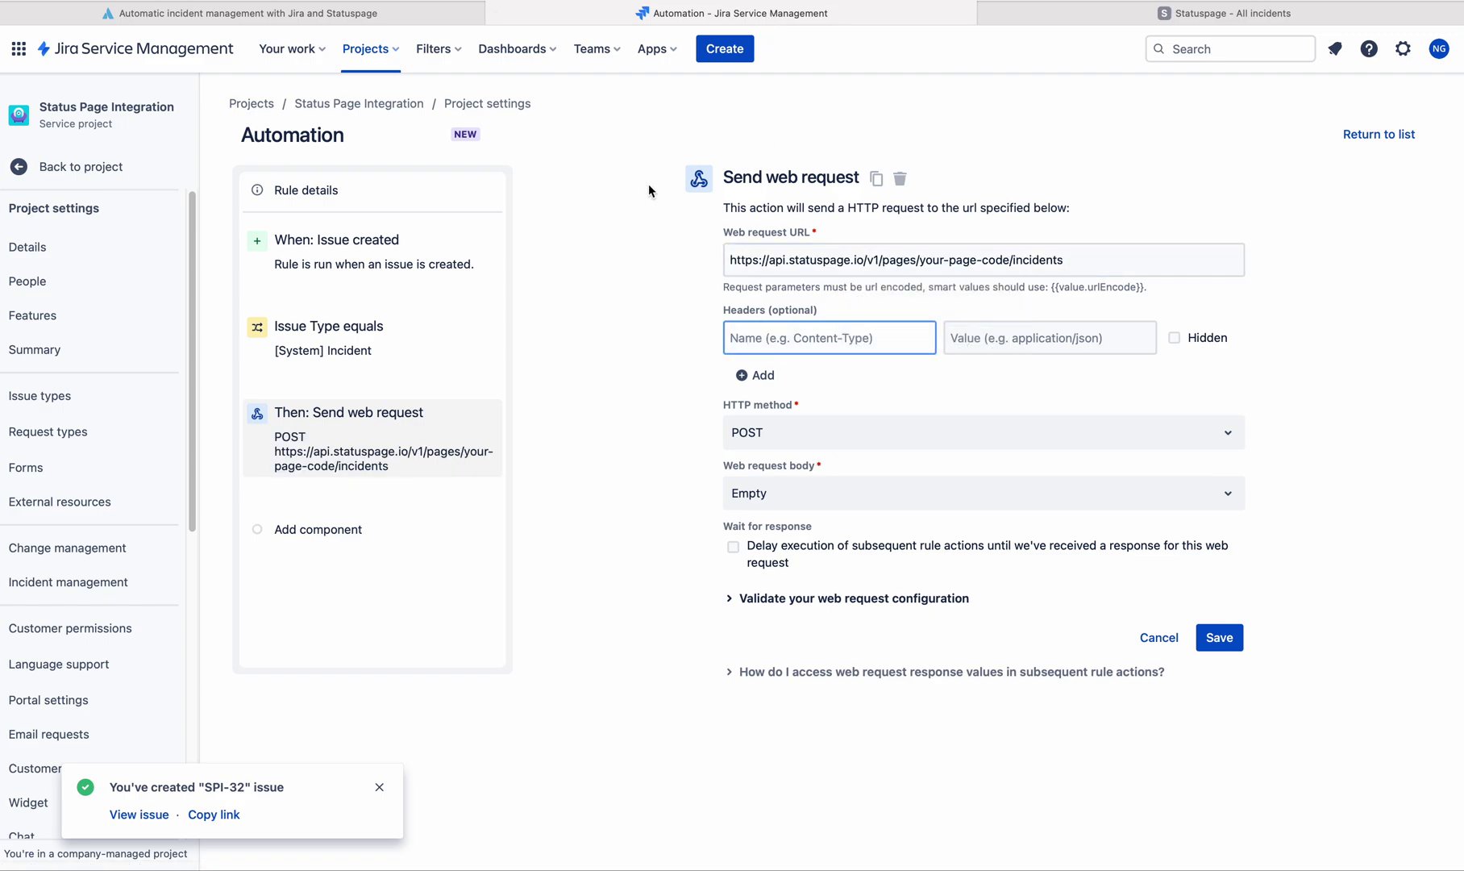
Step: Copy Authorization:OAuth from the tutorial and paste it as the header name
{"action": "left_click", "coordinate": [419, 14]}
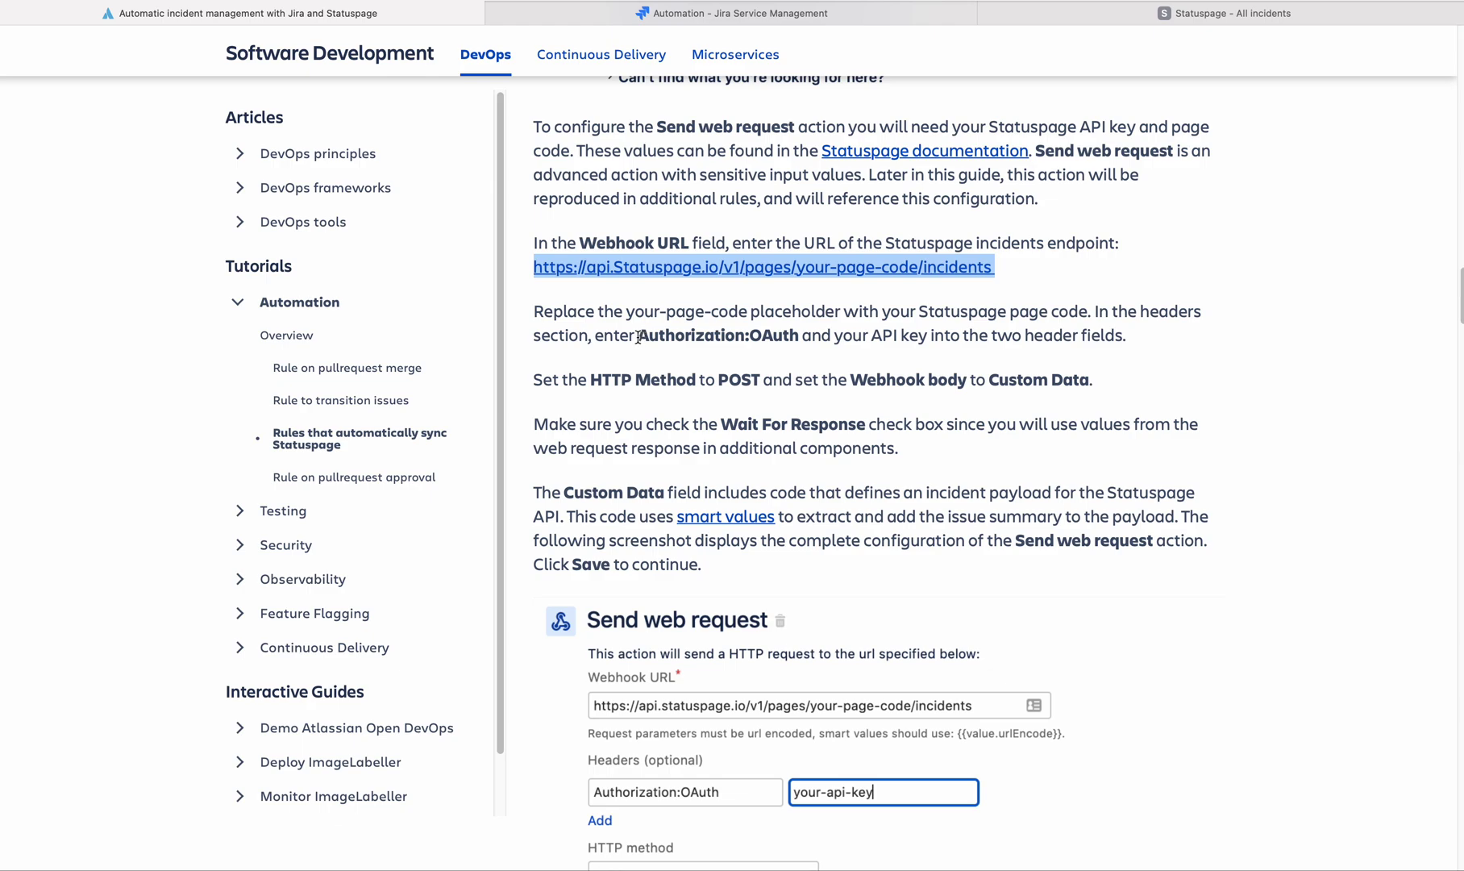
{"action": "left_click_drag", "start_coordinate": [638, 336], "coordinate": [795, 338]}
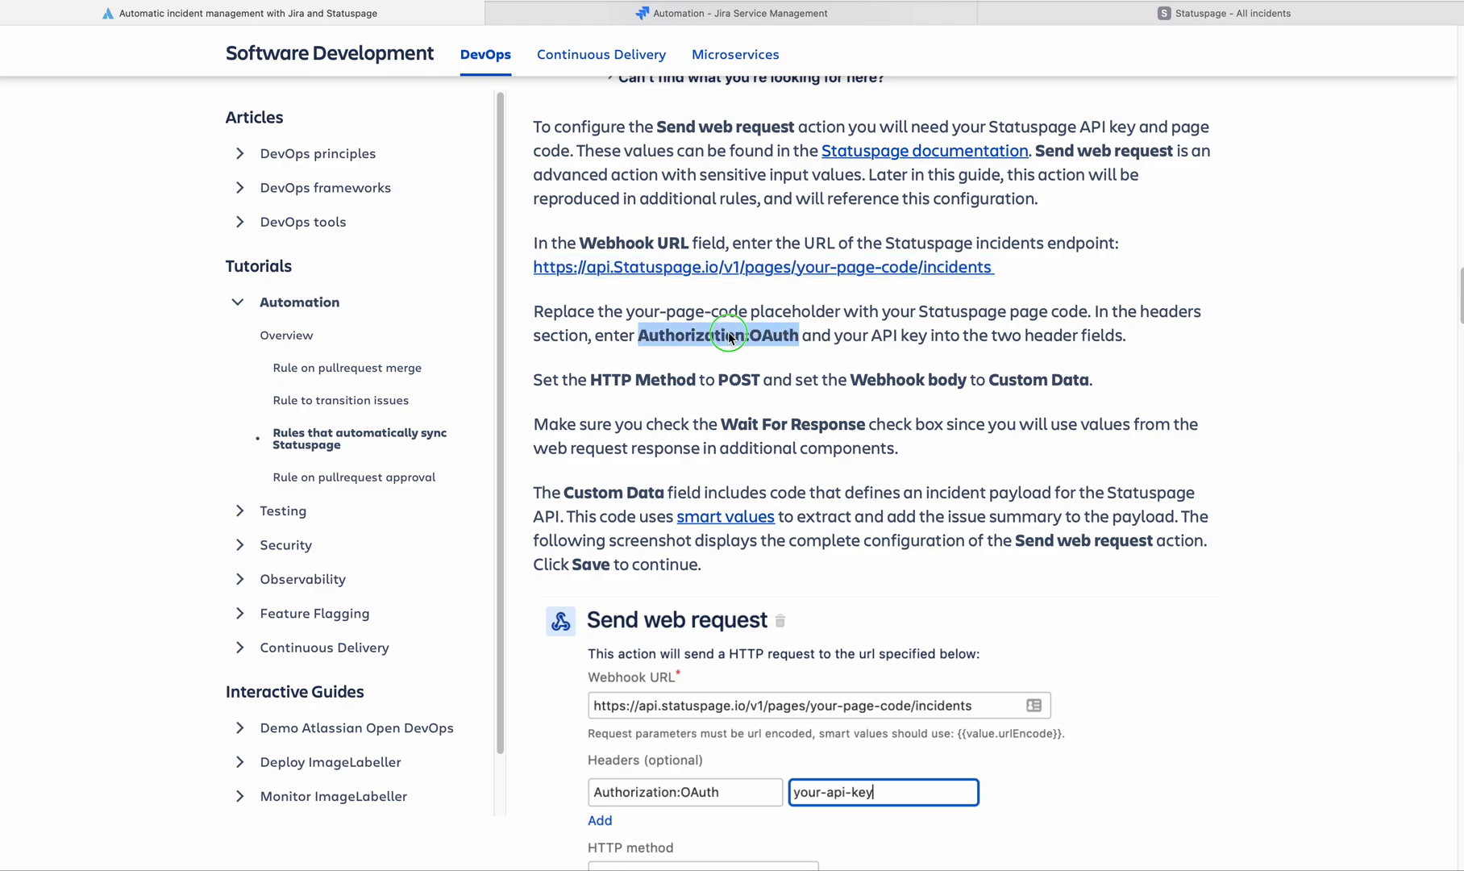
{"action": "right_click", "coordinate": [795, 338]}
{"action": "left_click", "coordinate": [806, 407]}
{"action": "left_click", "coordinate": [792, 7]}
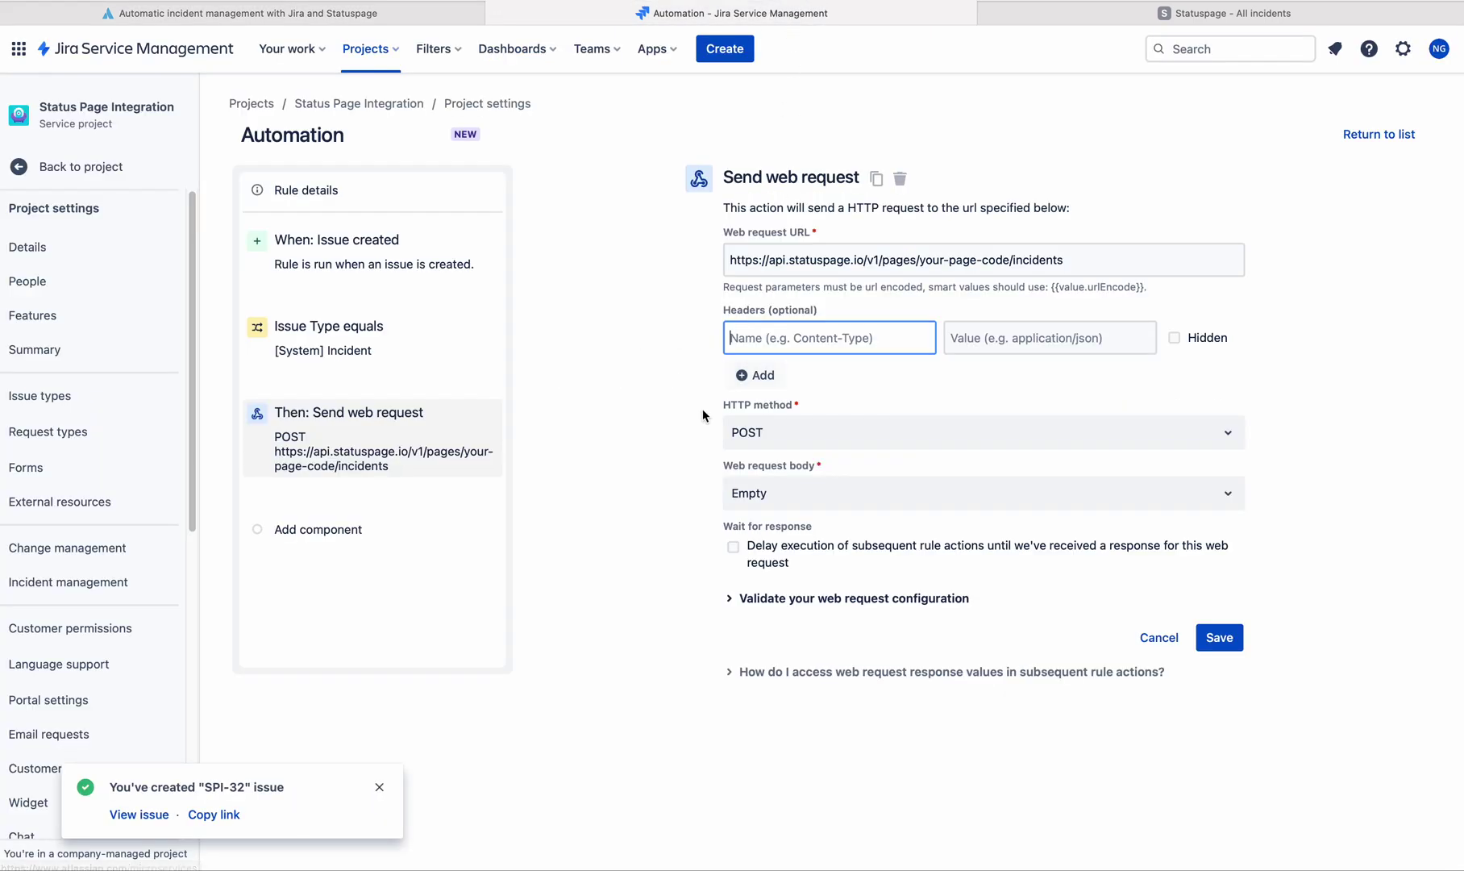
{"action": "right_click", "coordinate": [770, 336]}
{"action": "left_click", "coordinate": [808, 387]}
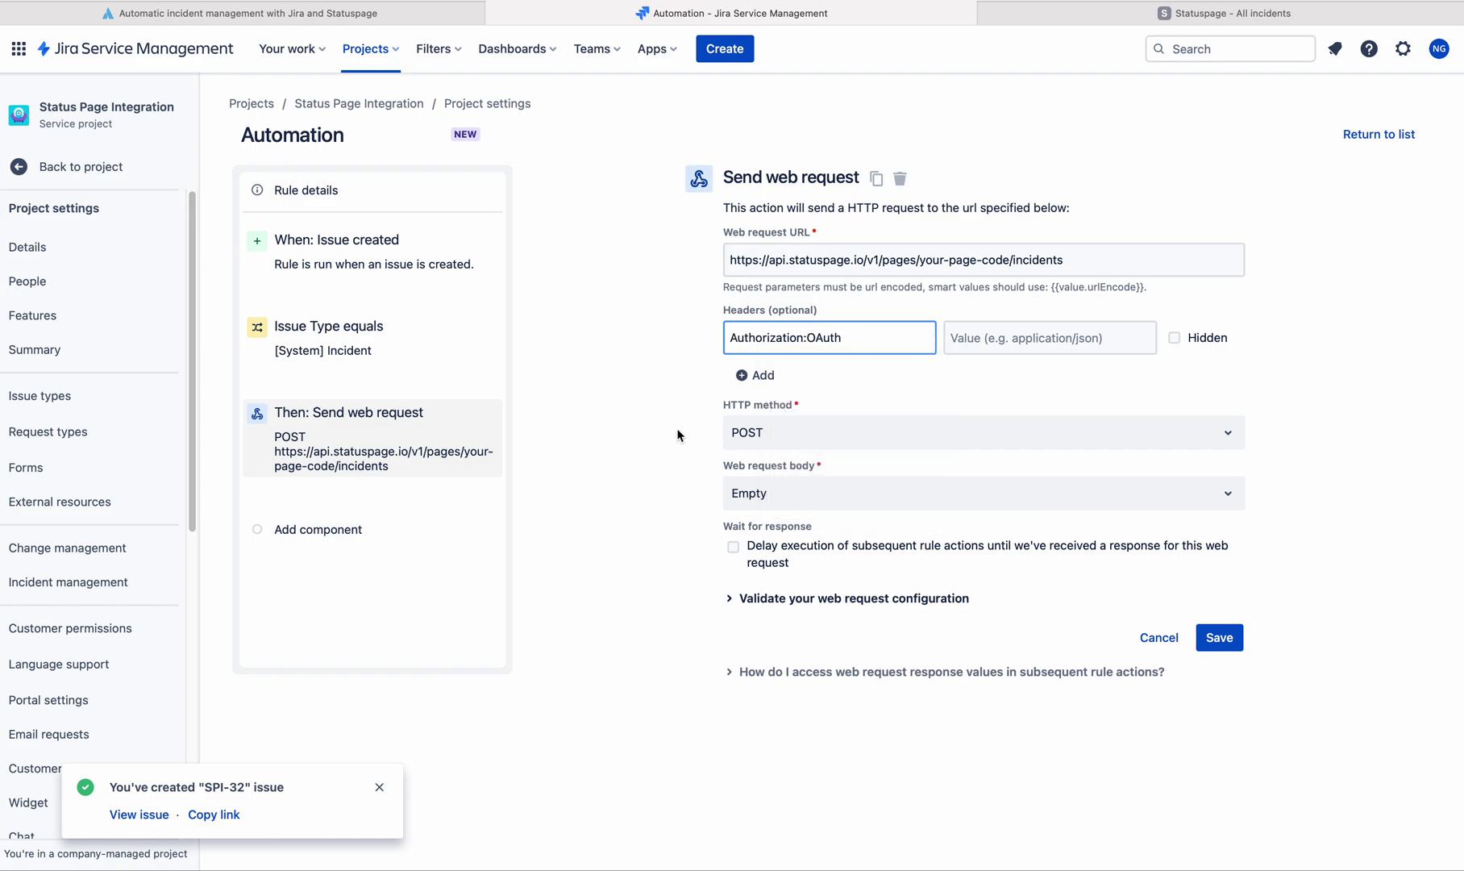
Step: Select the your-page-code placeholder in the URL, then move to the header value
{"action": "left_click", "coordinate": [919, 260]}
{"action": "left_click_drag", "start_coordinate": [919, 260], "coordinate": [1010, 258]}
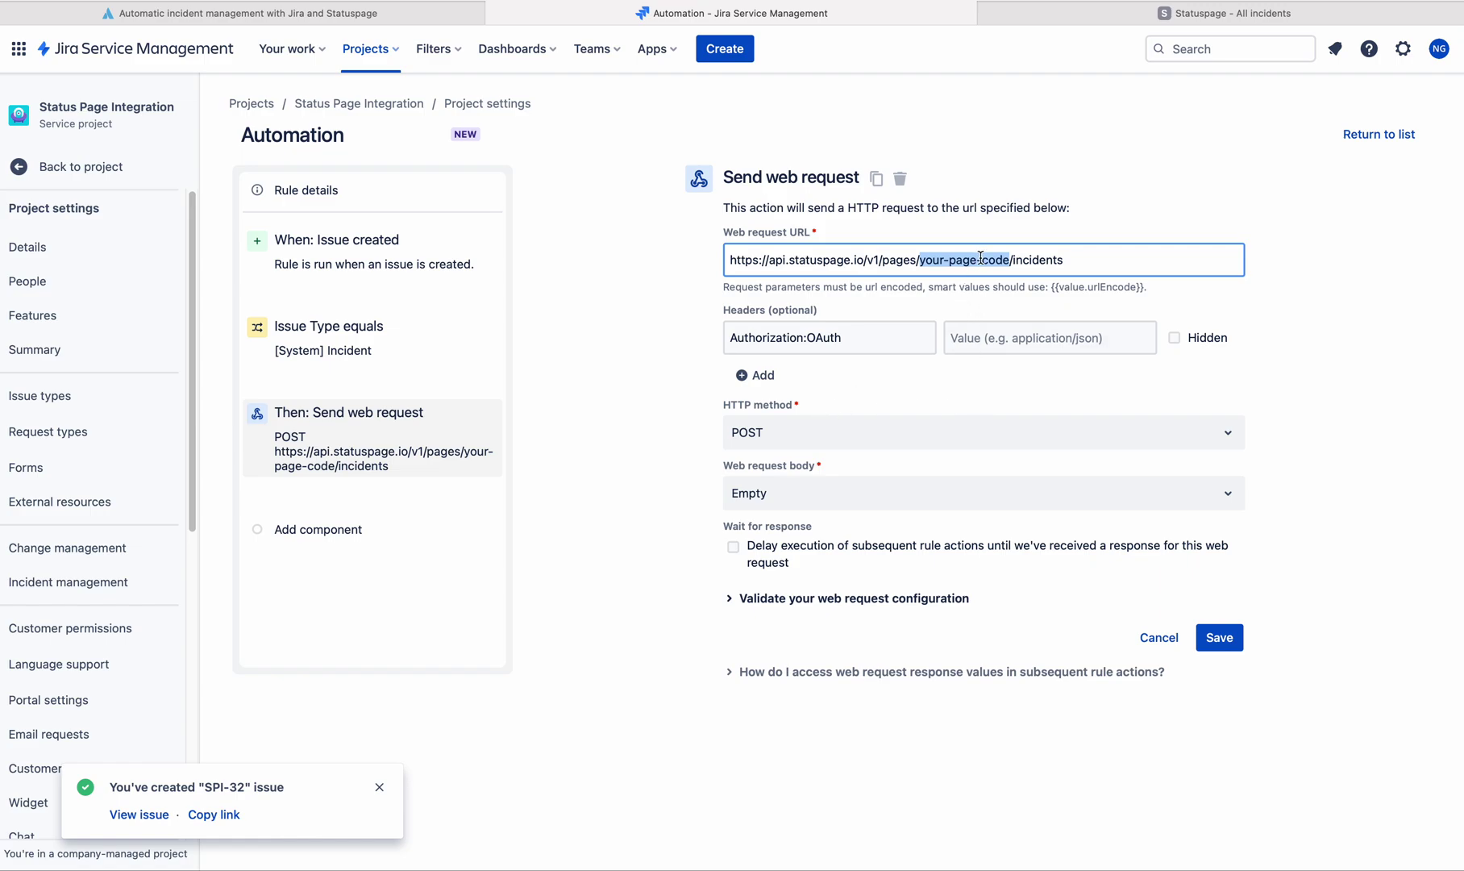
{"action": "left_click", "coordinate": [989, 339]}
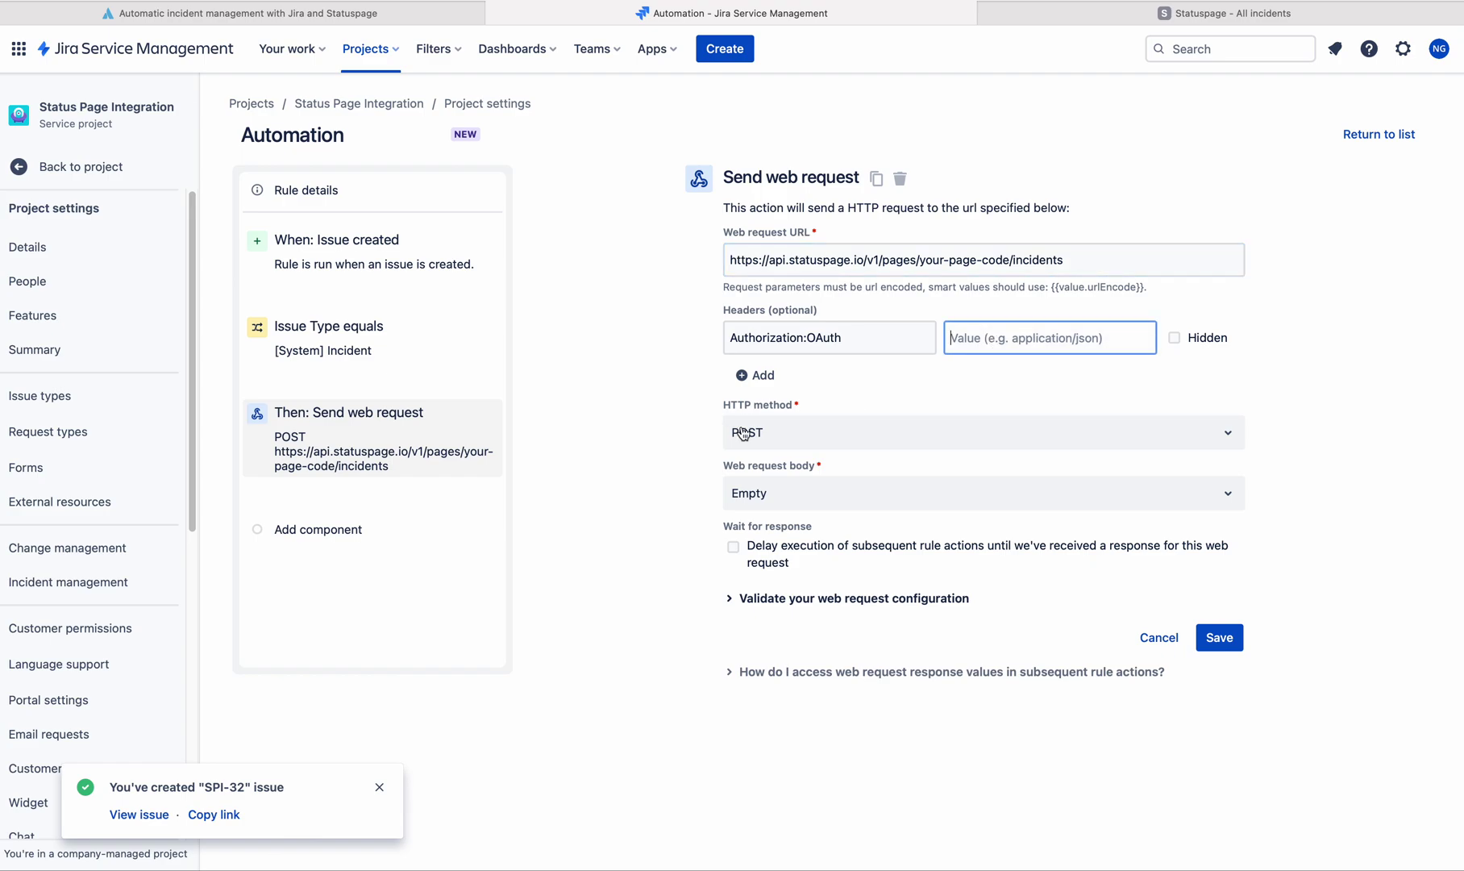
Step: Set the web request body to Custom data and start writing in it
{"action": "left_click", "coordinate": [784, 499]}
{"action": "left_click", "coordinate": [754, 593]}
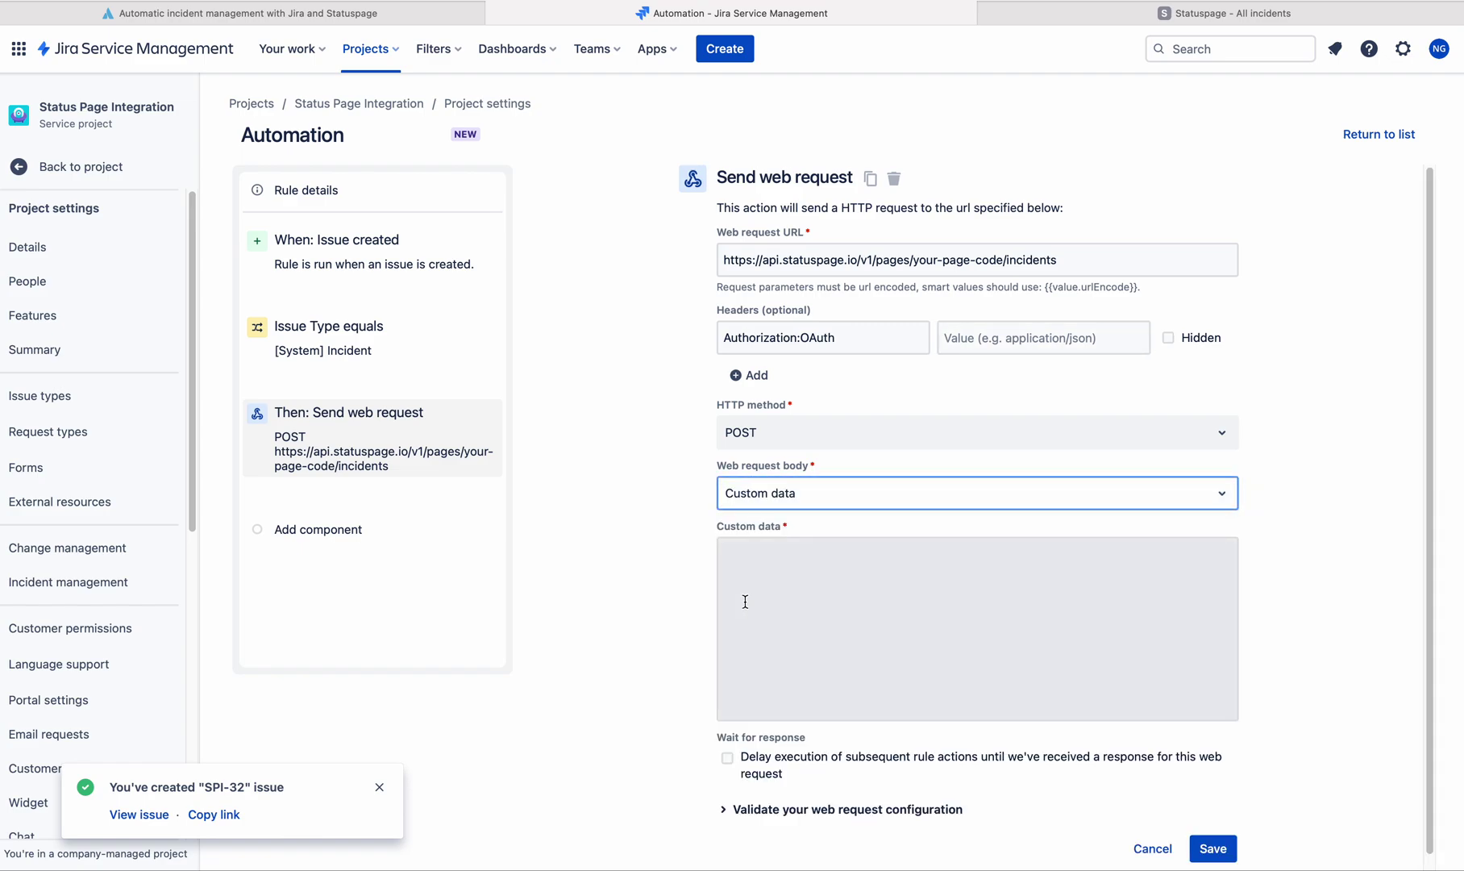
{"action": "left_click", "coordinate": [756, 562]}
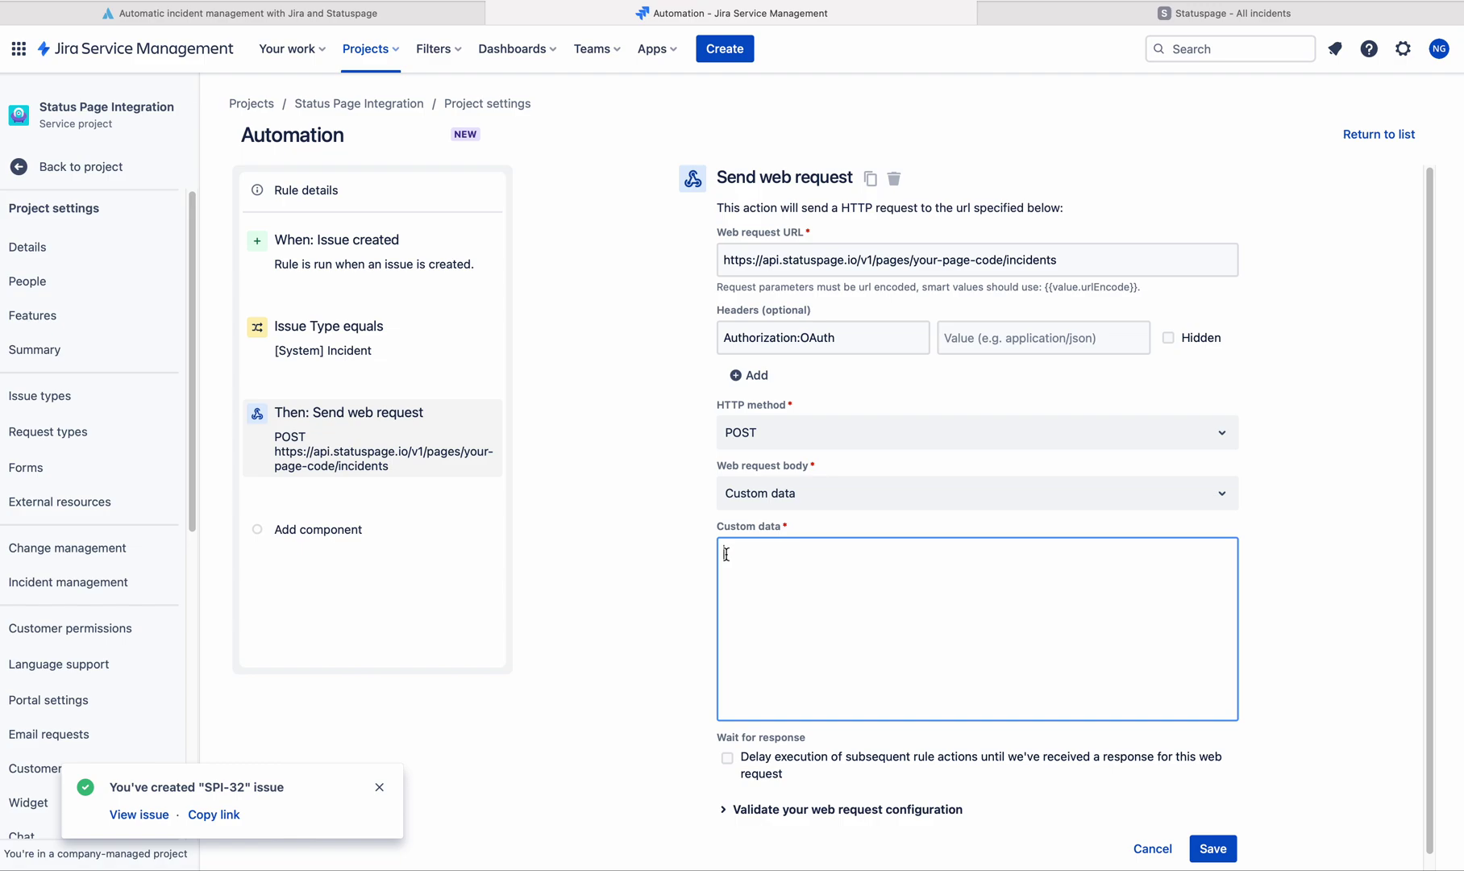
Step: Scroll the tutorial to the Custom data example payload, glance at Statuspage, and return to Jira
{"action": "left_click", "coordinate": [367, 14]}
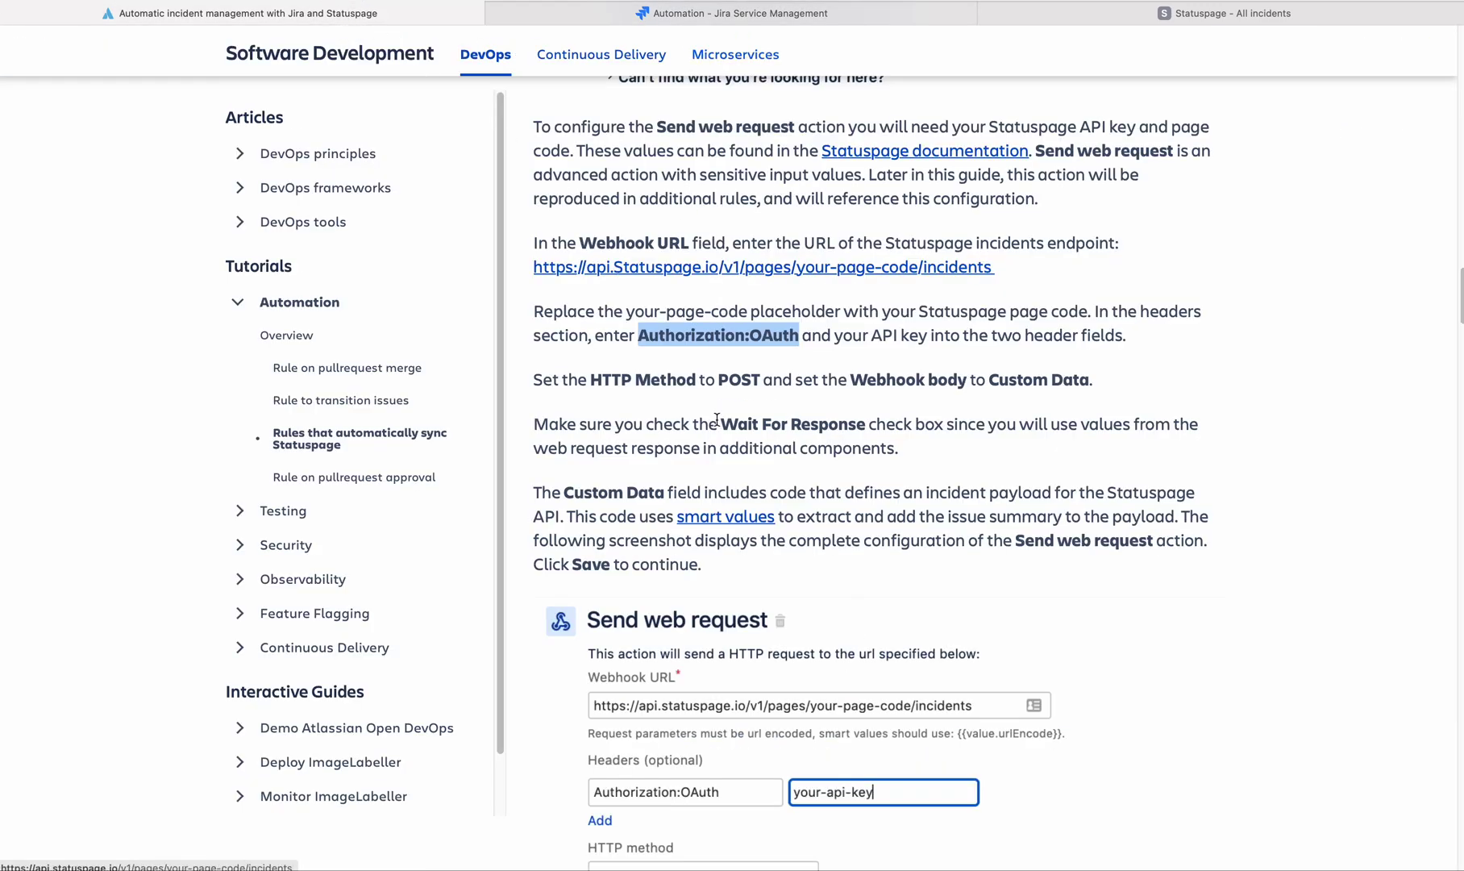
{"action": "scroll", "coordinate": [717, 419], "scroll_direction": "down", "scroll_amount": 10}
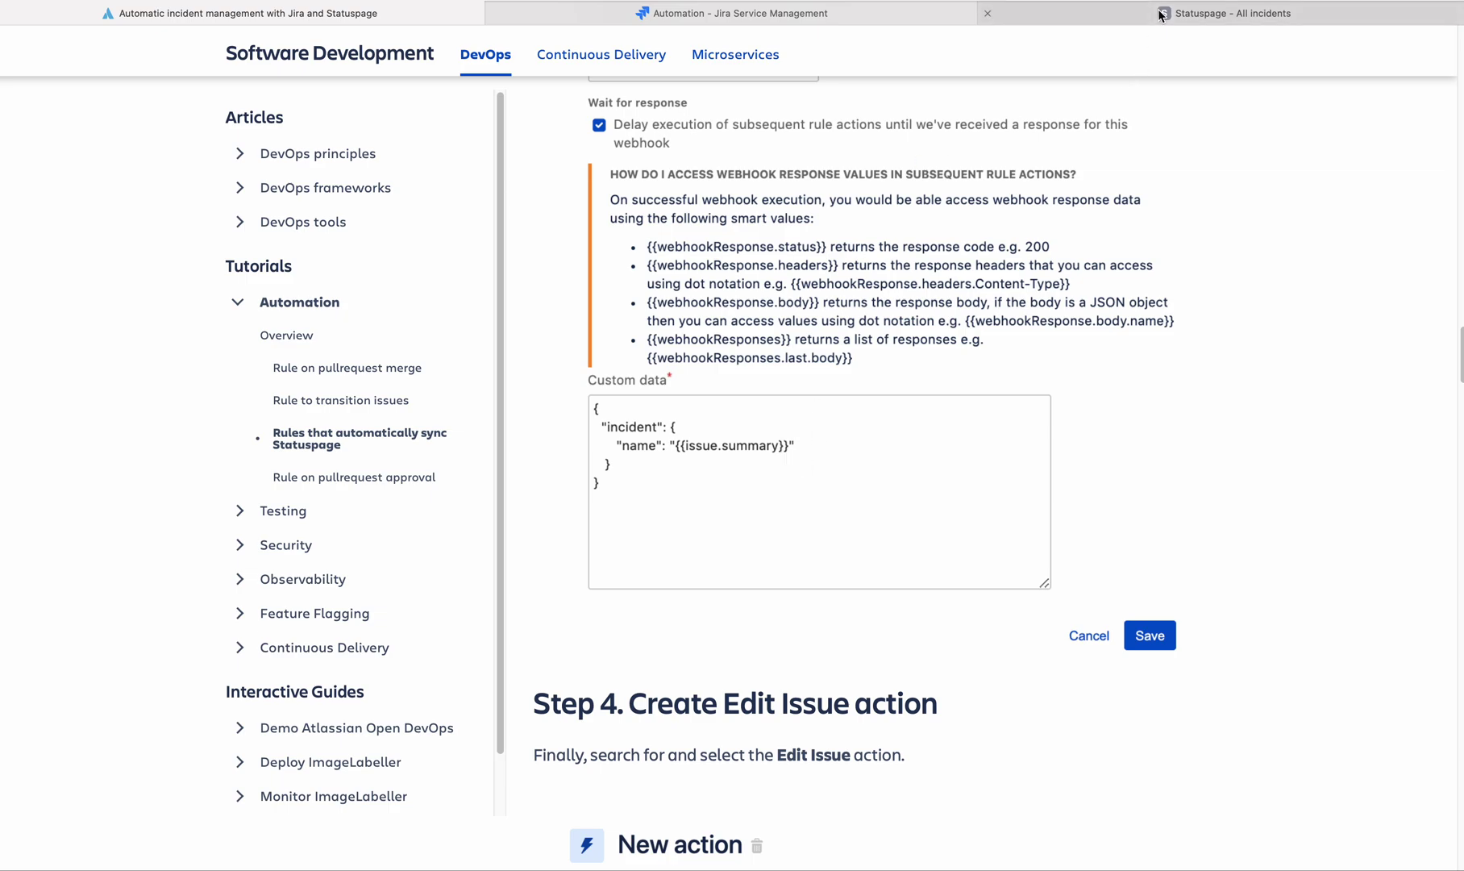
{"action": "left_click", "coordinate": [1075, 14]}
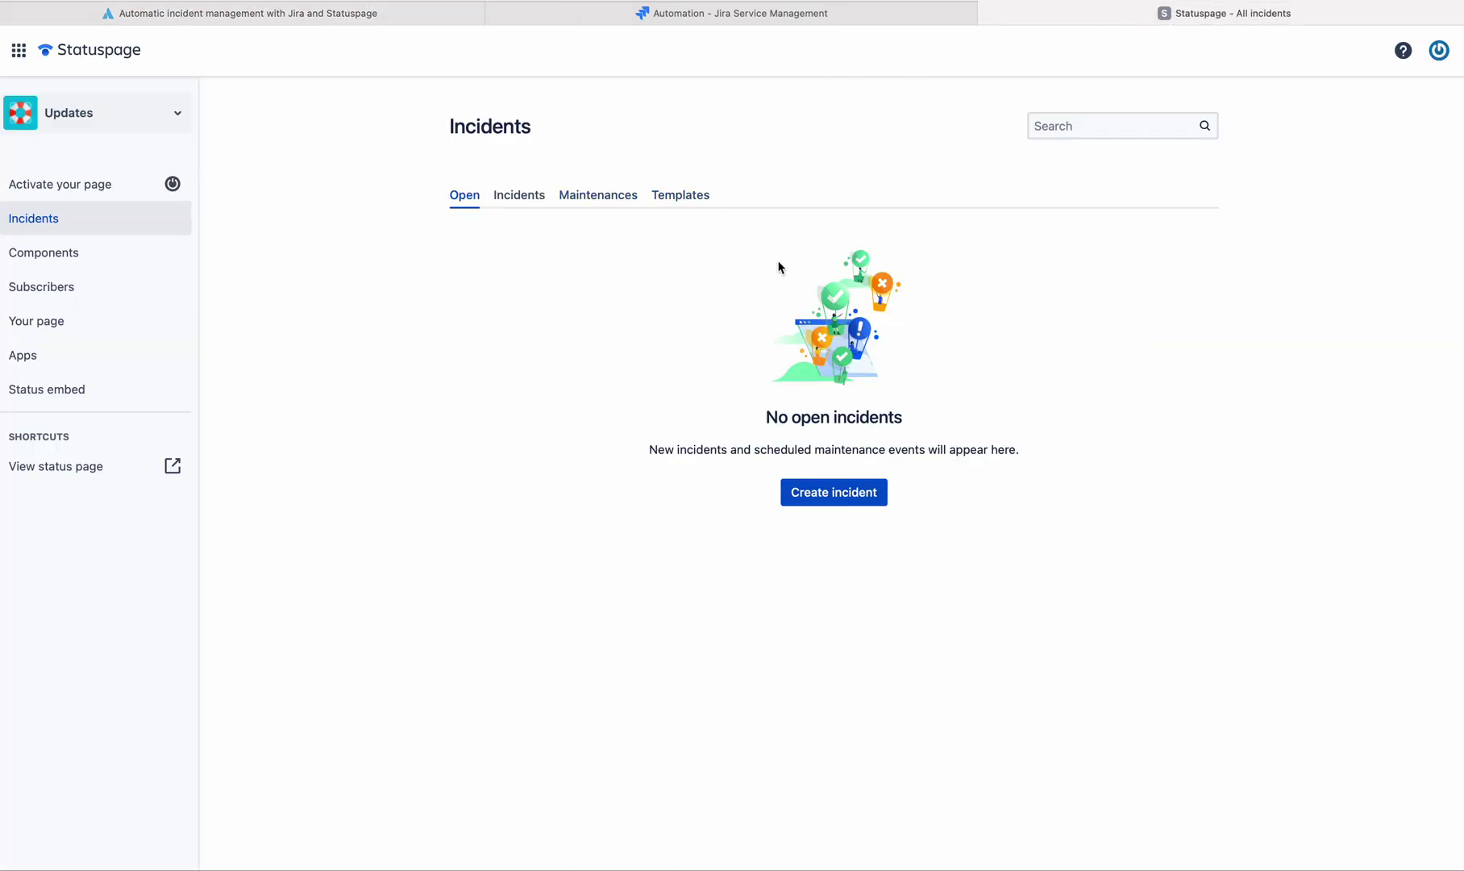
{"action": "left_click", "coordinate": [331, 14]}
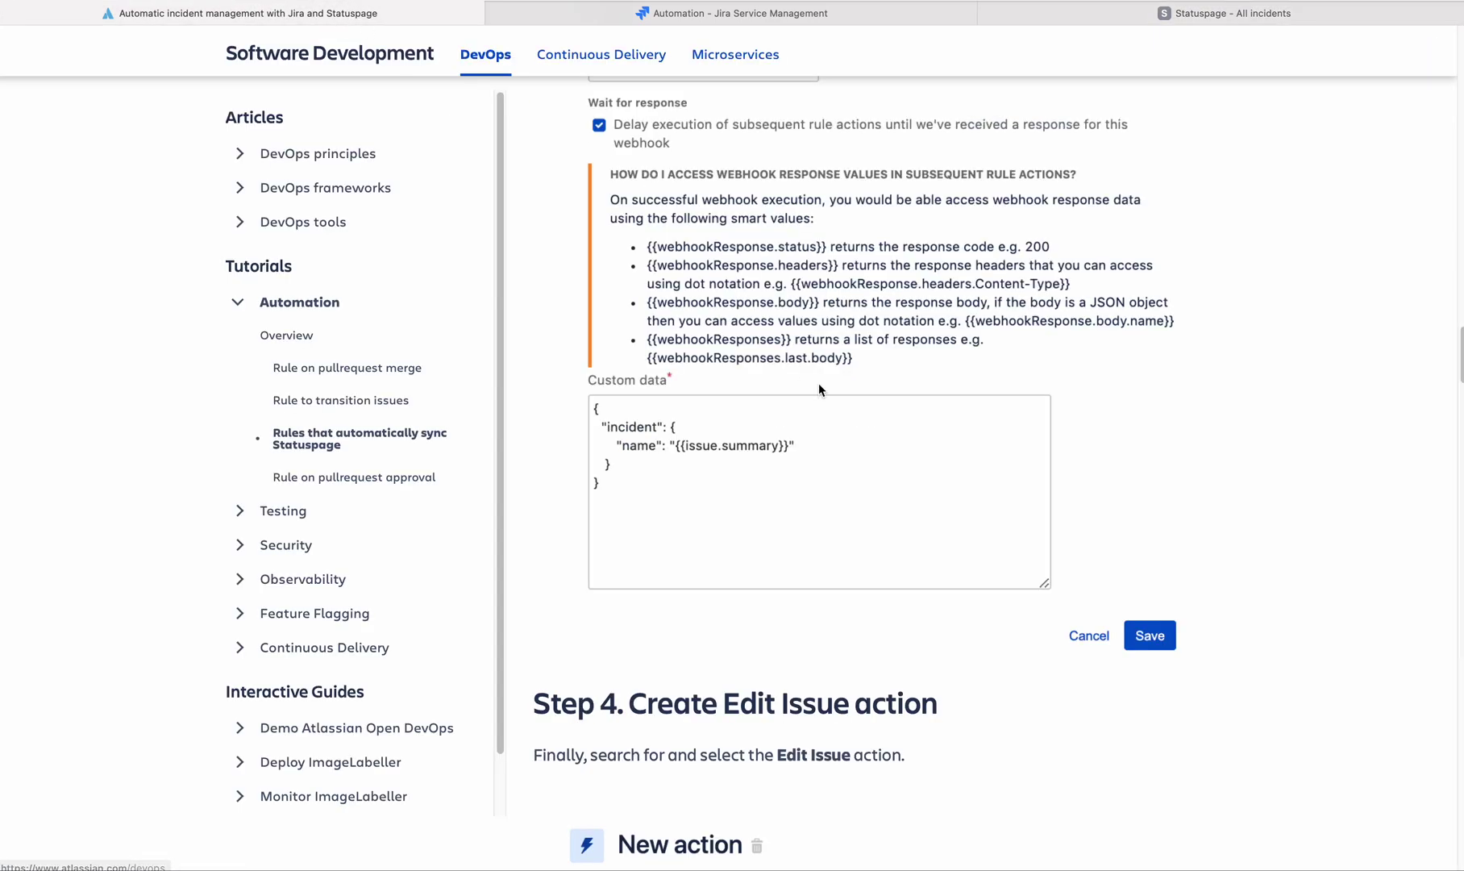
{"action": "left_click", "coordinate": [792, 14]}
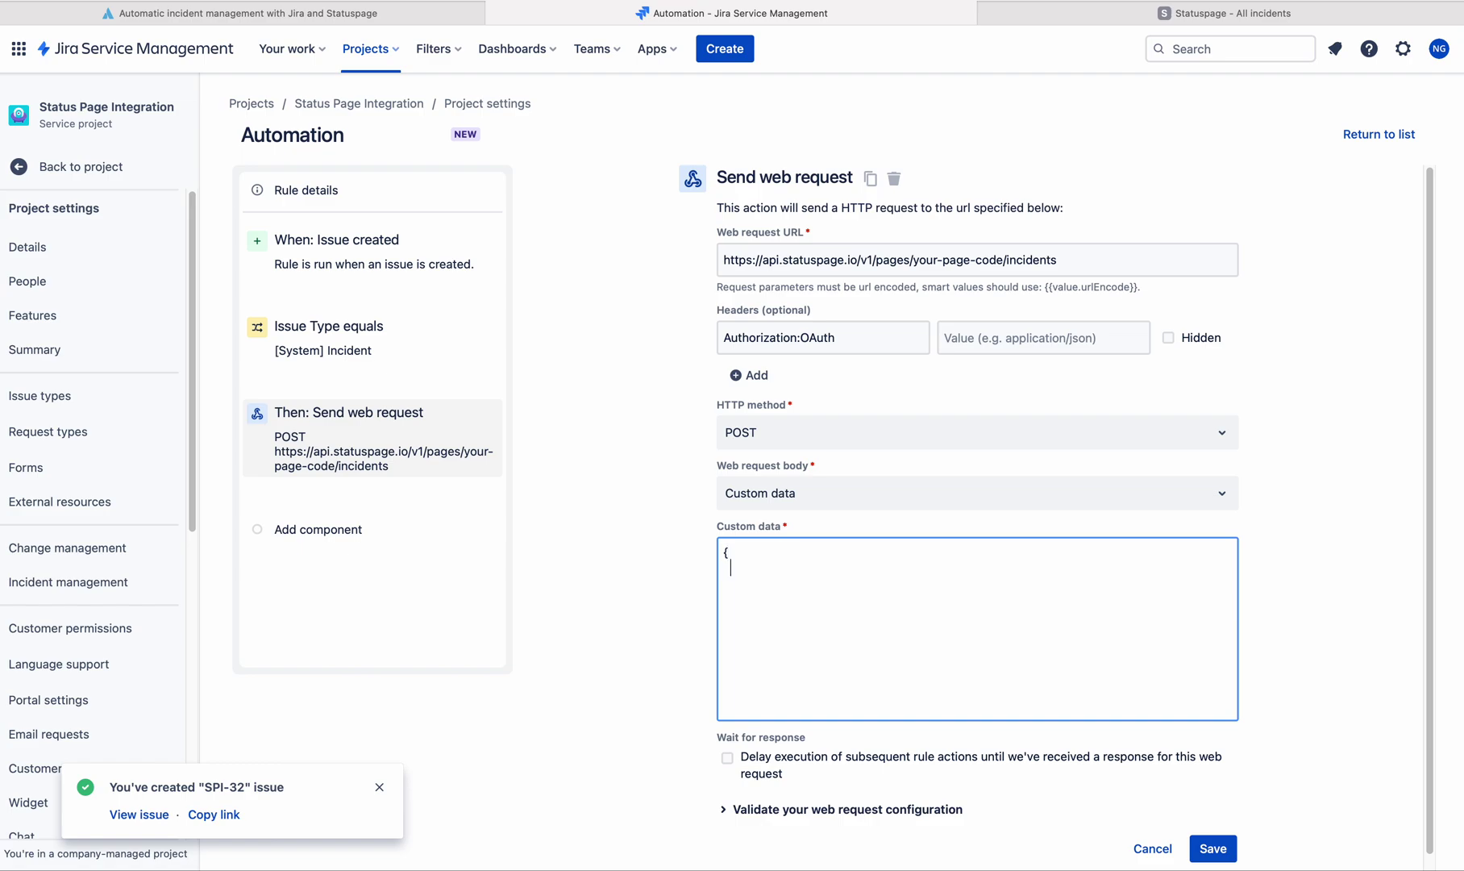
Step: Type the incident JSON payload with "name": "{{issue.summary}}" into the Custom data body
{"action": "type", "text": "inci"}
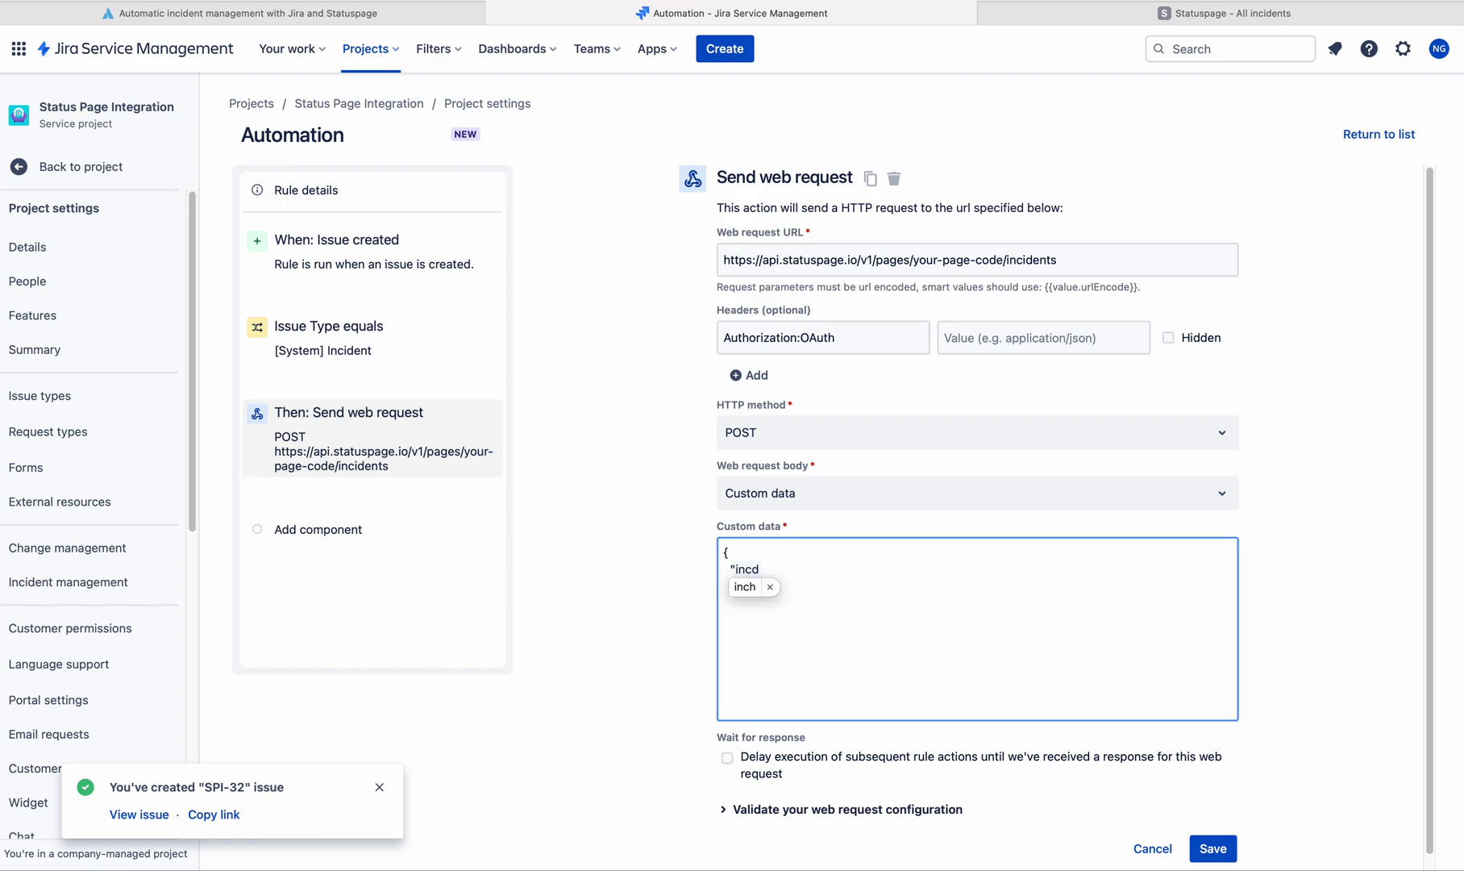
{"action": "key", "text": "BackSpace"}
{"action": "type", "text": "dent"}
{"action": "key", "text": "BackSpace"}
{"action": "key", "text": "BackSpace"}
{"action": "key", "text": "BackSpace"}
{"action": "key", "text": "BackSpace"}
{"action": "type", "text": "dent\":"}
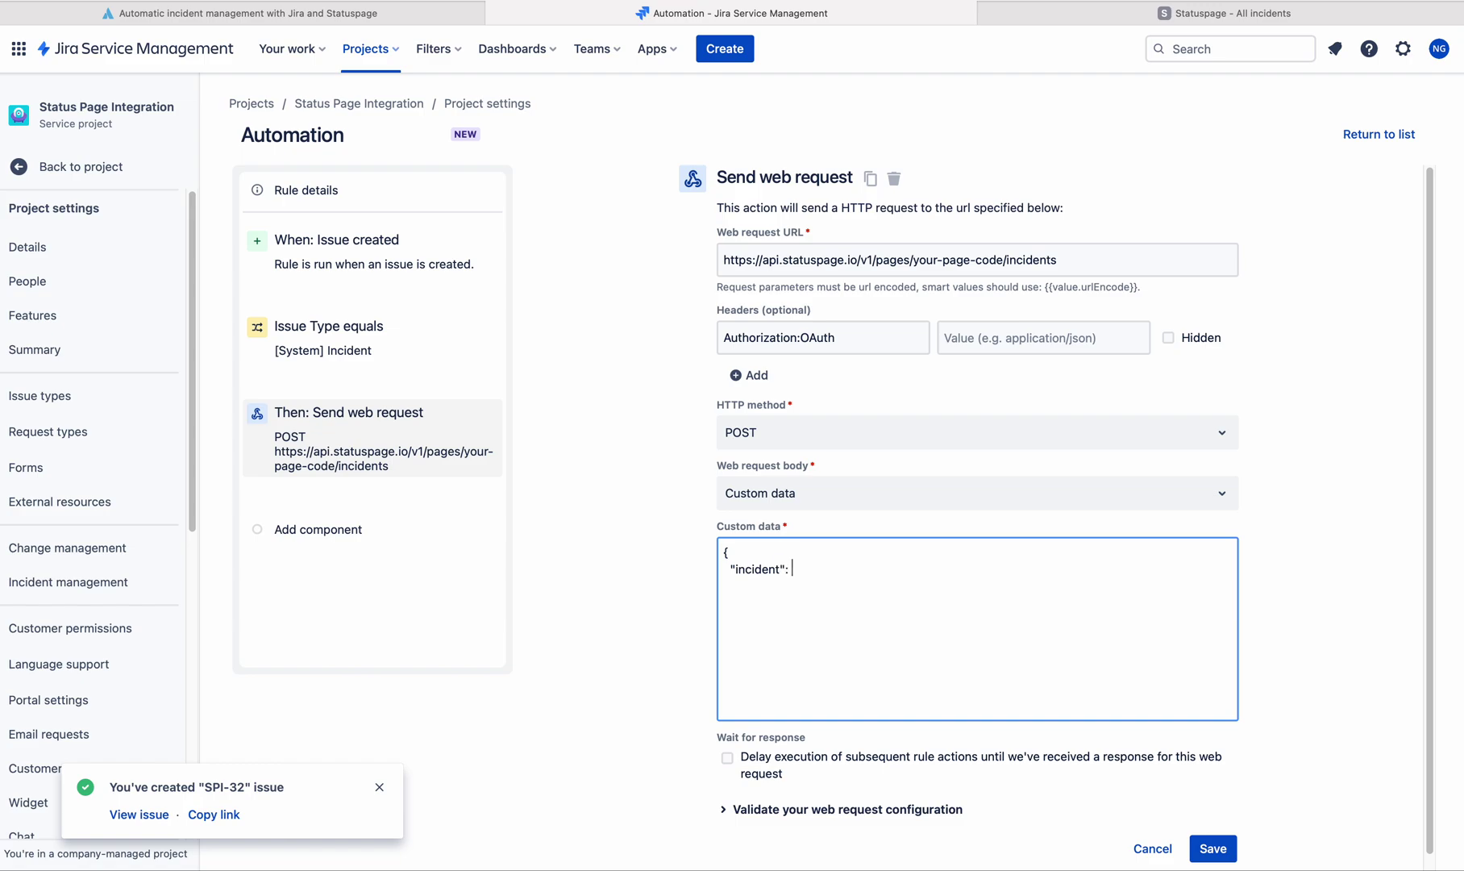
{"action": "left_click", "coordinate": [410, 16]}
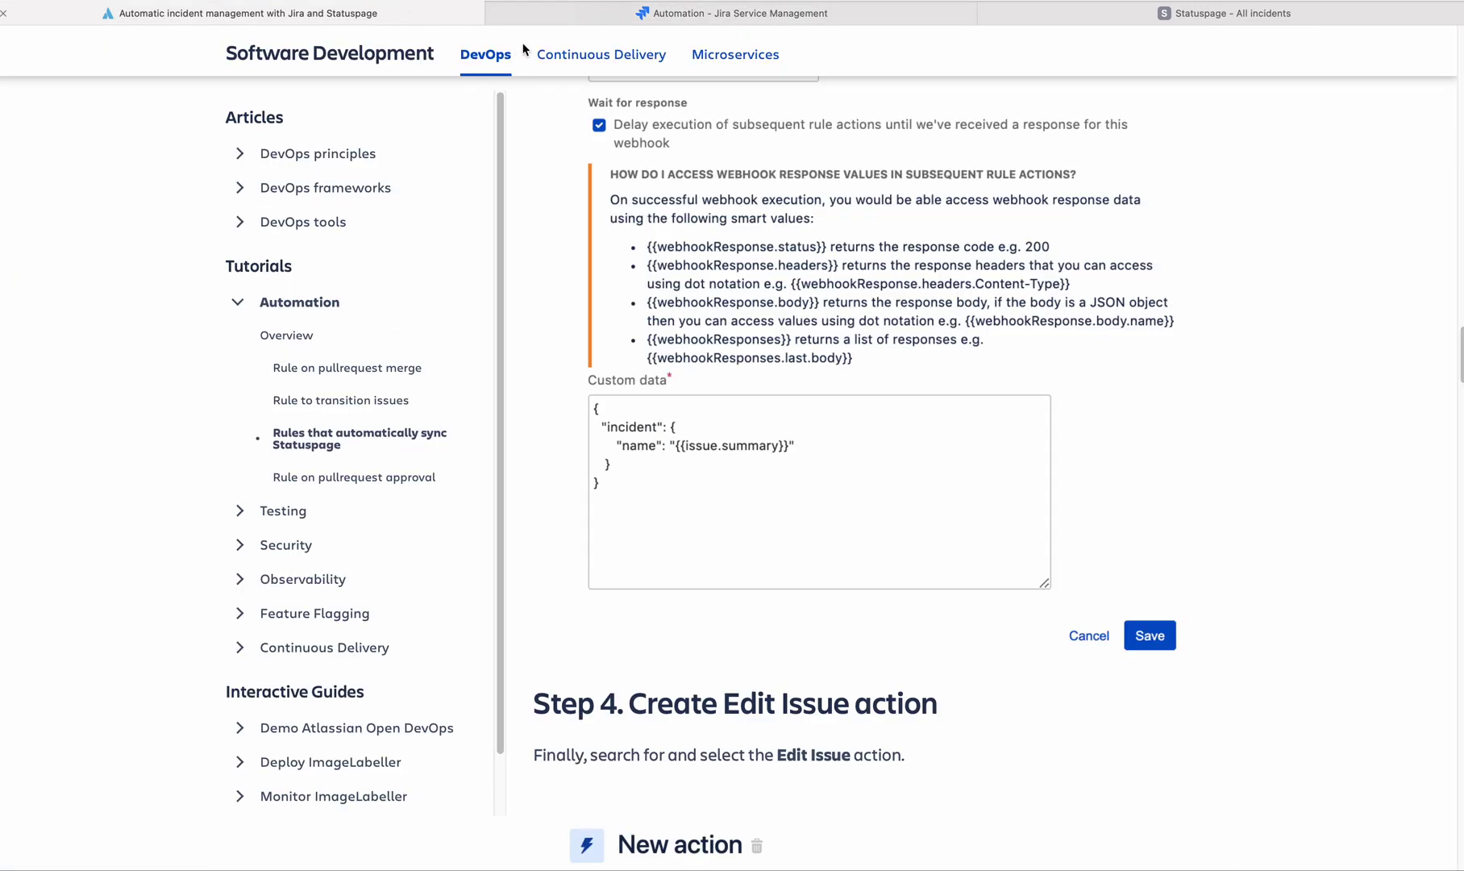
{"action": "left_click", "coordinate": [595, 15]}
{"action": "type", "text": "{"}
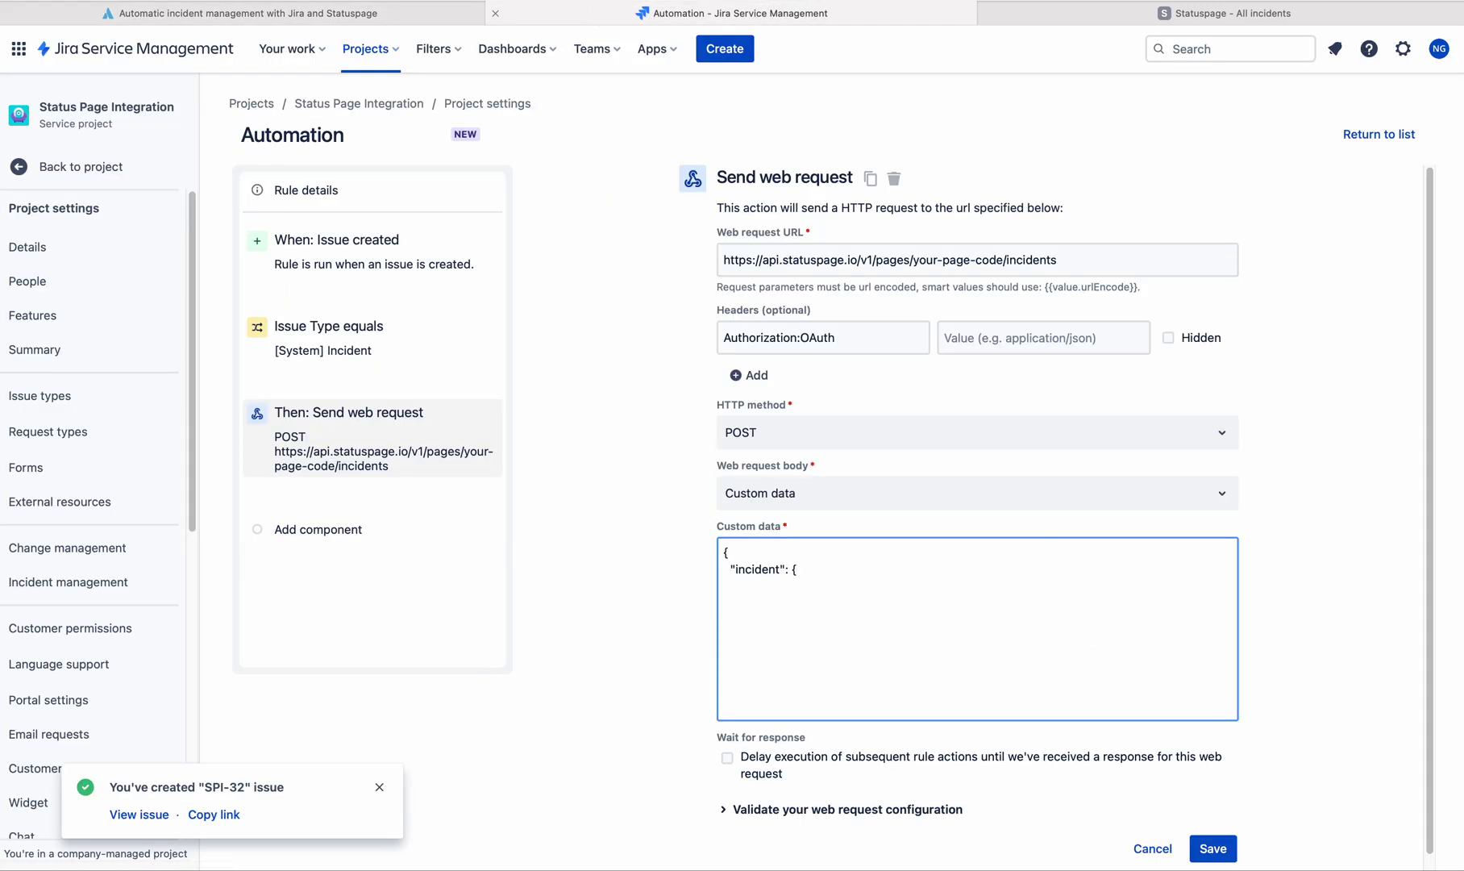
{"action": "key", "text": "Return"}
{"action": "type", "text": "\"name\"\" \"{{issue.summary}}\" "}
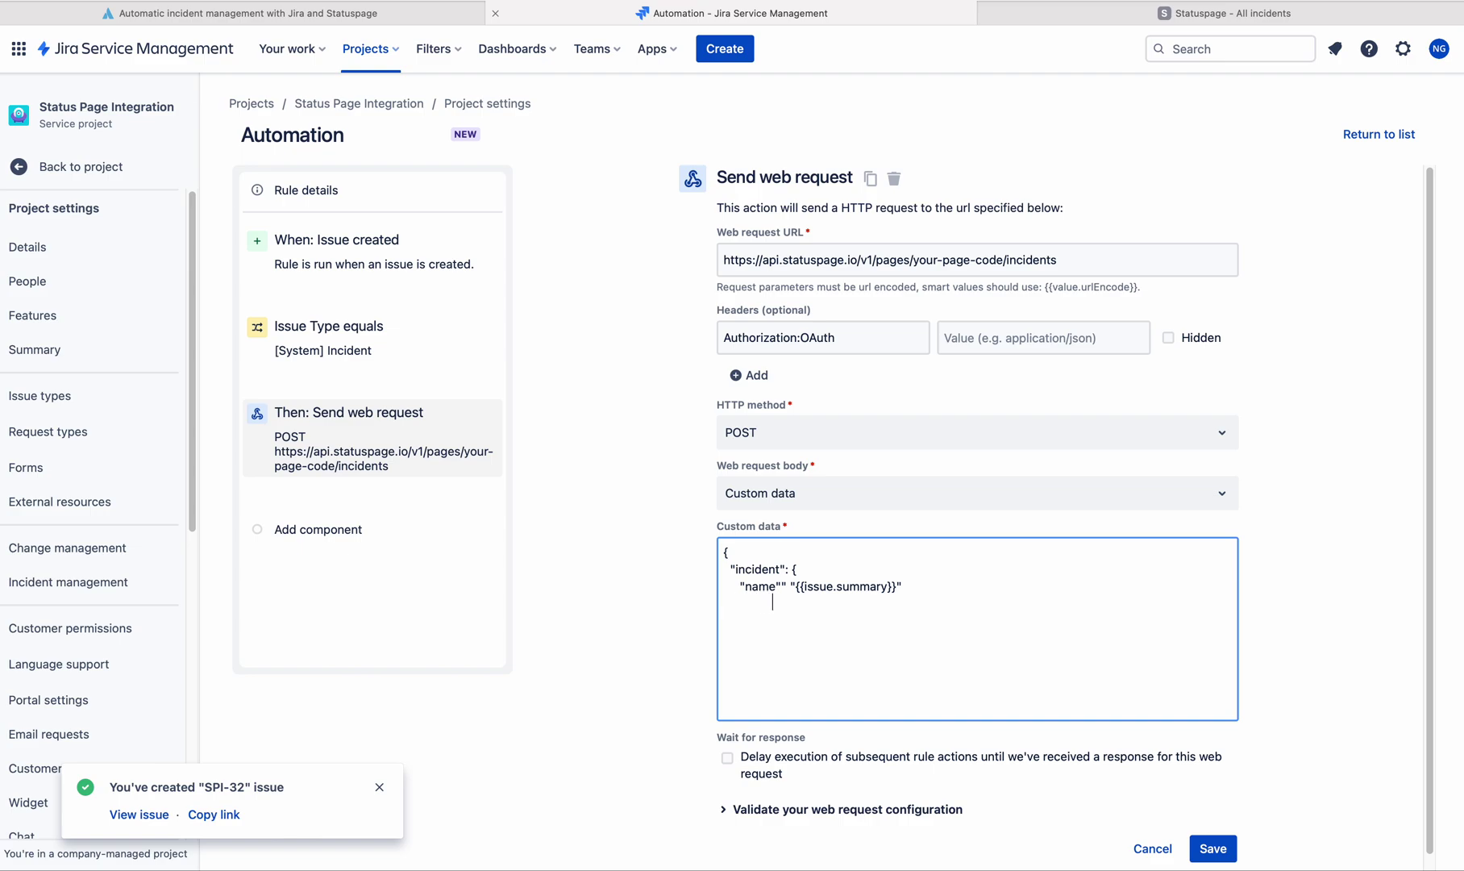
{"action": "type", "text": "                    }"}
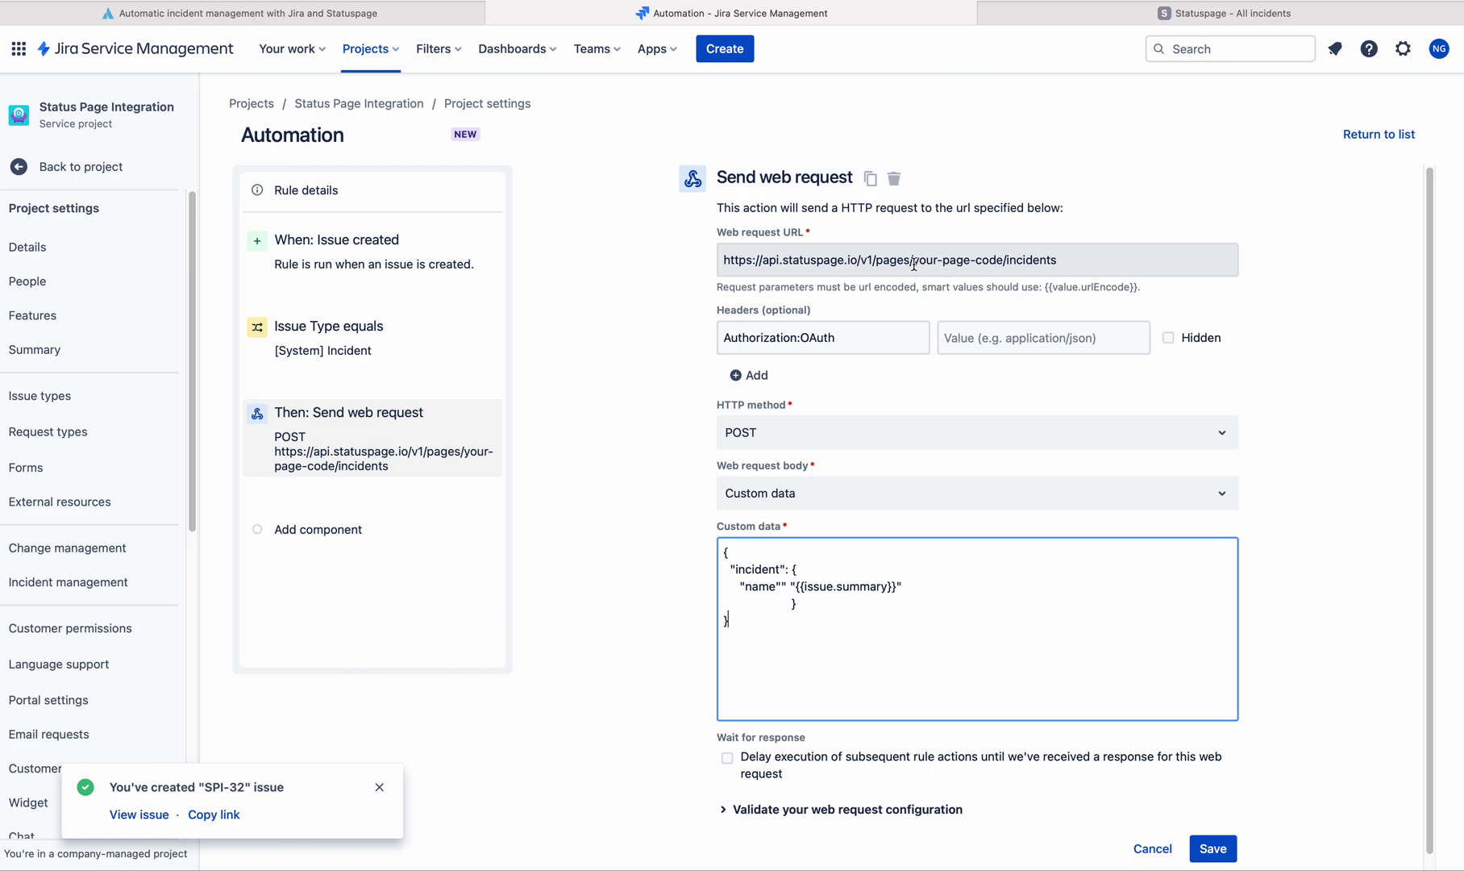
Step: Reselect the URL's your-page-code placeholder and header value, then view Statuspage's incidents
{"action": "left_click_drag", "start_coordinate": [915, 262], "coordinate": [1005, 260]}
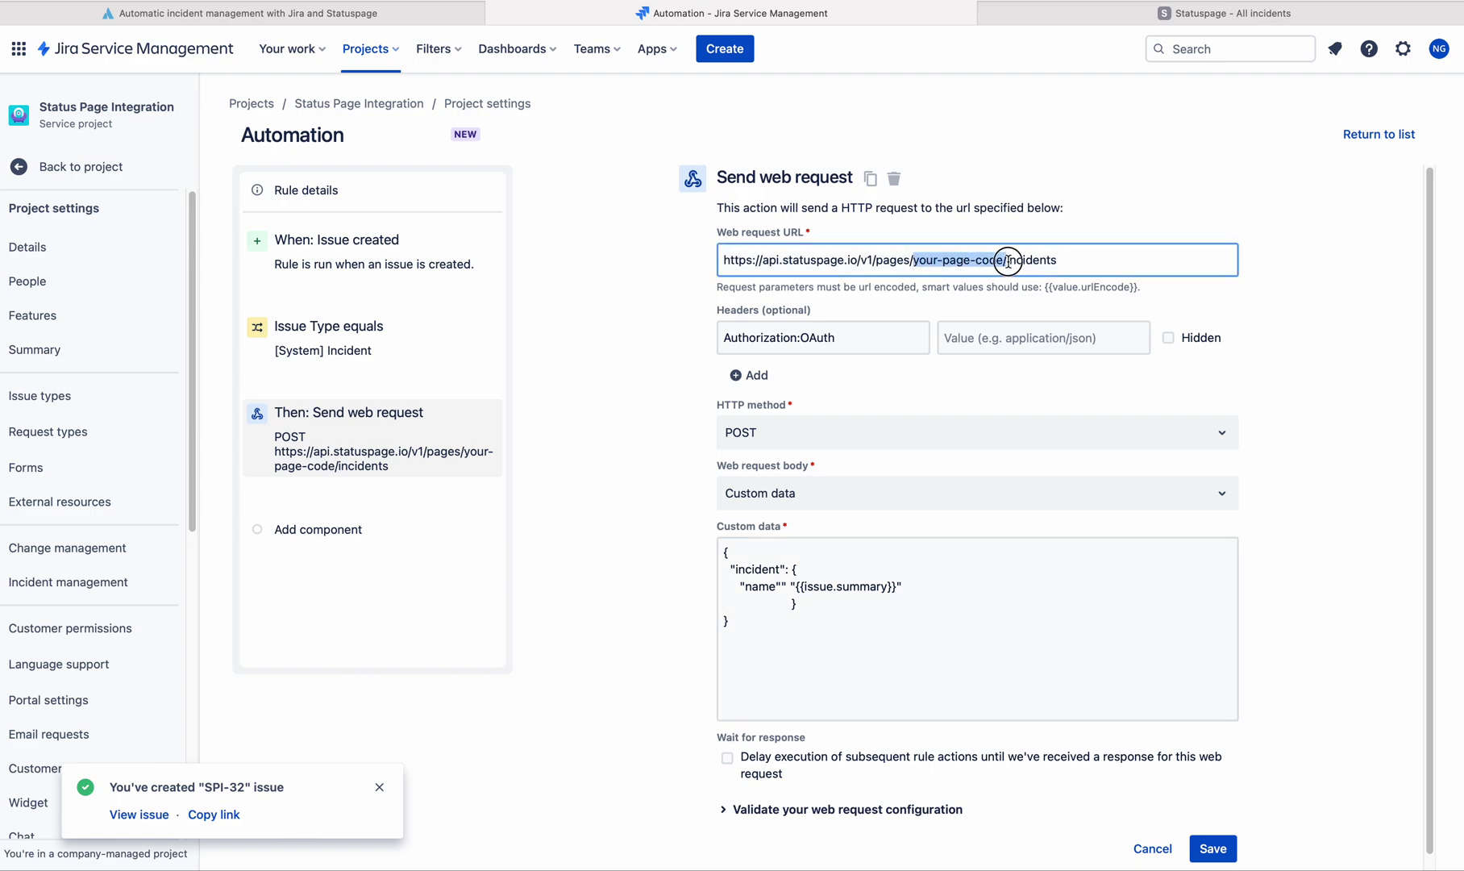
{"action": "left_click", "coordinate": [987, 337]}
{"action": "left_click", "coordinate": [1092, 18]}
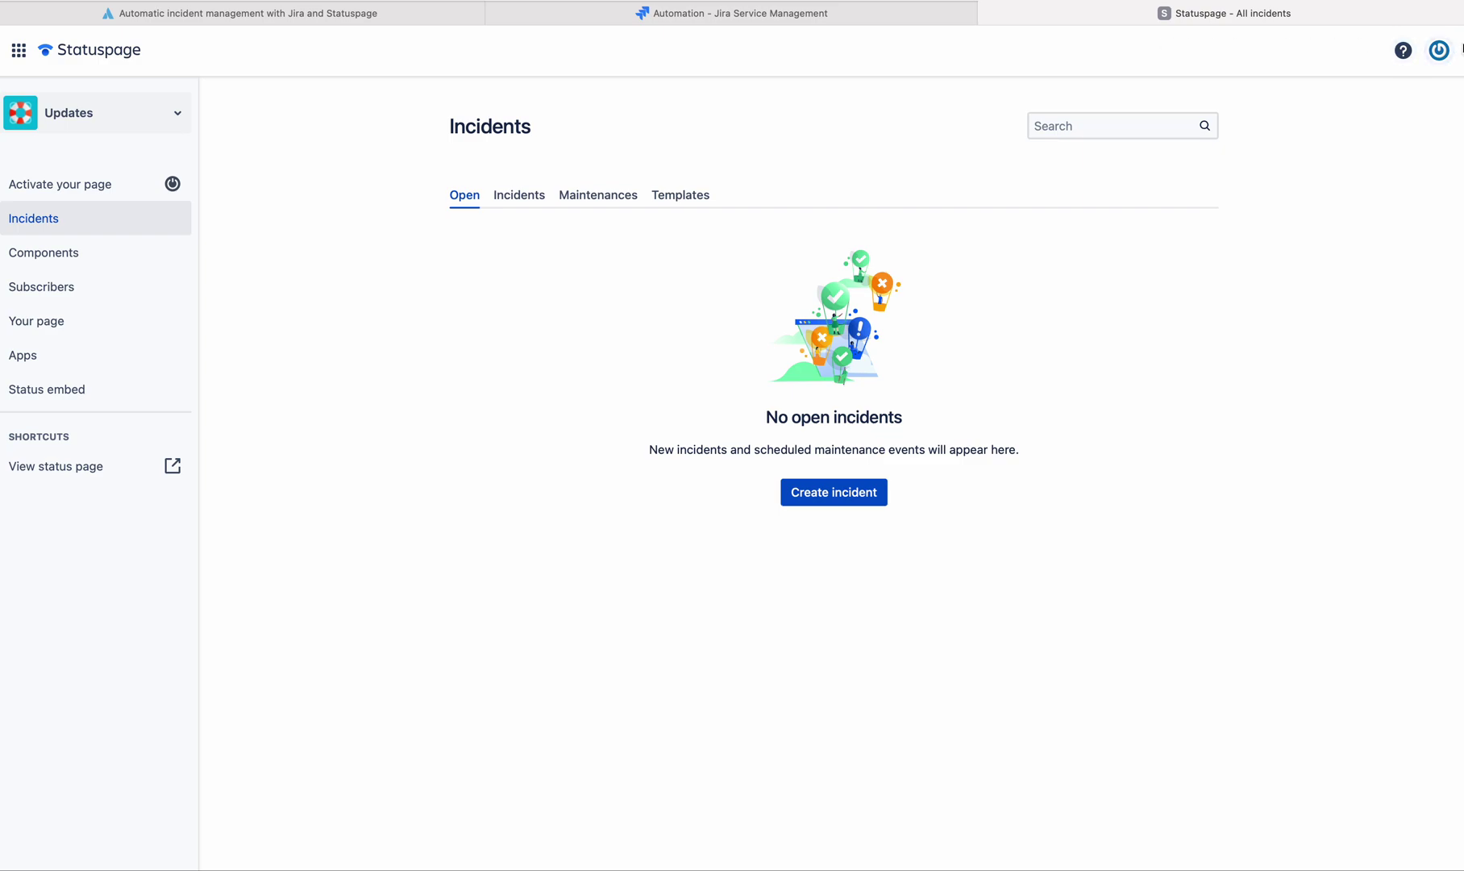
Step: Copy the organization API key (Key #1) from Statuspage's API info page
{"action": "left_click", "coordinate": [1439, 51]}
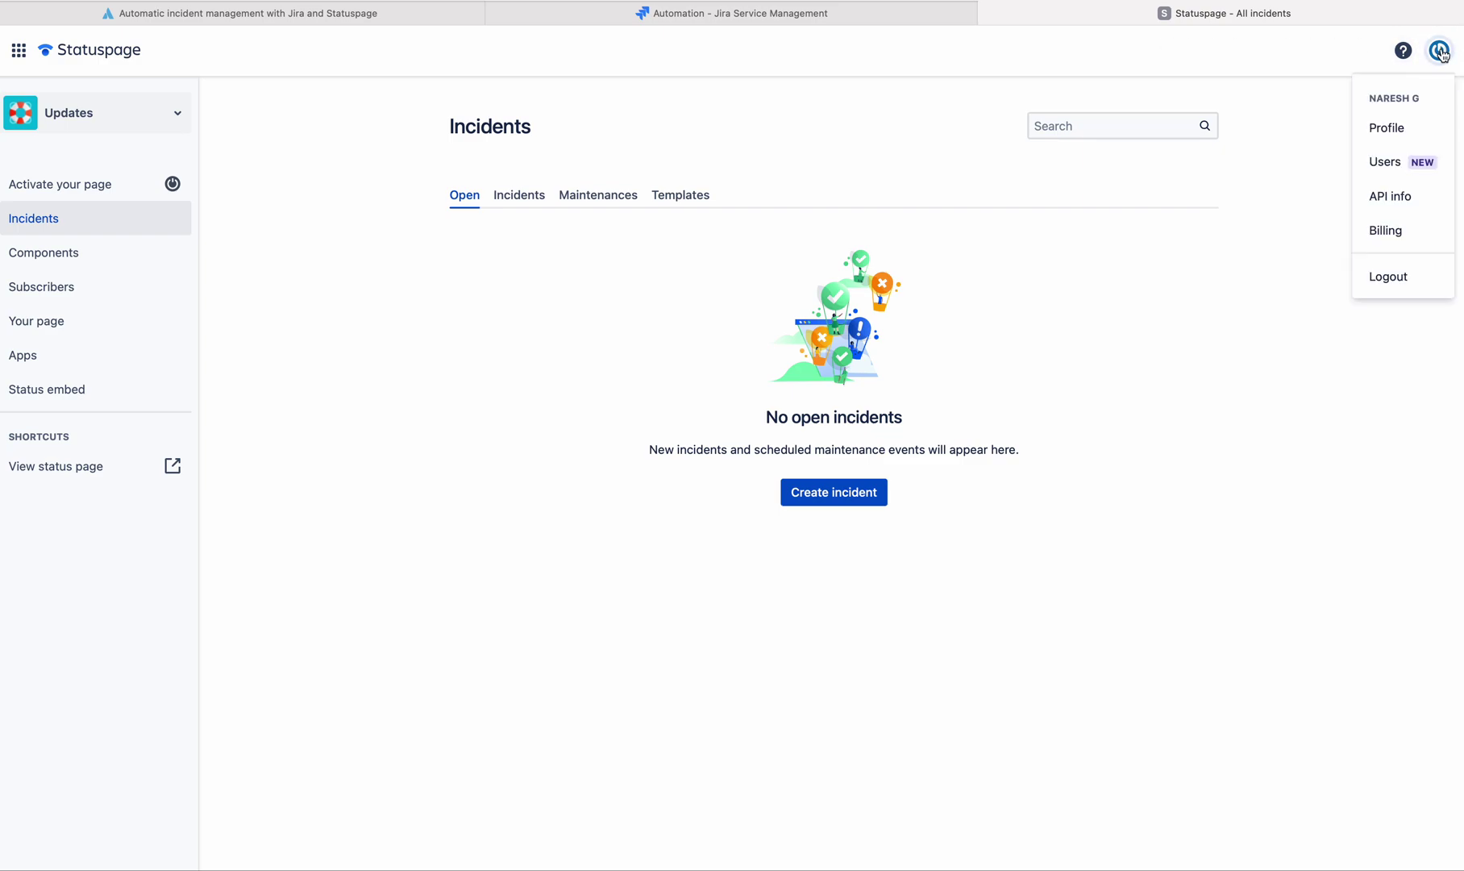
{"action": "left_click", "coordinate": [1388, 198]}
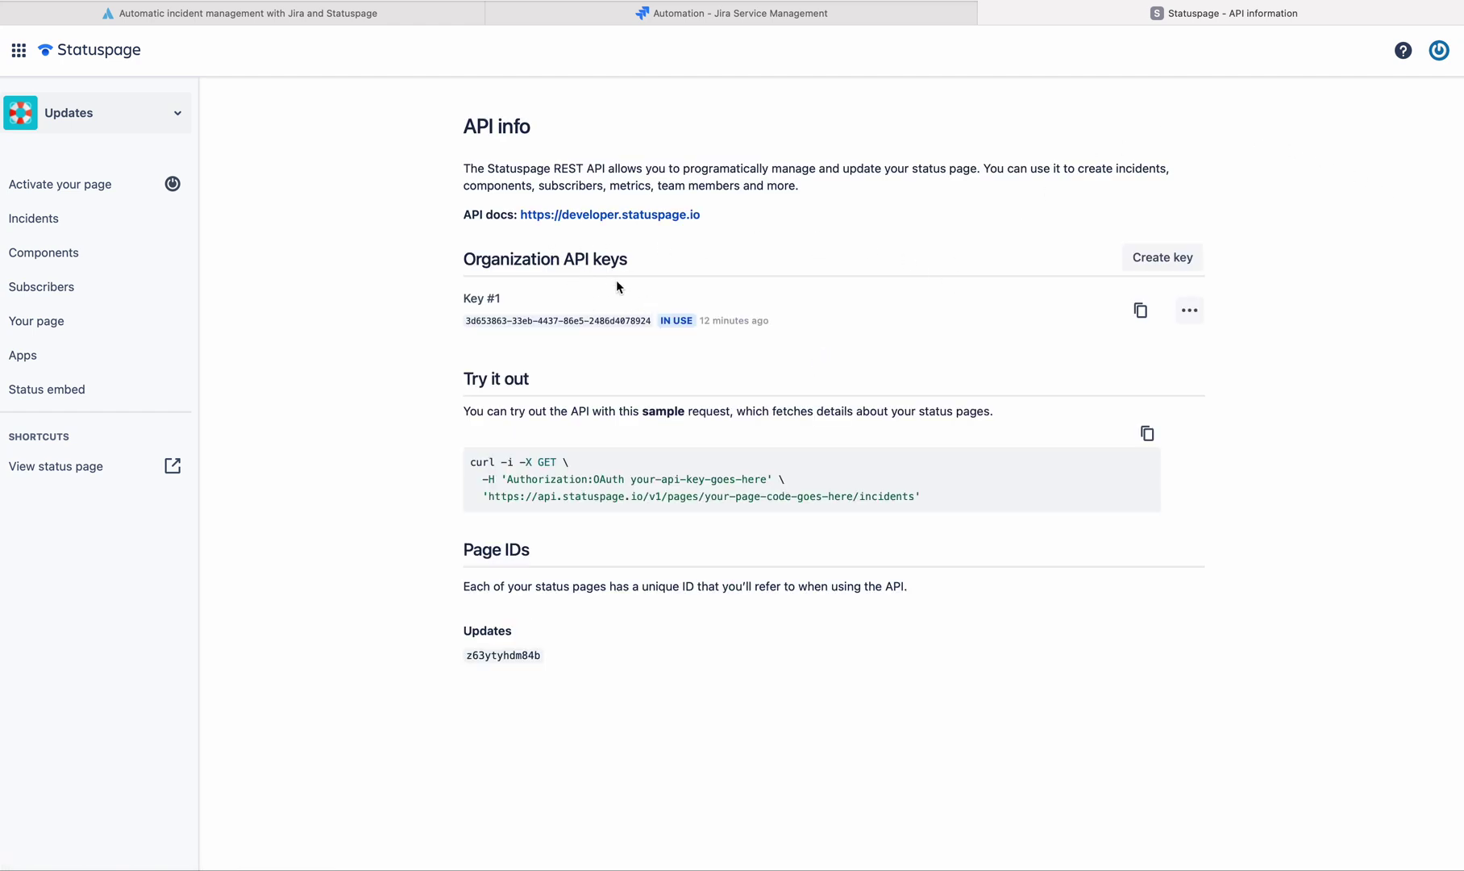
{"action": "left_click", "coordinate": [1141, 310]}
Step: Paste the Statuspage API key into the web request's header Value field
{"action": "left_click", "coordinate": [757, 13]}
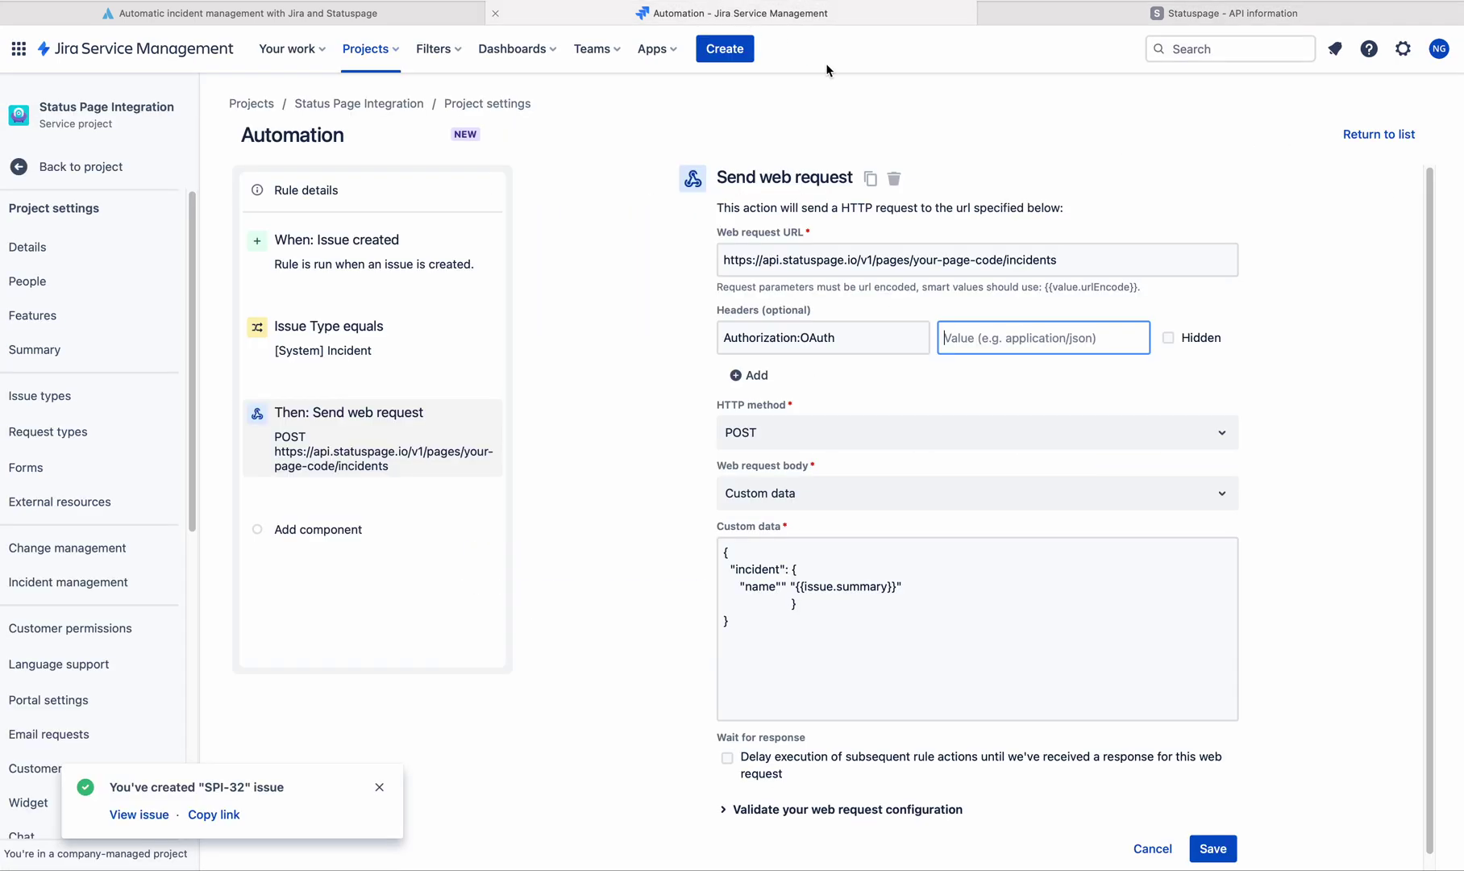
{"action": "left_click", "coordinate": [984, 339]}
{"action": "right_click", "coordinate": [991, 343]}
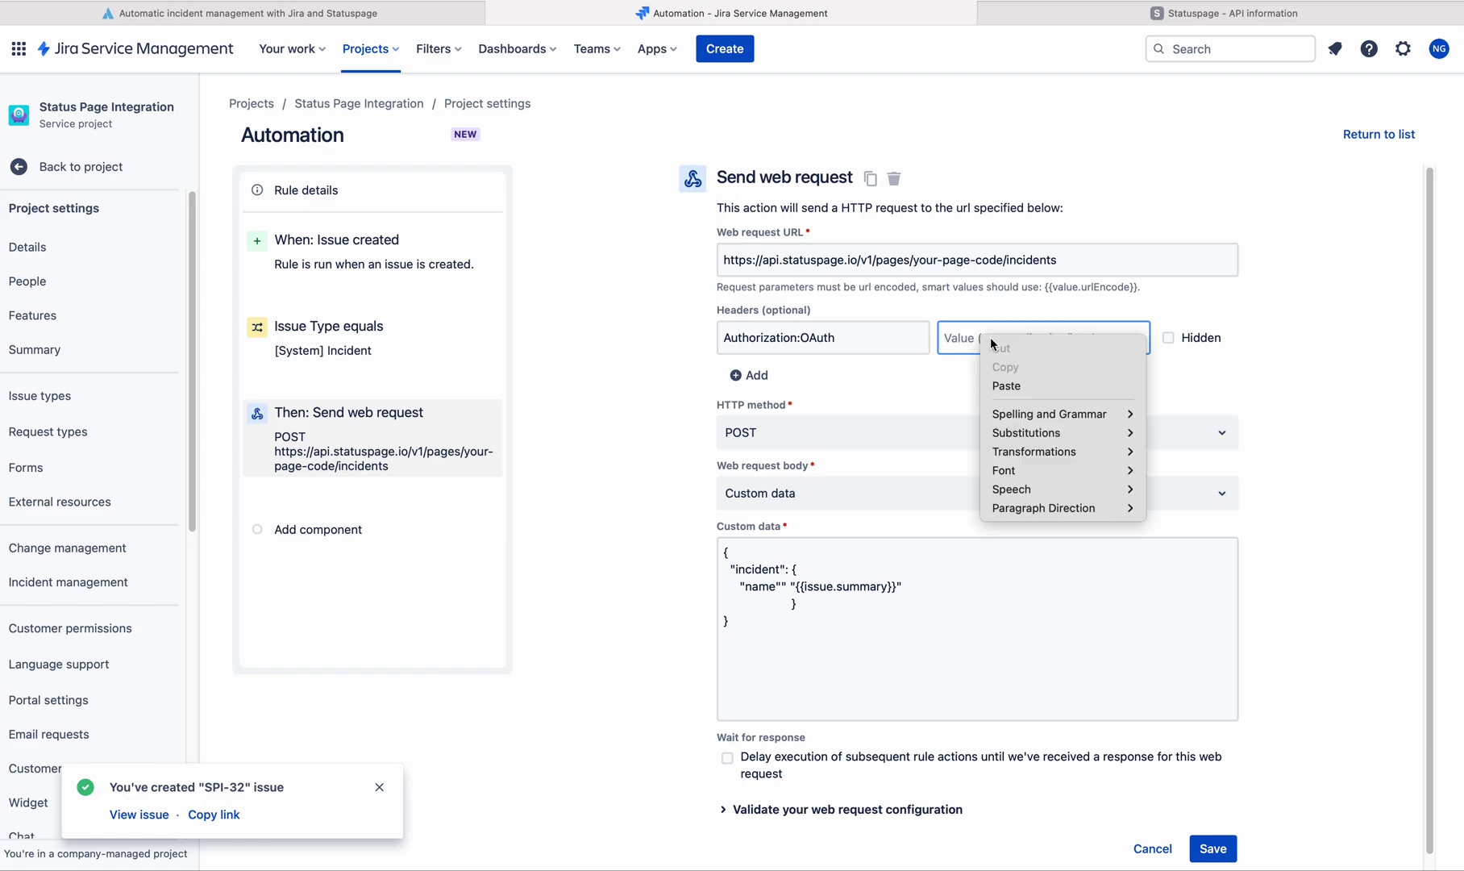
{"action": "left_click", "coordinate": [1034, 385]}
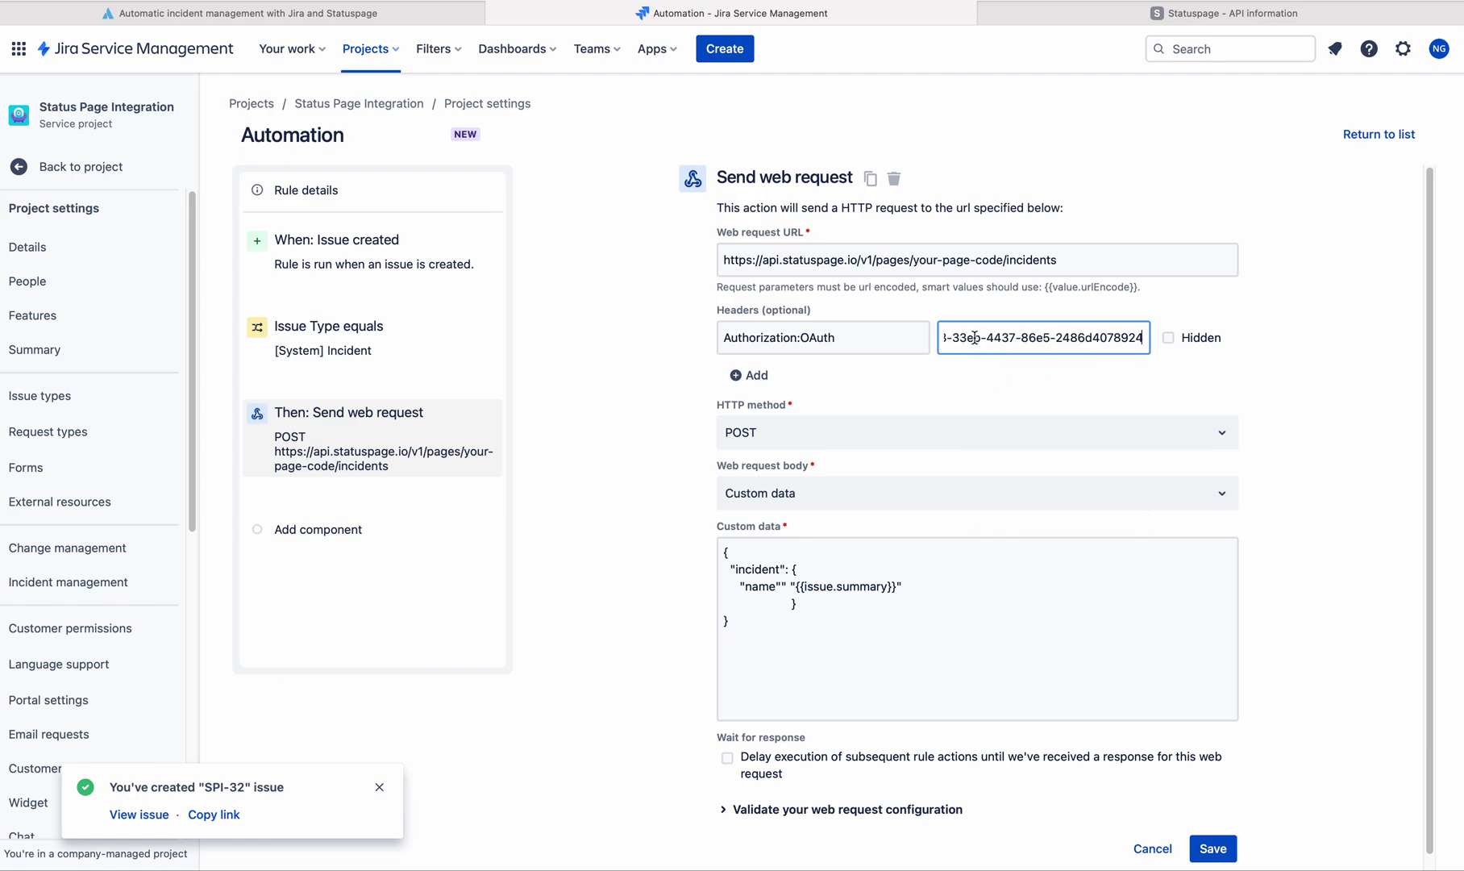
{"action": "triple_click", "coordinate": [1025, 342]}
{"action": "key", "text": "BackSpace"}
{"action": "key", "text": "ctrl+v"}
Step: Replace your-page-code in the request URL with the Updates page ID copied from Statuspage
{"action": "left_click", "coordinate": [1248, 13]}
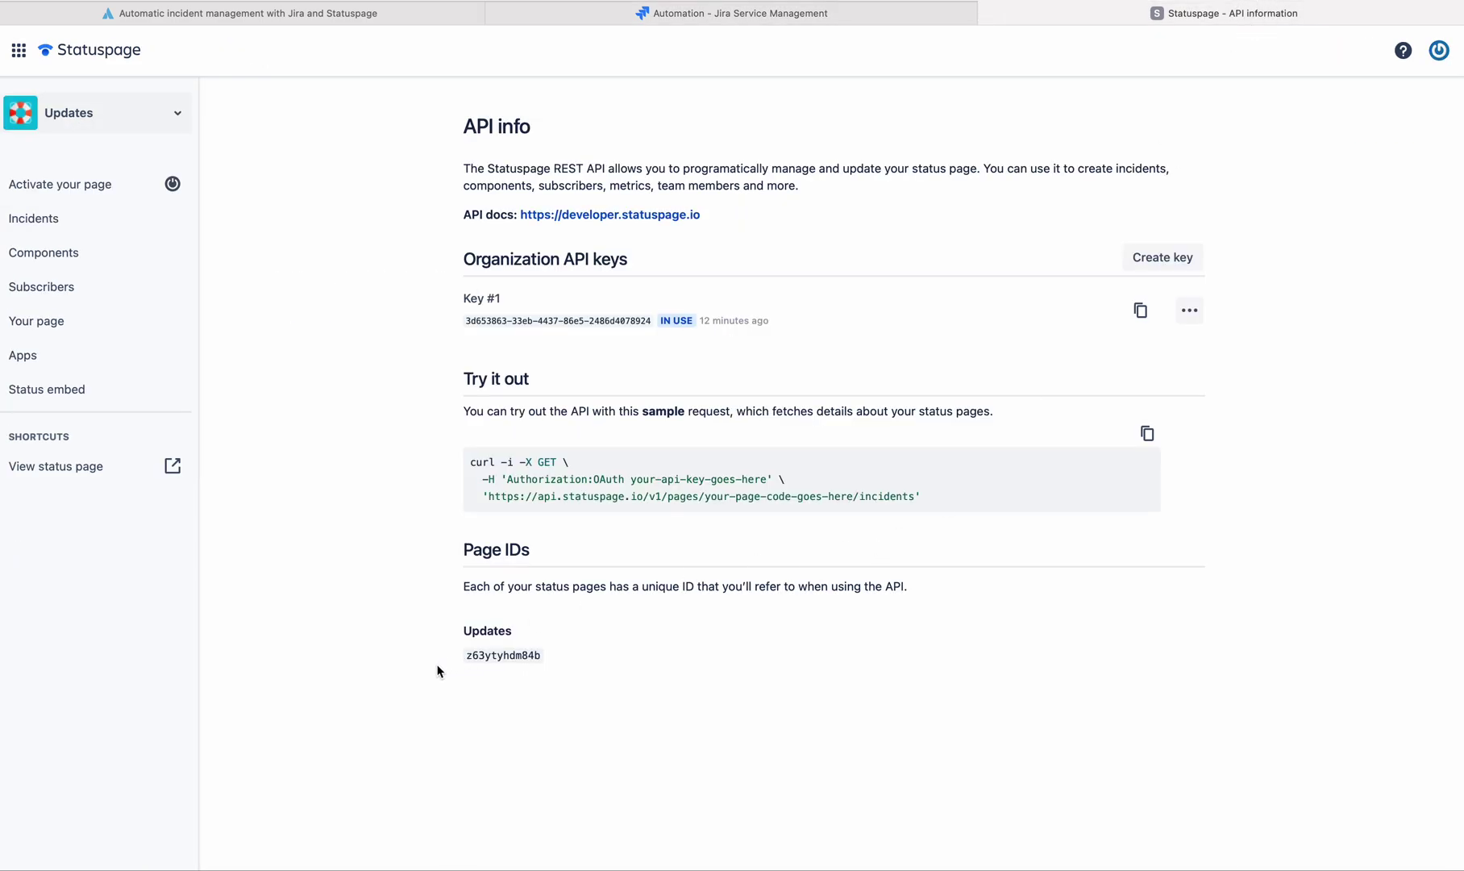
{"action": "left_click_drag", "start_coordinate": [466, 656], "coordinate": [541, 655]}
{"action": "right_click", "coordinate": [510, 653]}
{"action": "left_click", "coordinate": [562, 727]}
{"action": "left_click", "coordinate": [809, 15]}
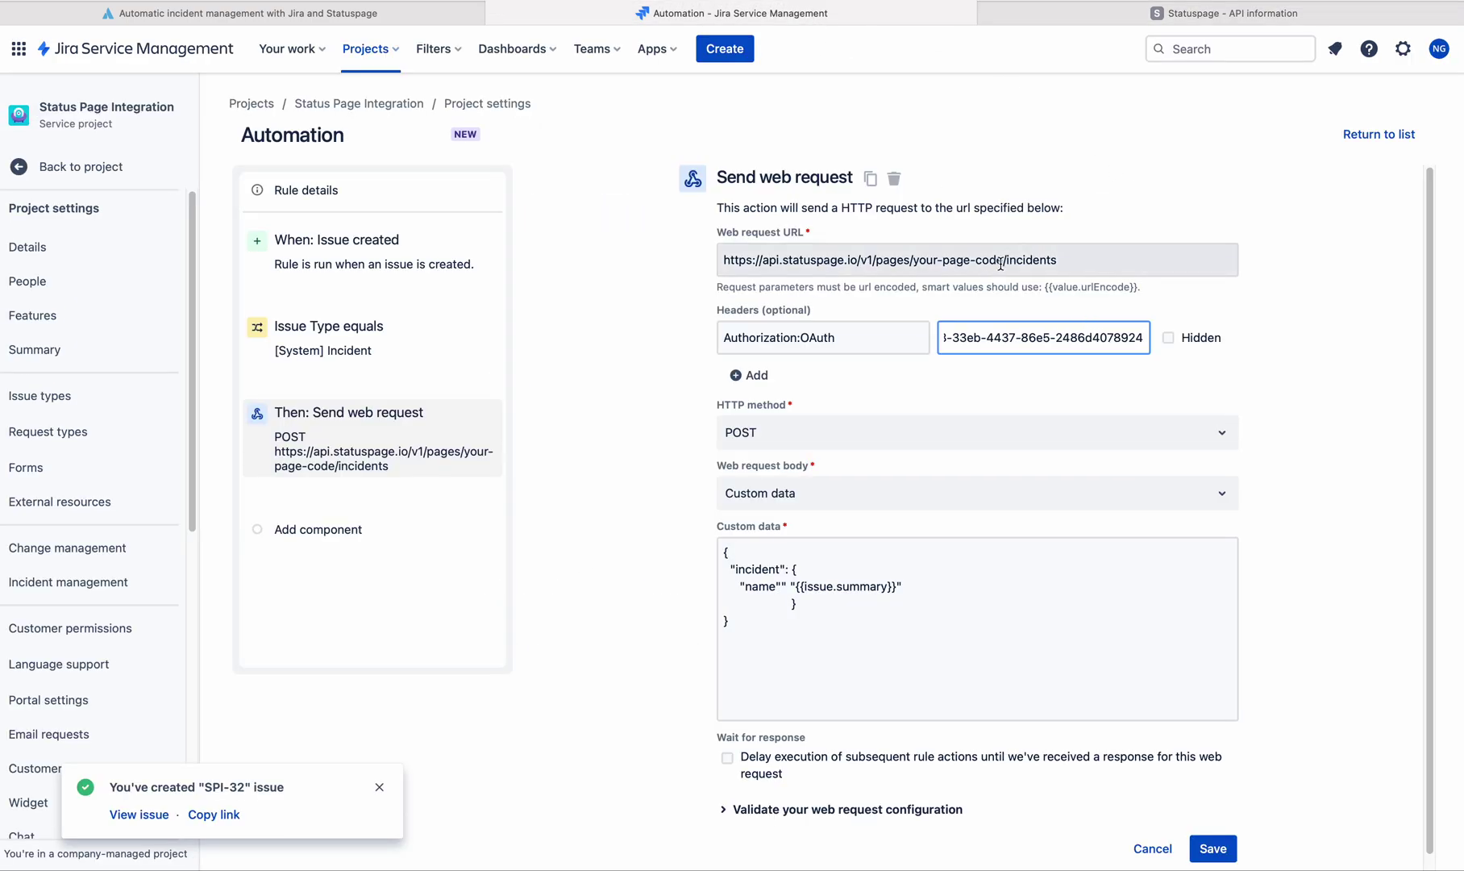
{"action": "left_click_drag", "start_coordinate": [1003, 259], "coordinate": [914, 259]}
{"action": "key", "text": "ctrl+v"}
{"action": "left_click", "coordinate": [1322, 254]}
Step: Save the web request action, name the rule 'Create StatusPage Incident' and enable it
{"action": "left_click", "coordinate": [1212, 848]}
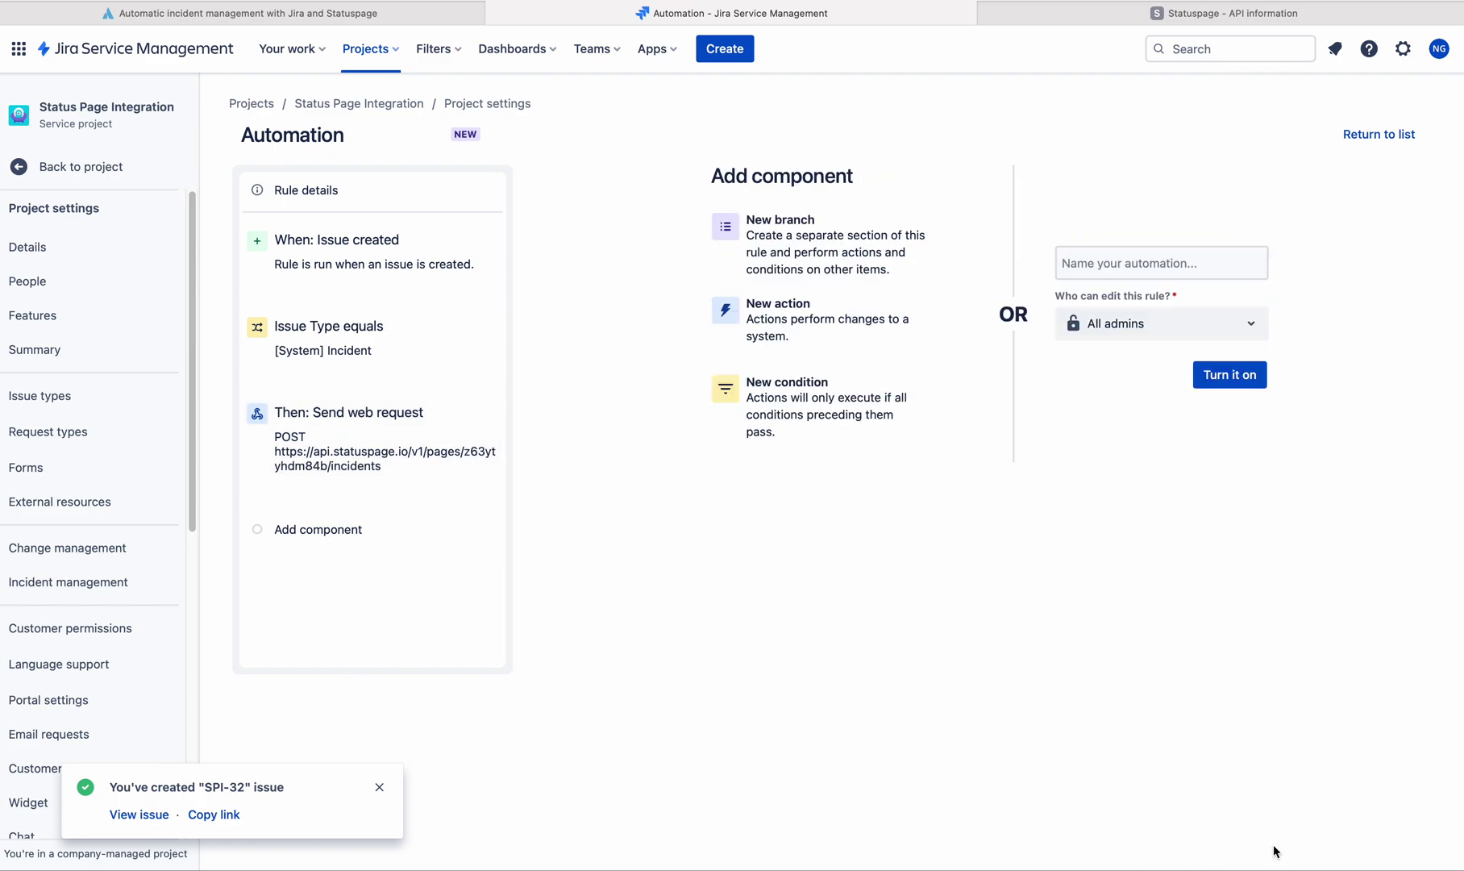
{"action": "left_click", "coordinate": [1120, 263]}
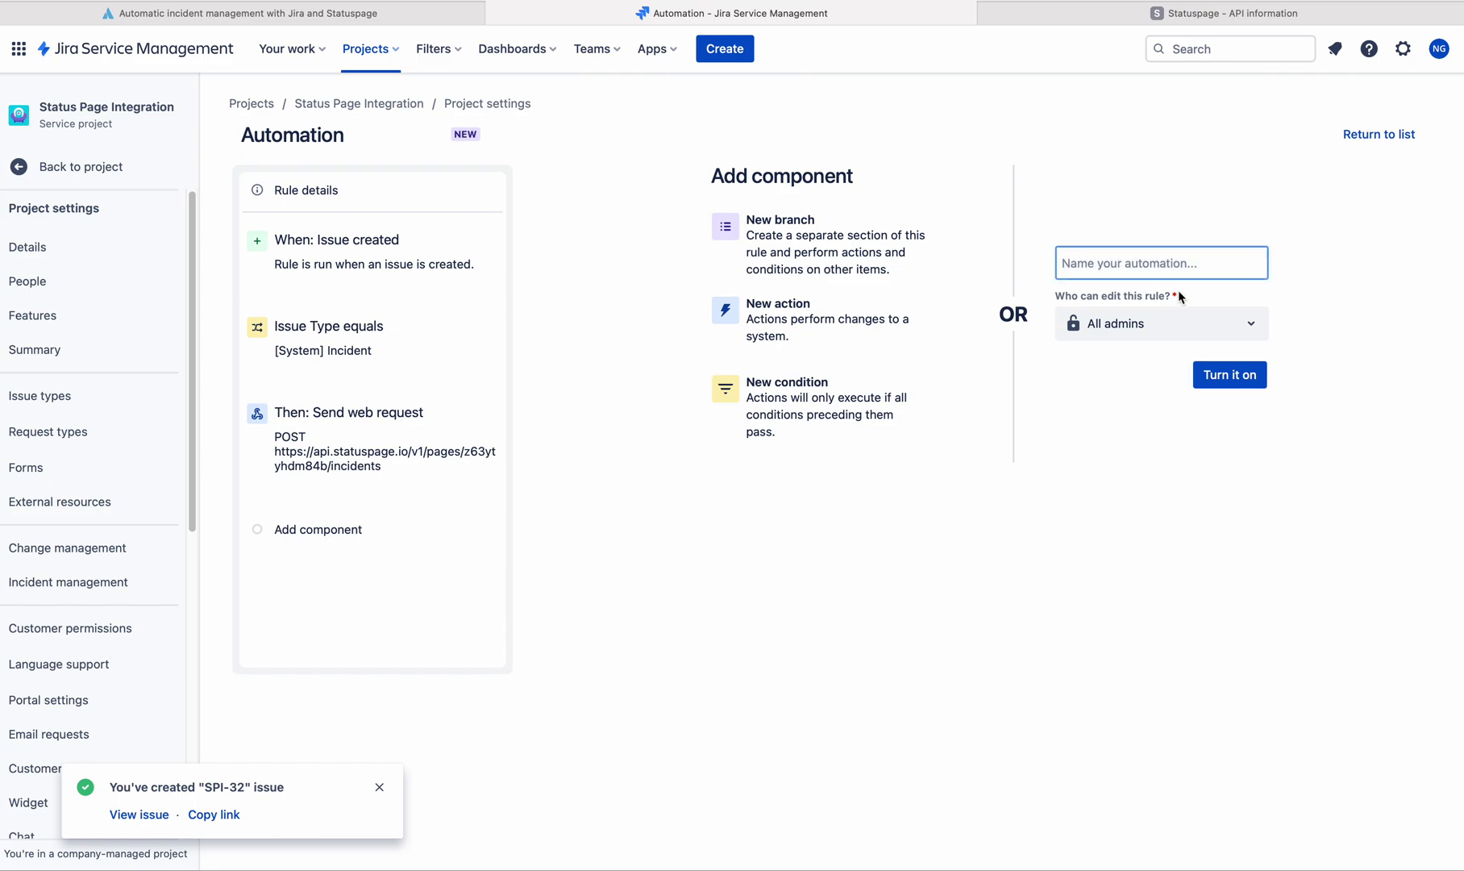
{"action": "type", "text": "Create StatusP"}
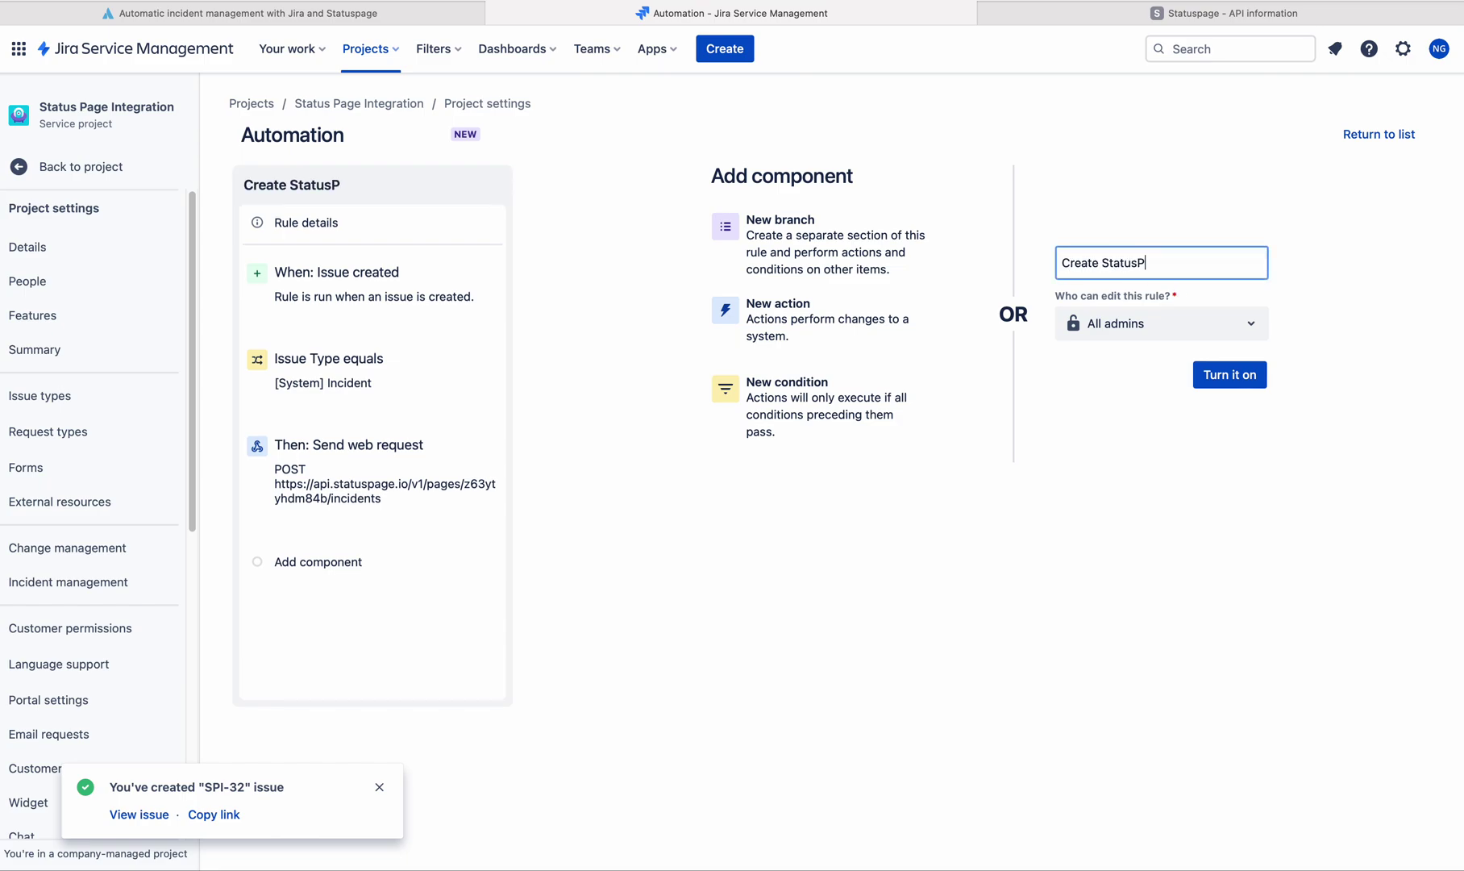
{"action": "type", "text": "age Incident"}
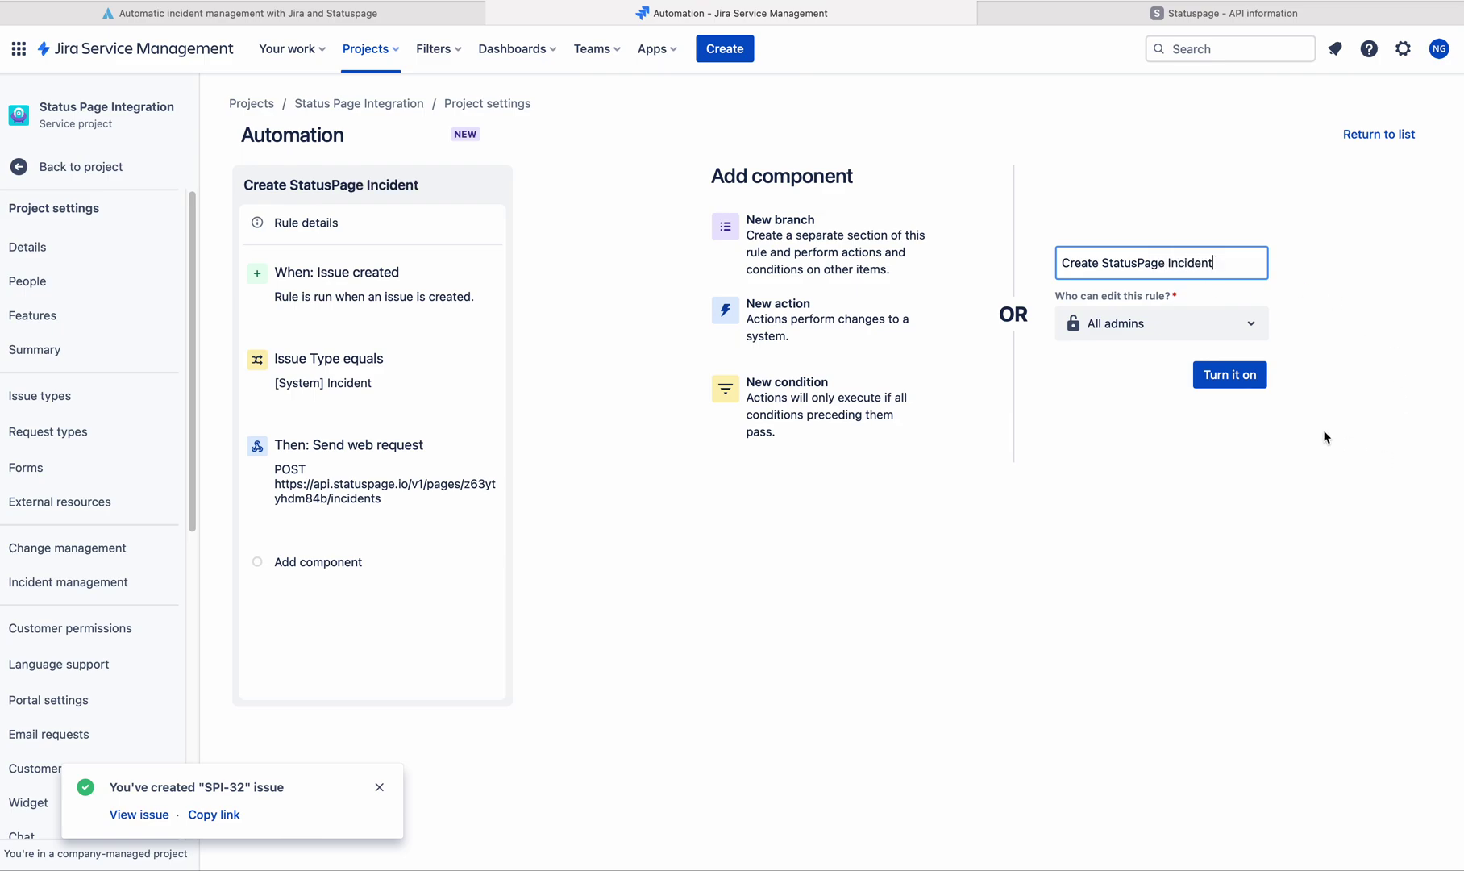
{"action": "left_click", "coordinate": [1233, 376]}
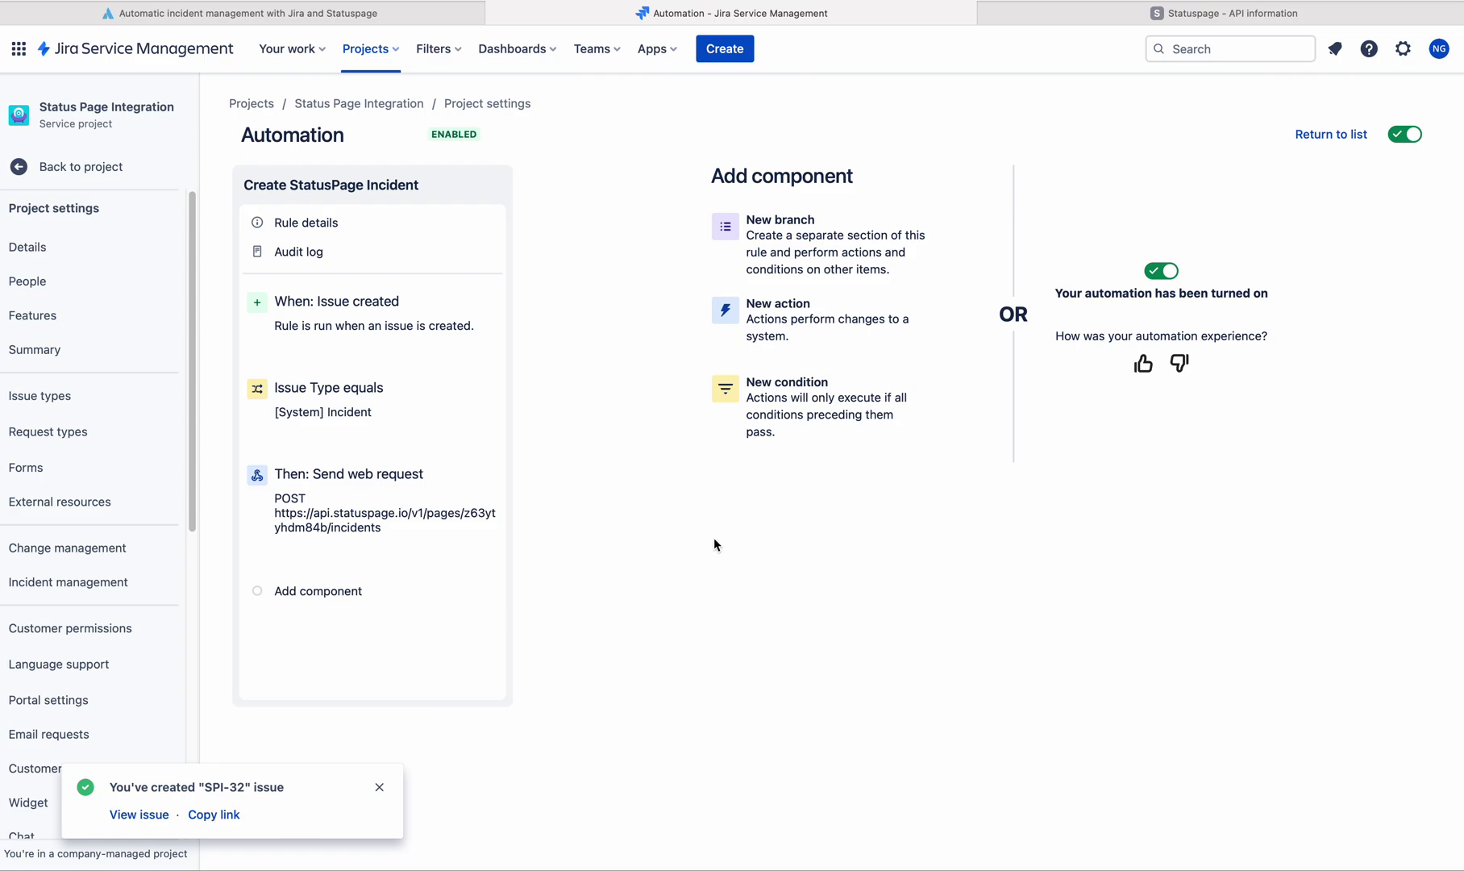
Step: Review the rule's Send web request step, issue type condition and Issue created trigger
{"action": "left_click", "coordinate": [419, 508]}
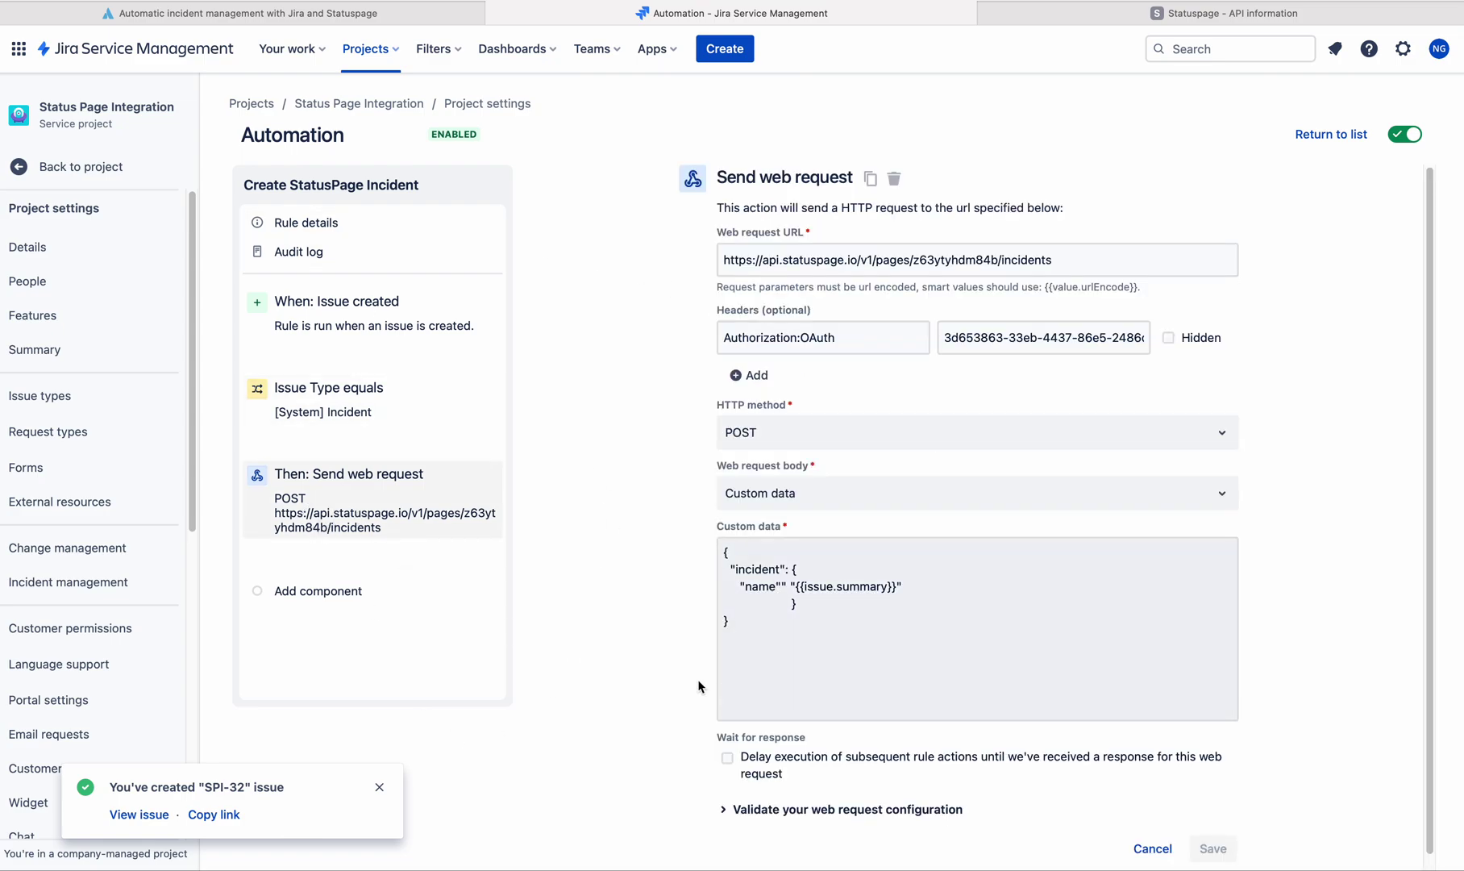
{"action": "left_click", "coordinate": [265, 413]}
{"action": "left_click", "coordinate": [335, 314]}
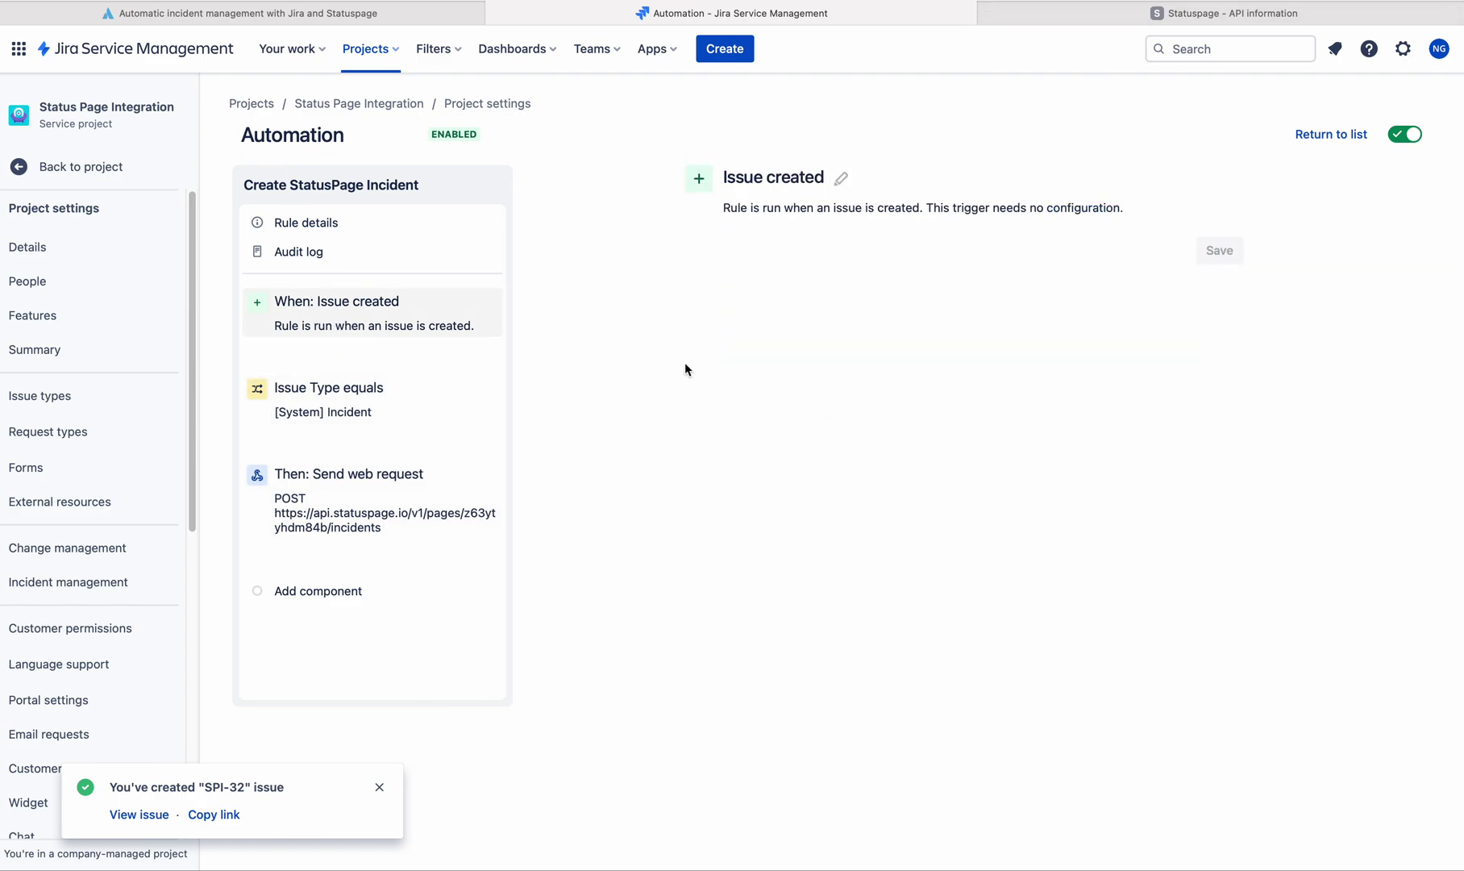
Step: Start a new issue summarized 'Create Status page Incident via Automation Rule'
{"action": "left_click", "coordinate": [379, 787]}
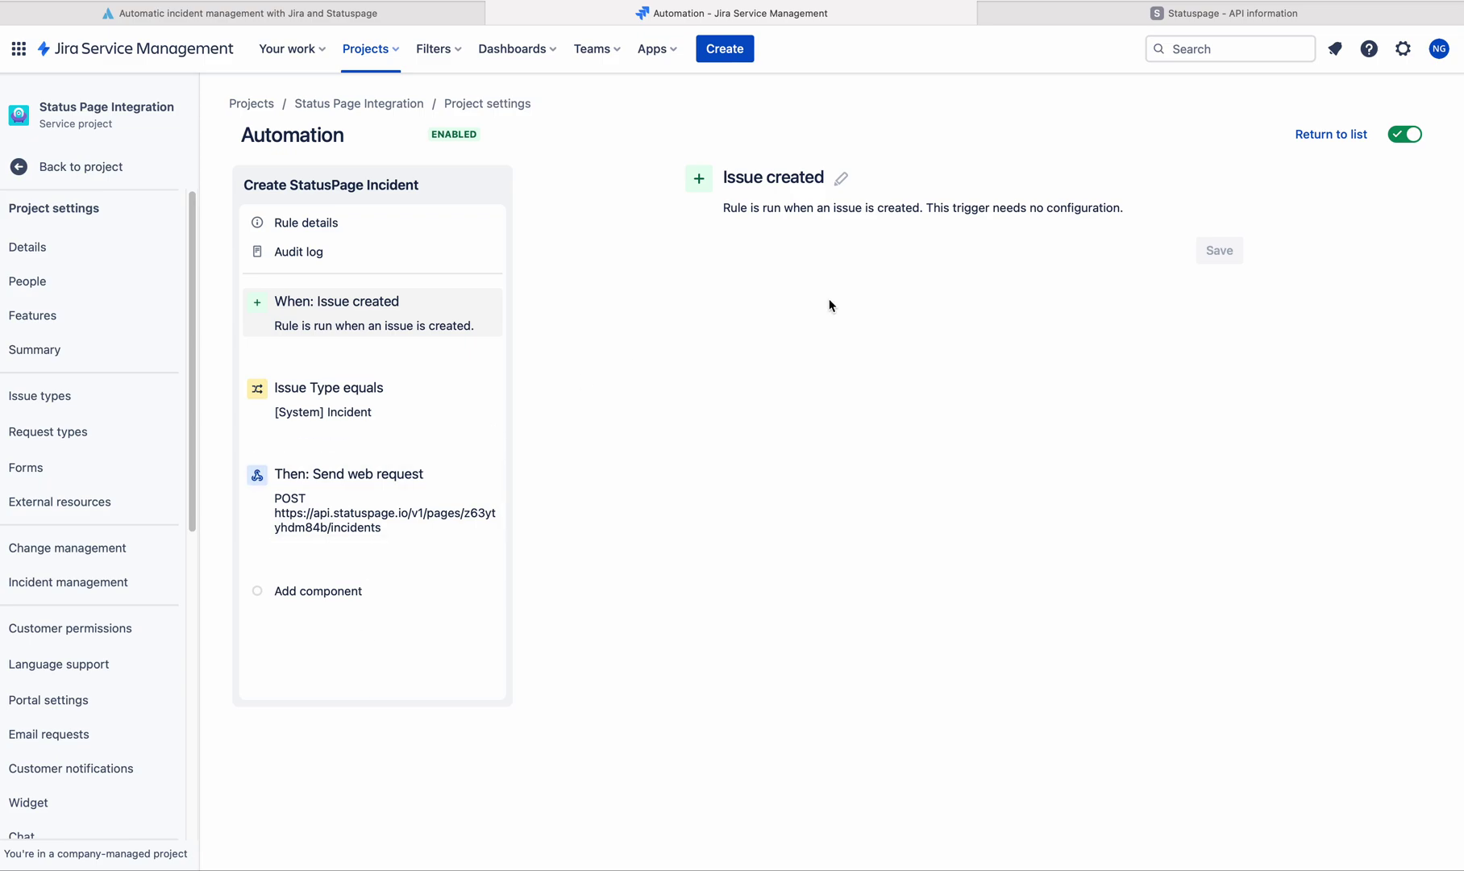
{"action": "left_click", "coordinate": [720, 56]}
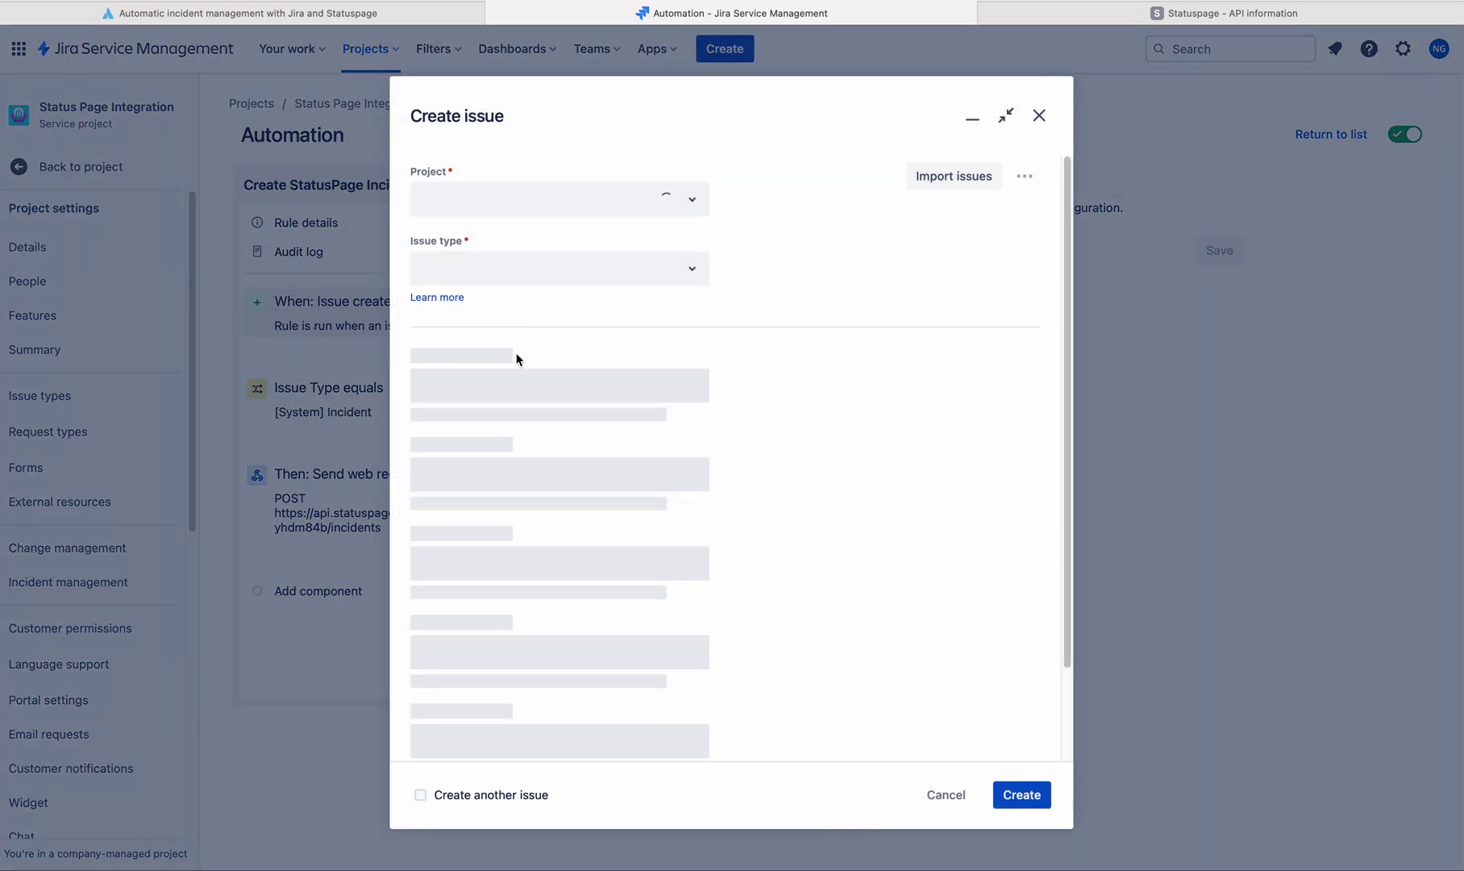
{"action": "left_click", "coordinate": [554, 595]}
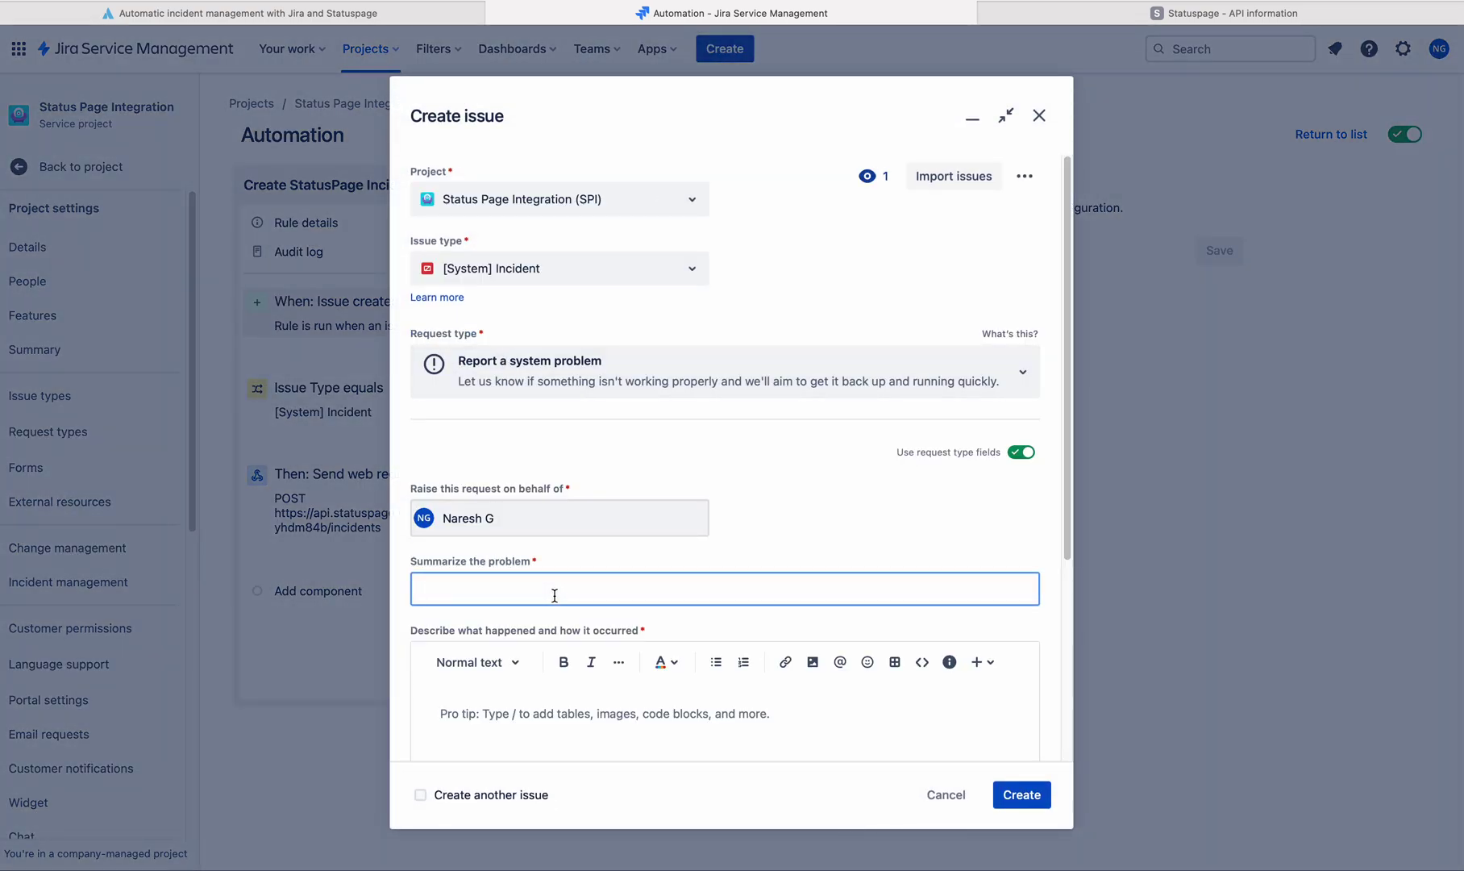
{"action": "type", "text": "Creaye"}
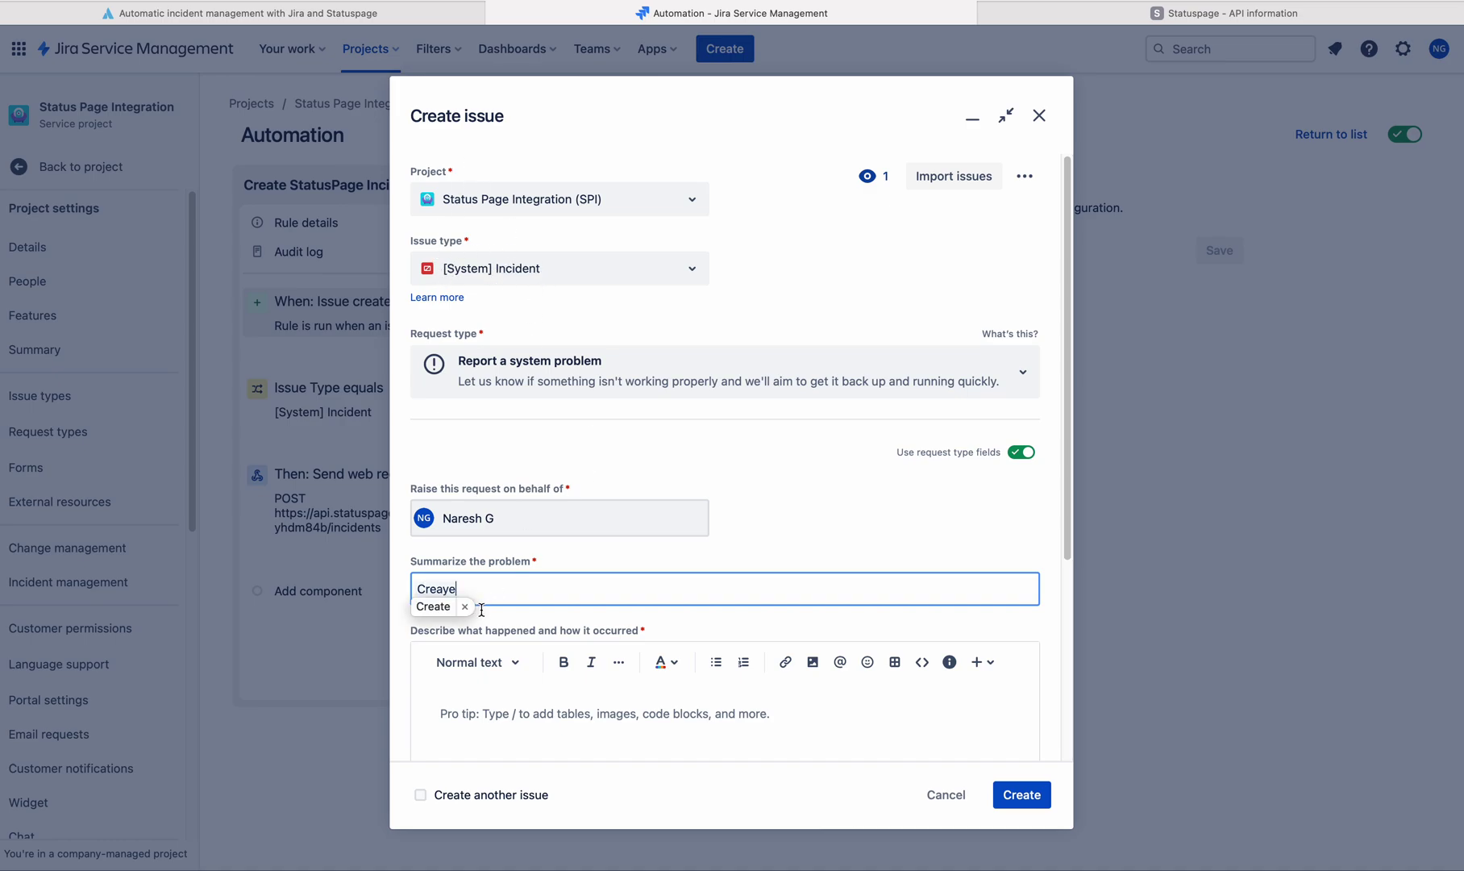
{"action": "key", "text": "BackSpace"}
{"action": "key", "text": "BackSpace"}
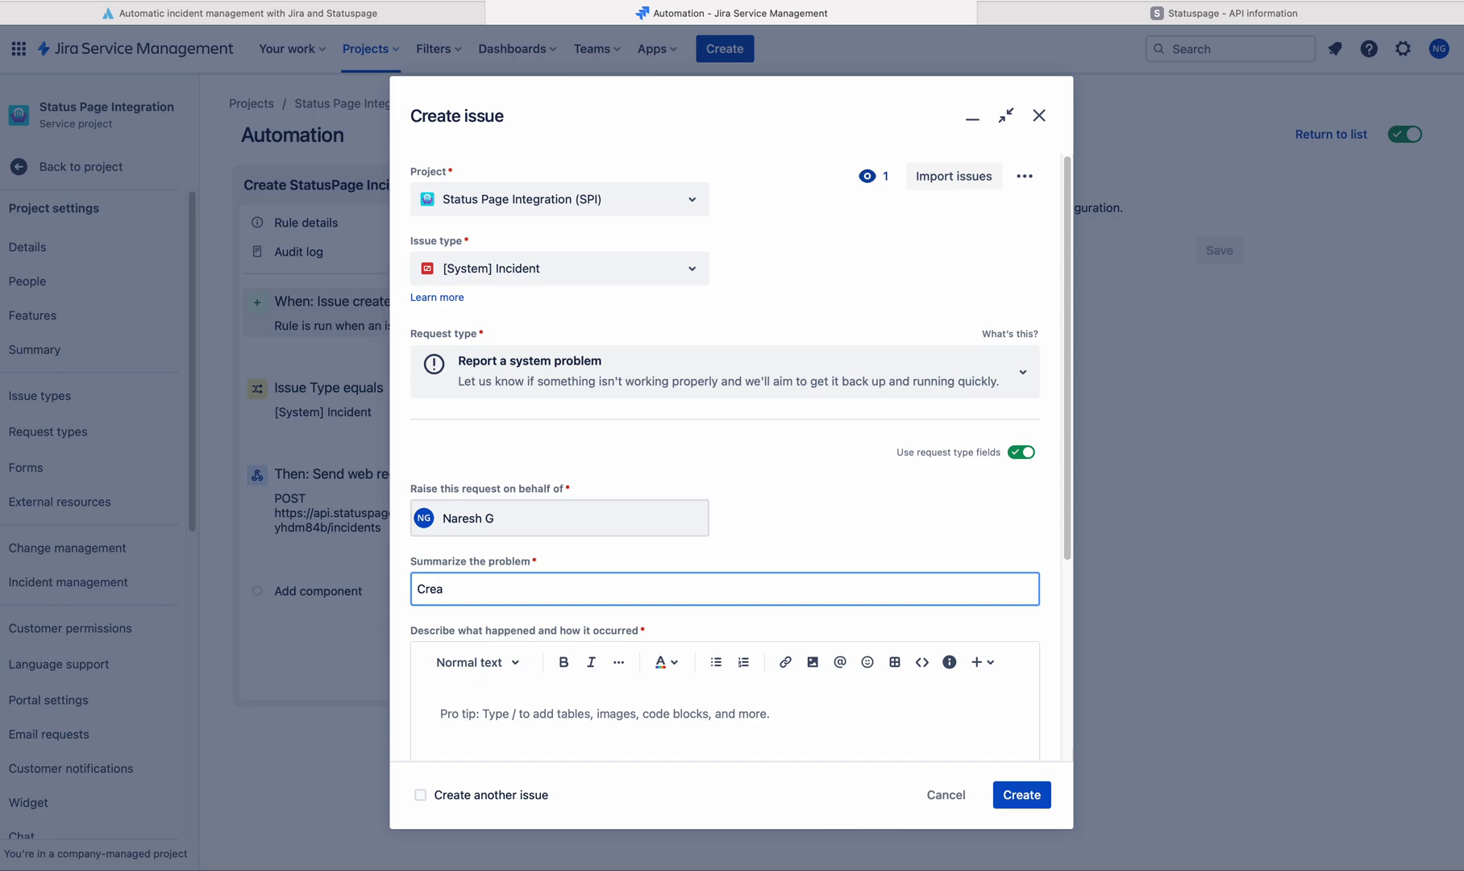
{"action": "type", "text": "te Status page Incident via Autp"}
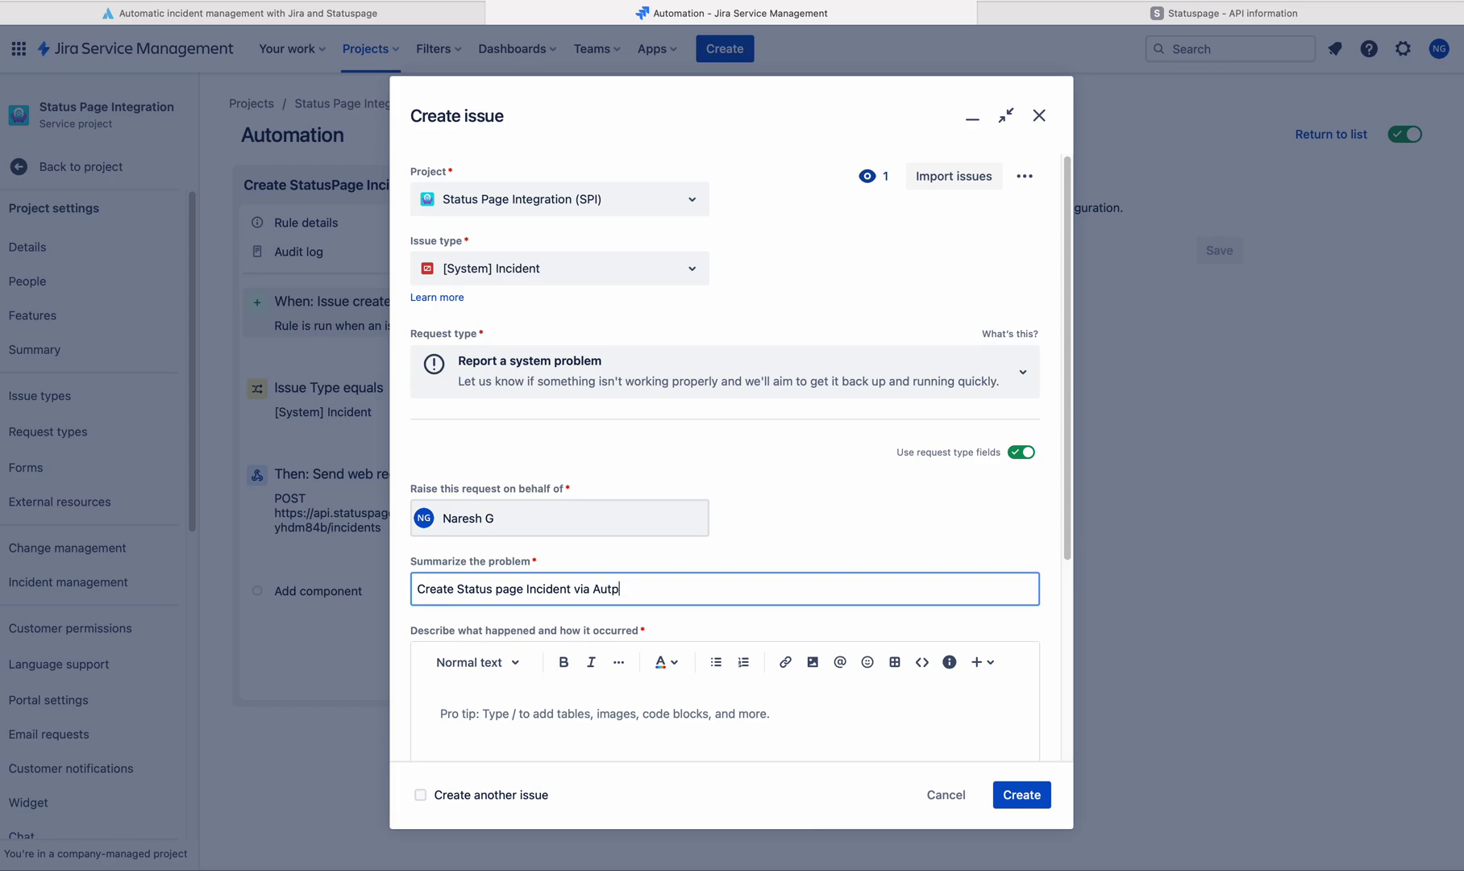
{"action": "type", "text": "omation Rule"}
Step: Add the description 'Create Status Page' and create the Incident issue
{"action": "left_click", "coordinate": [454, 706]}
{"action": "type", "text": "Create St"}
{"action": "key", "text": "BackSpace"}
{"action": "type", "text": "t"}
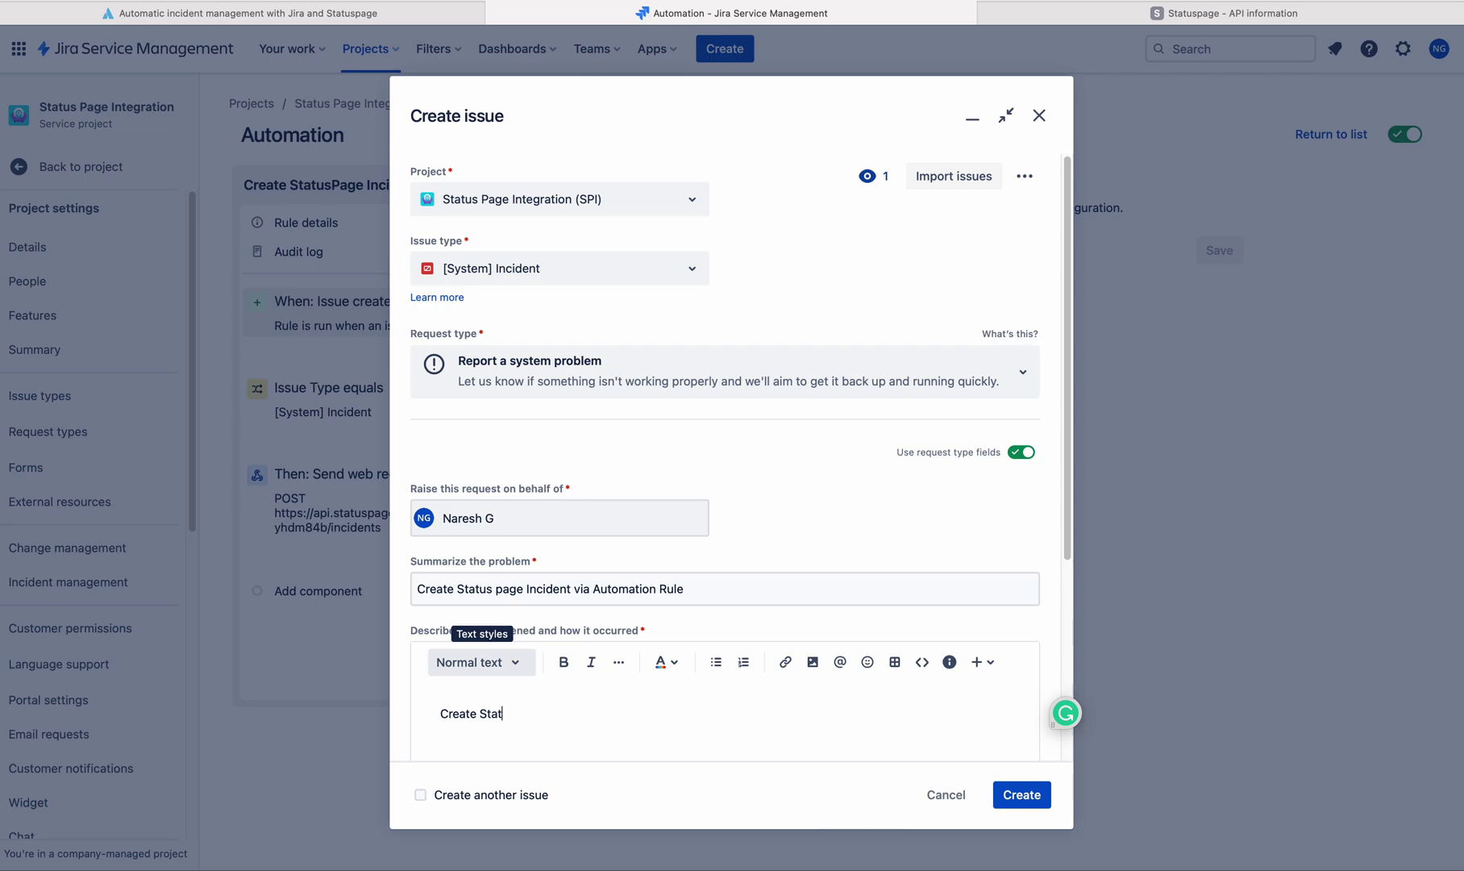
{"action": "type", "text": "auus Page"}
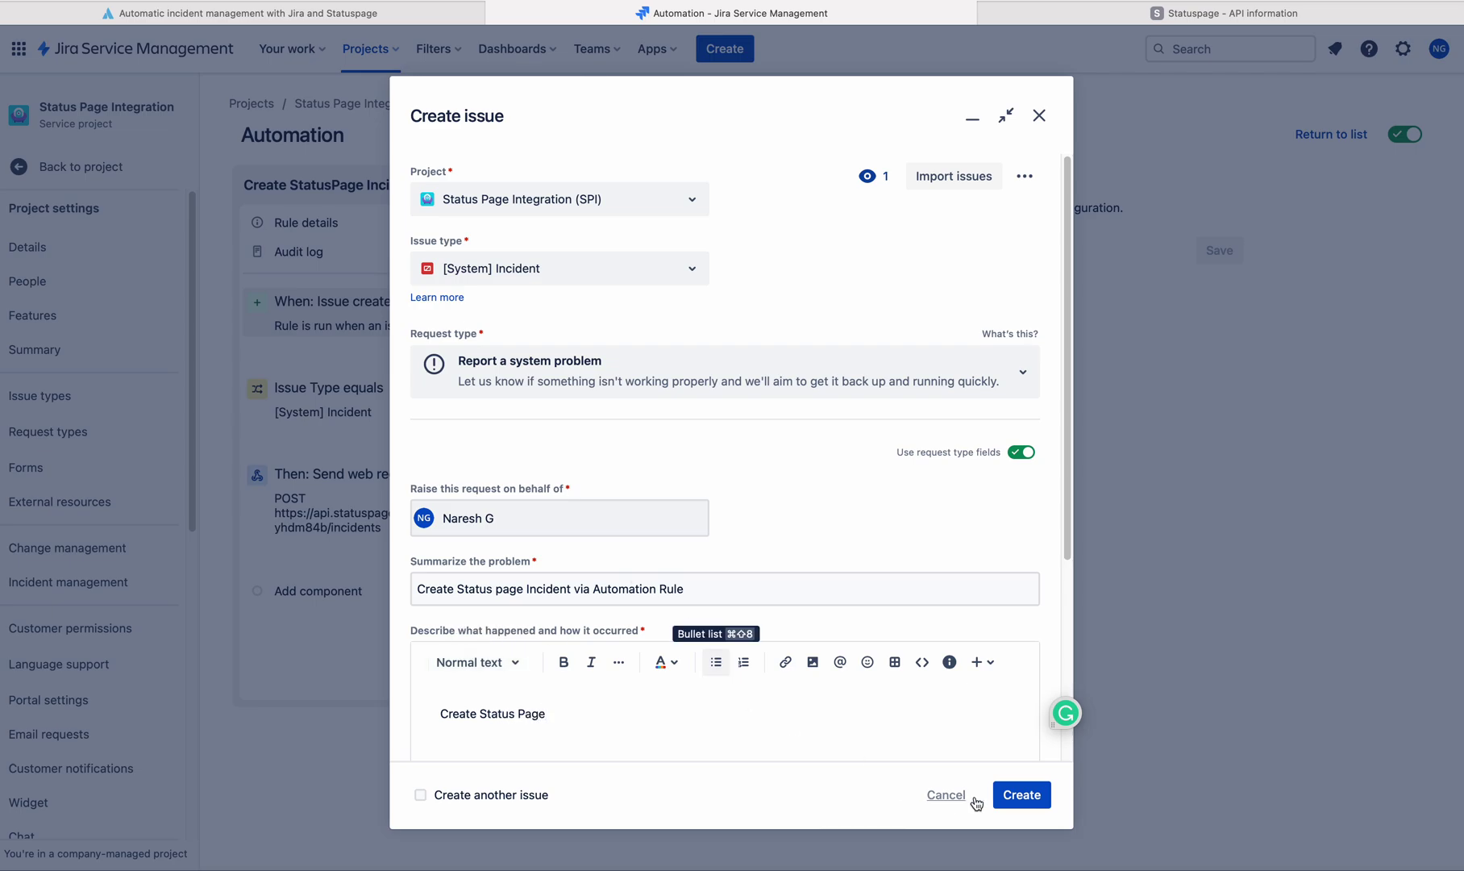
{"action": "left_click", "coordinate": [1020, 794]}
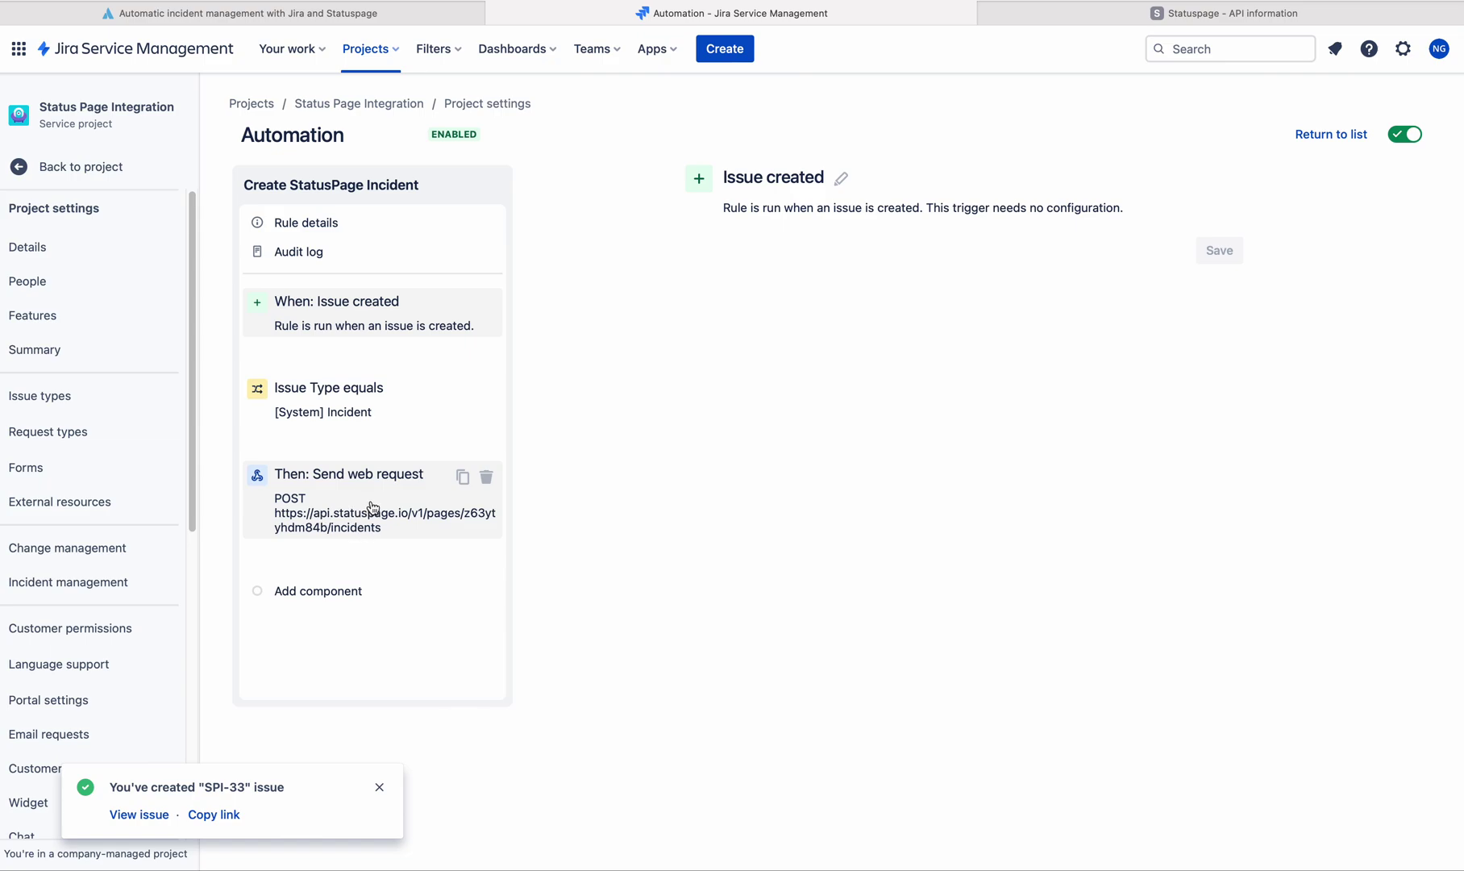
Step: After checking the audit log error, change the stray quote after "name" to a colon and republish
{"action": "left_click", "coordinate": [305, 256]}
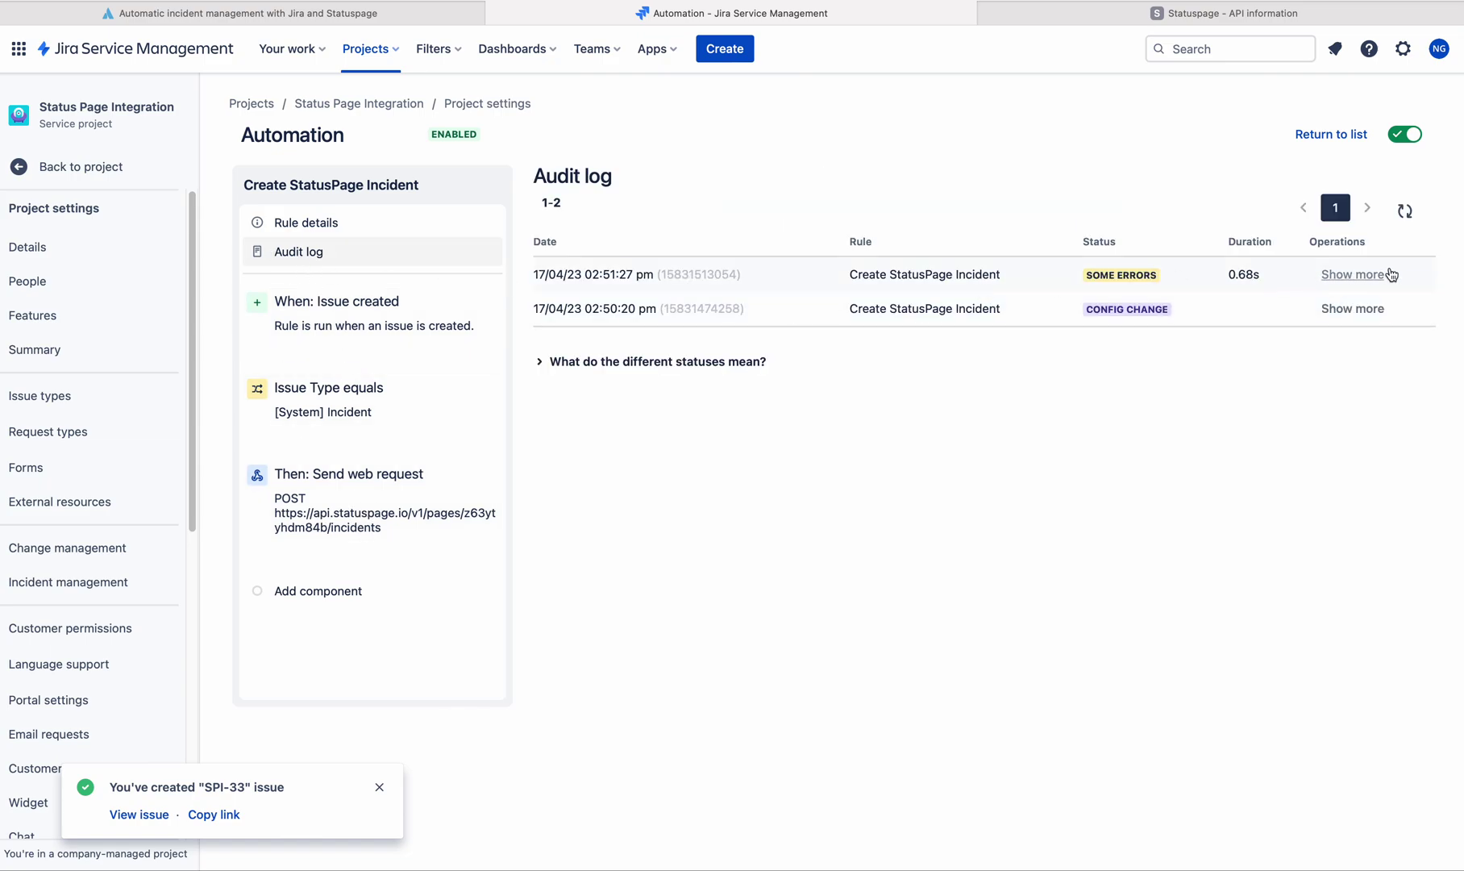
{"action": "left_click", "coordinate": [1353, 274]}
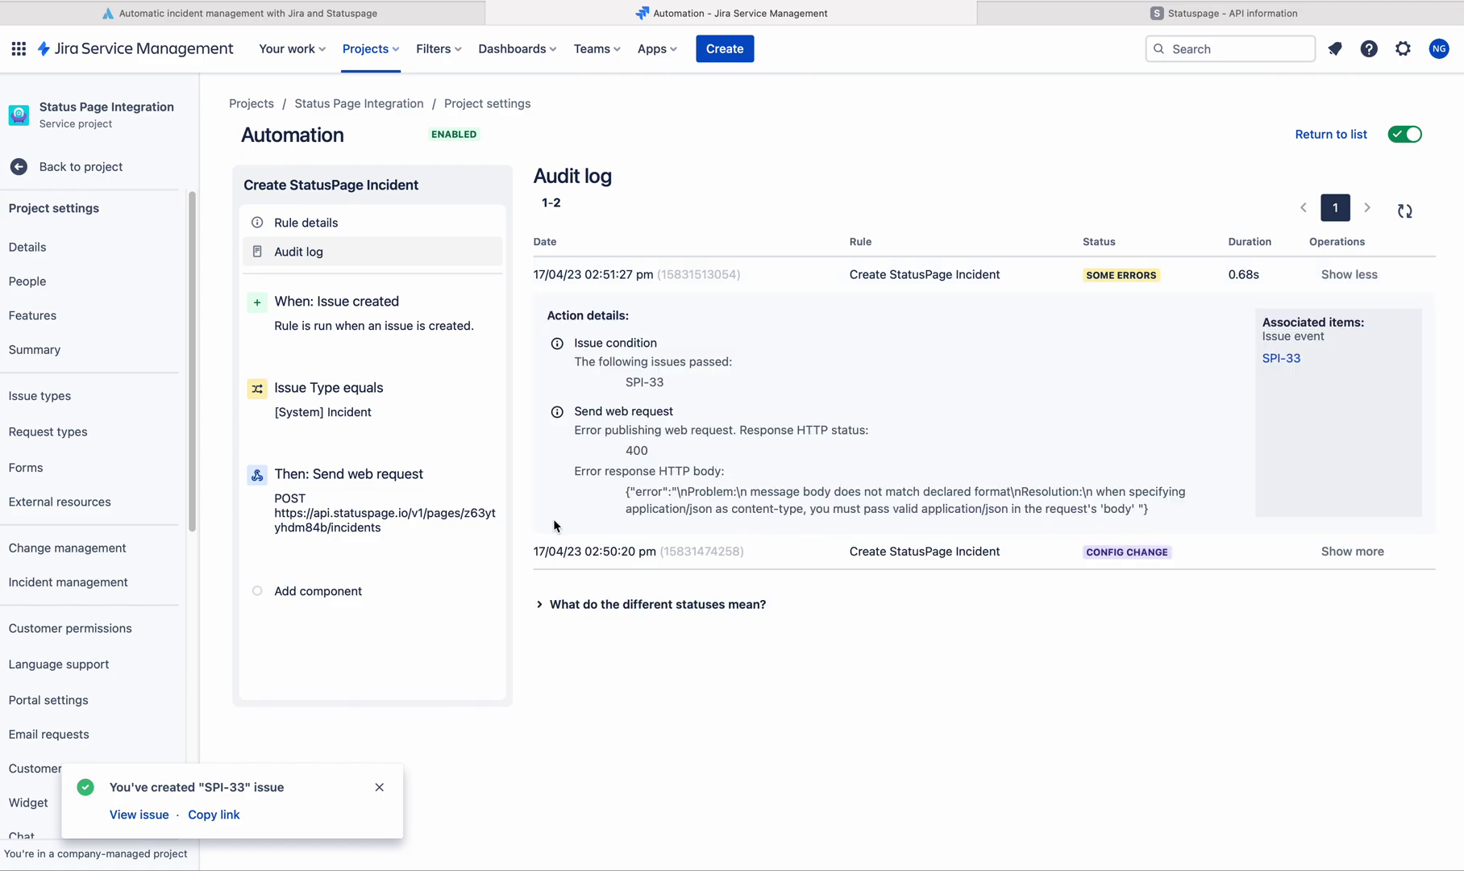
{"action": "left_click", "coordinate": [363, 481]}
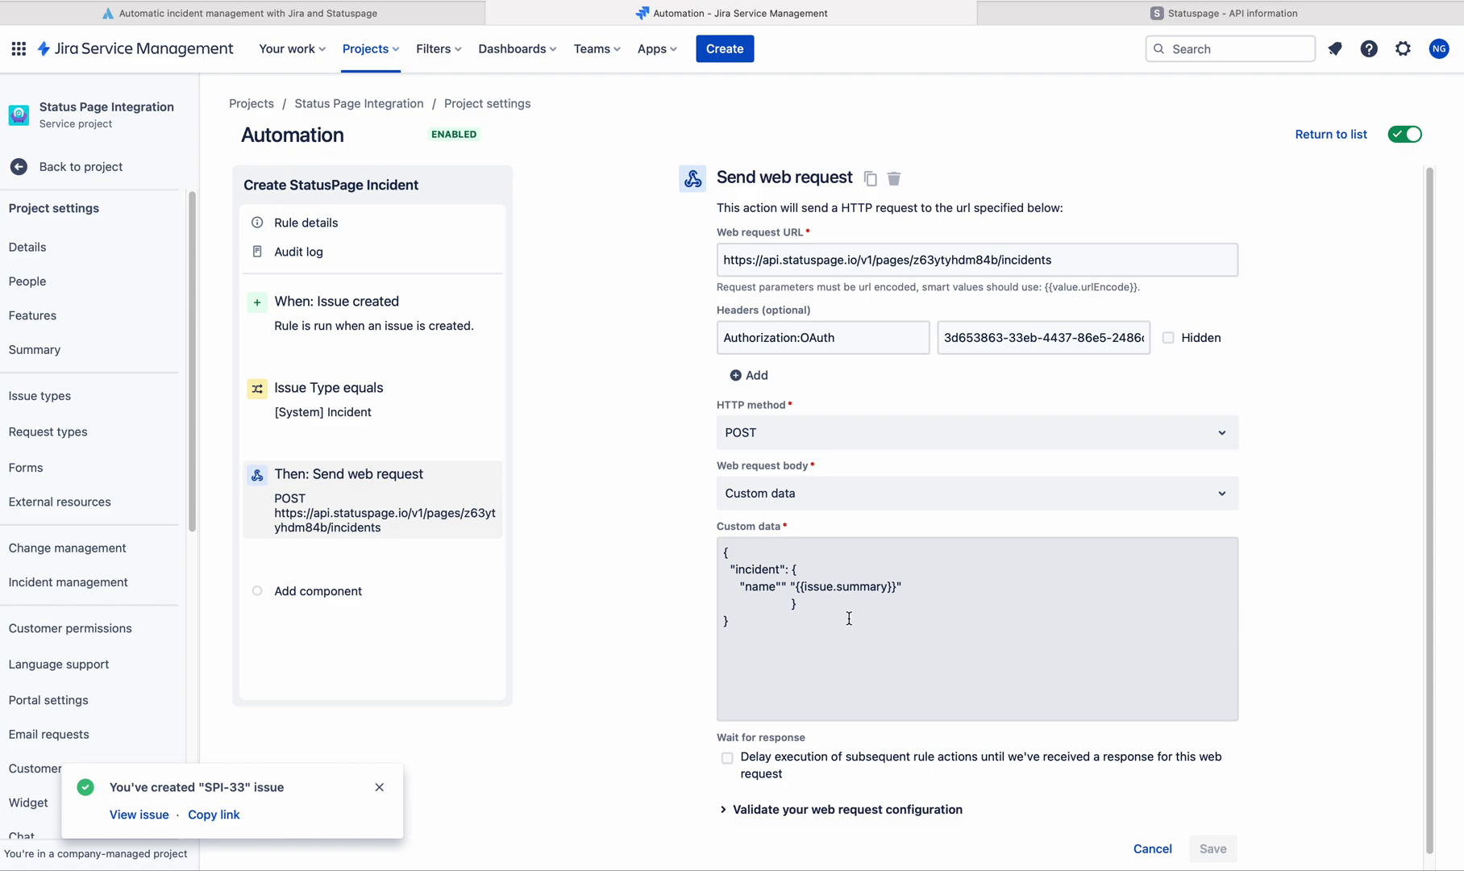
{"action": "left_click", "coordinate": [788, 586]}
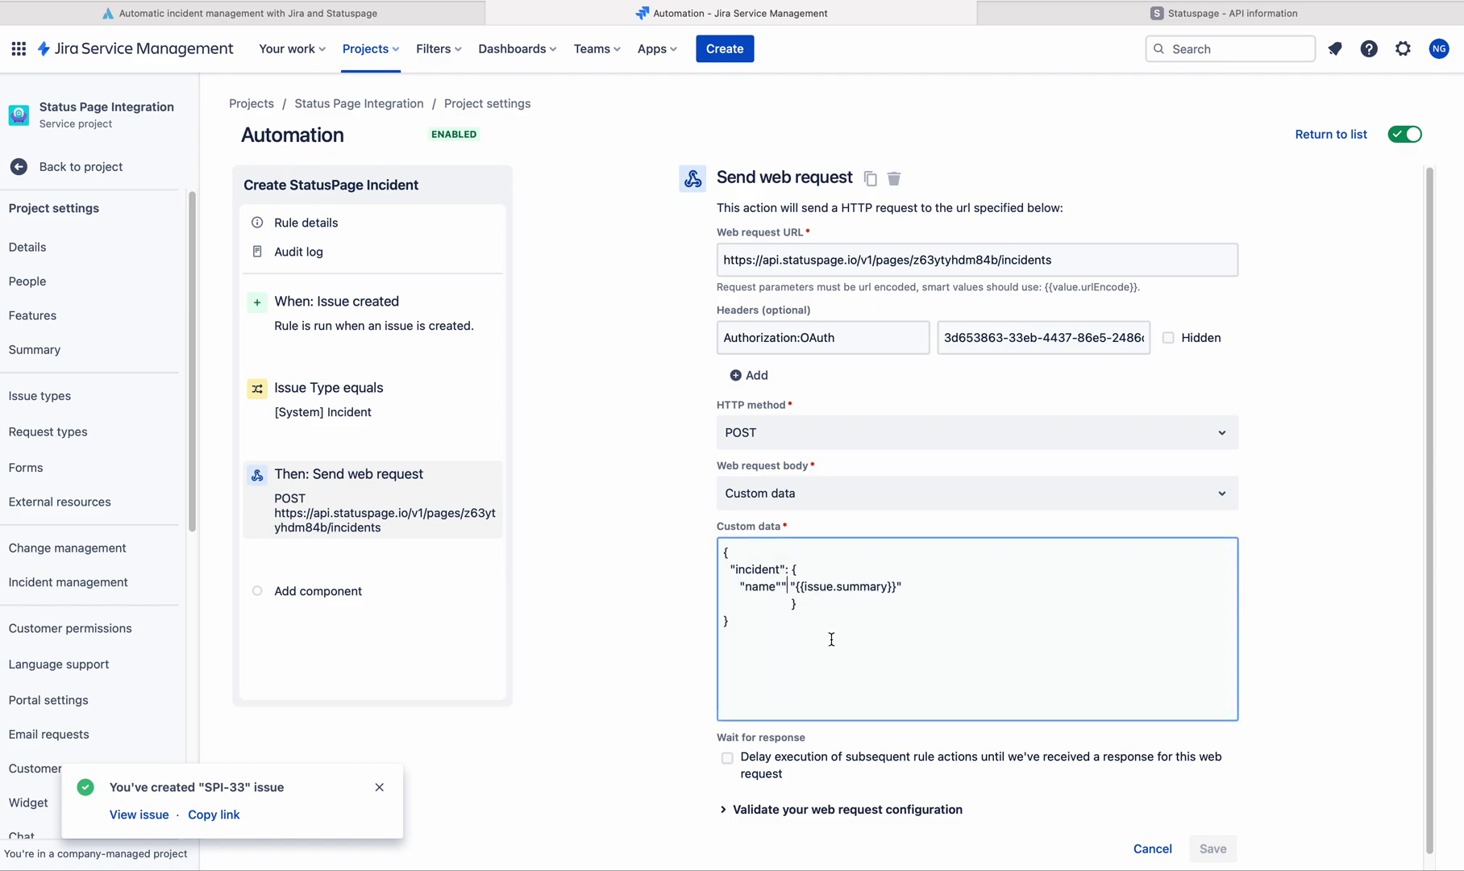
{"action": "key", "text": "BackSpace"}
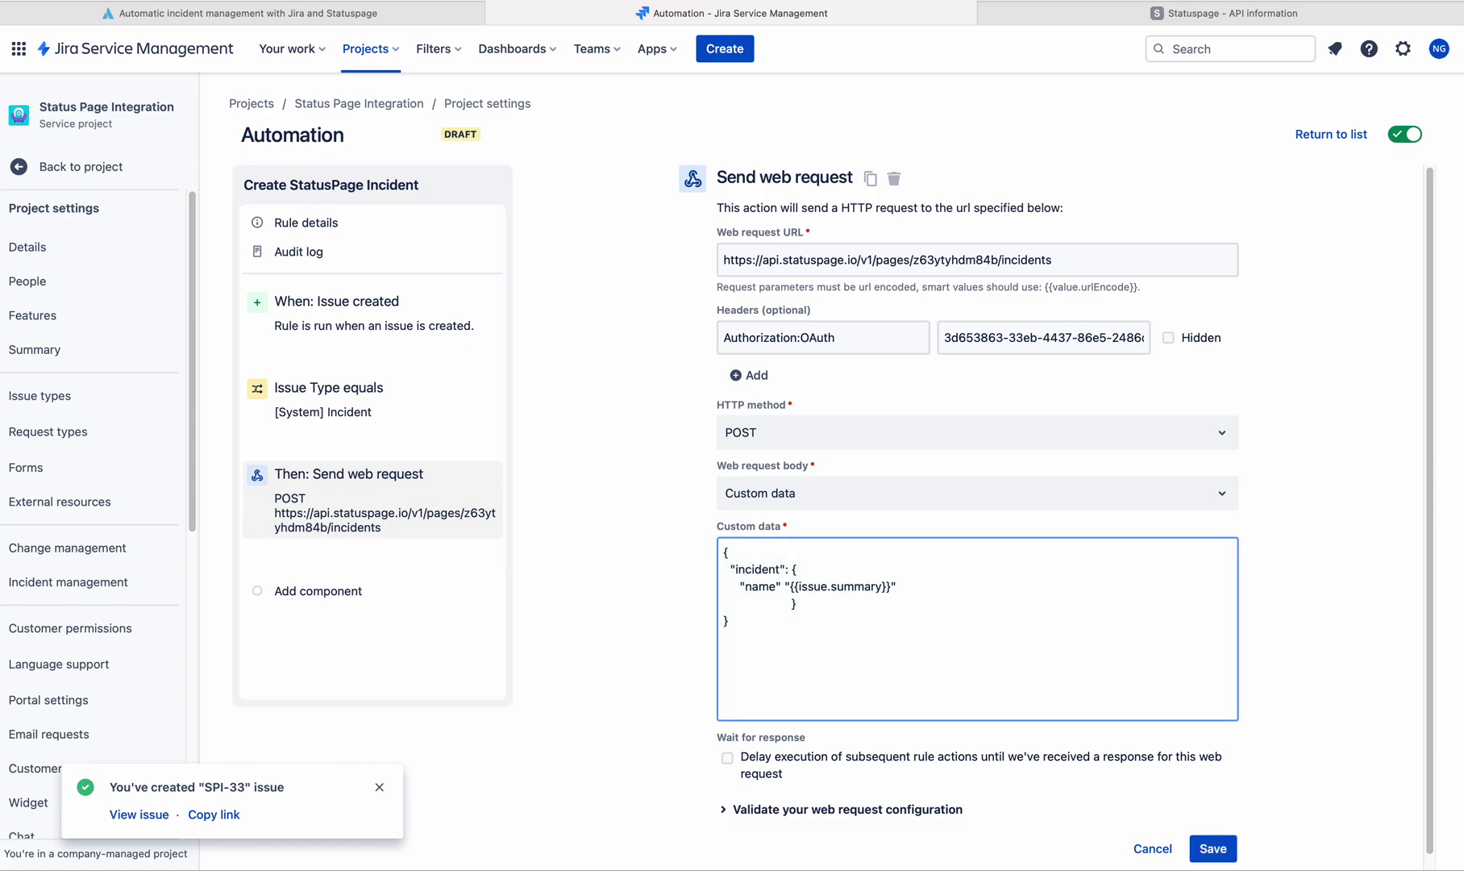
{"action": "type", "text": ":"}
{"action": "left_click", "coordinate": [1213, 849]}
{"action": "left_click", "coordinate": [1112, 314]}
Step: Create a second Incident issue with summary and description 'Create Status Page'
{"action": "left_click", "coordinate": [725, 48]}
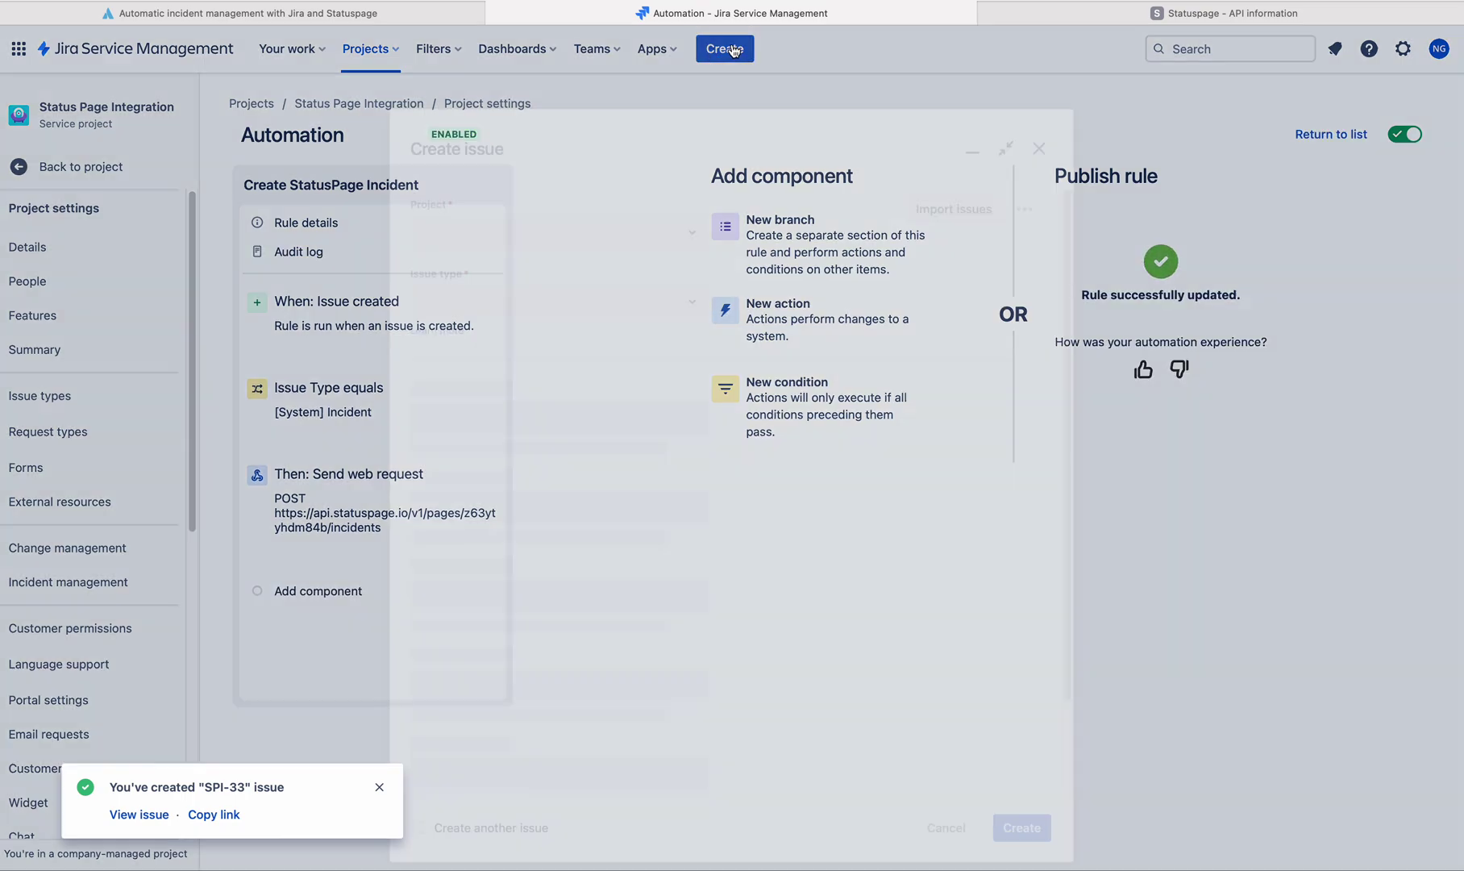
{"action": "left_click", "coordinate": [500, 591]}
{"action": "type", "text": "Cr"}
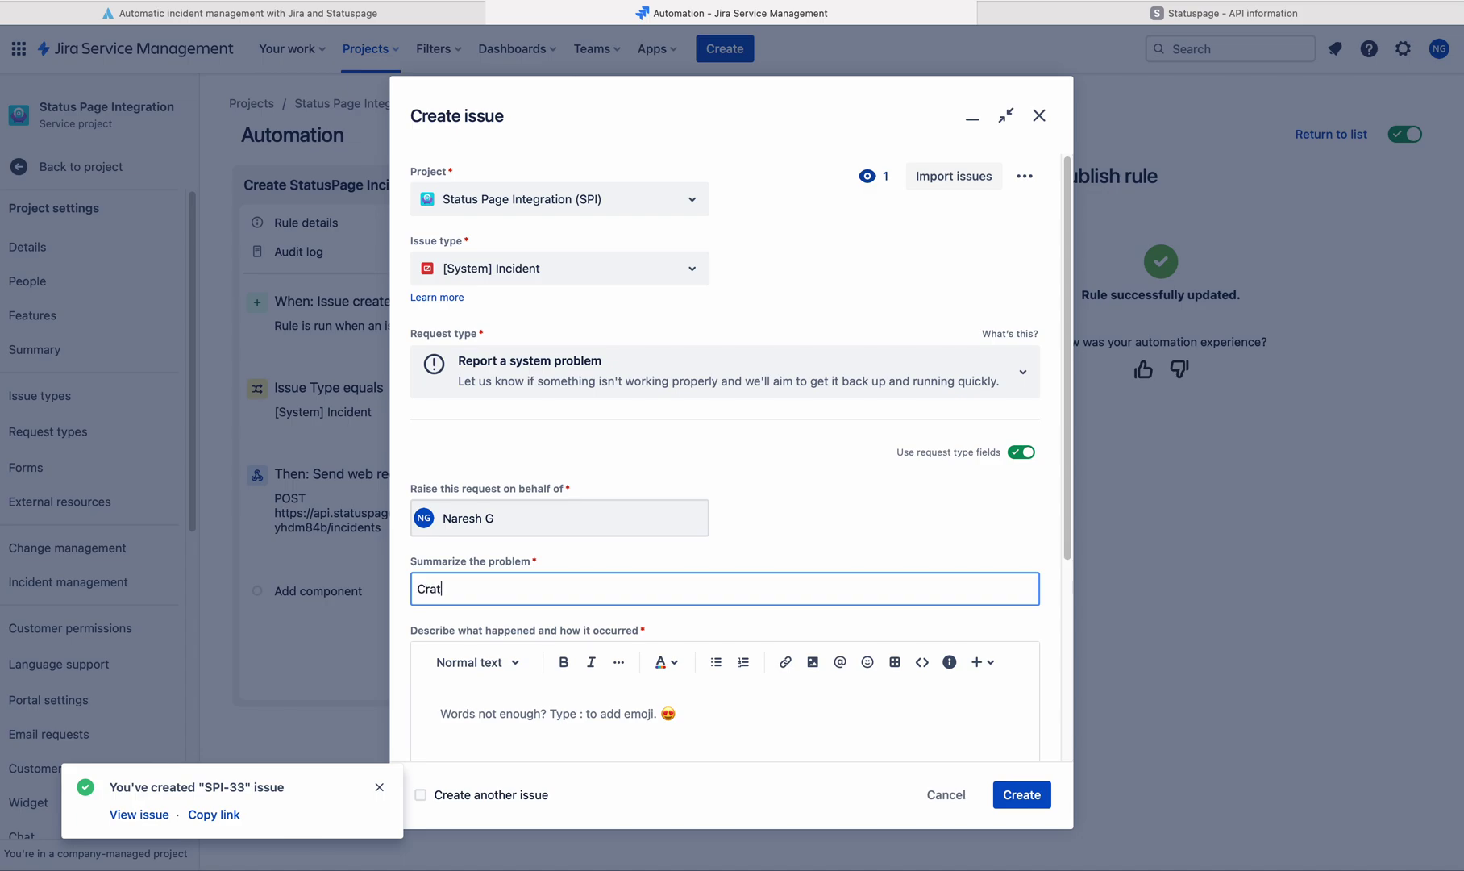
{"action": "type", "text": "at"}
{"action": "key", "text": "BackSpace"}
{"action": "type", "text": "eate Status Page"}
{"action": "left_click", "coordinate": [471, 714]}
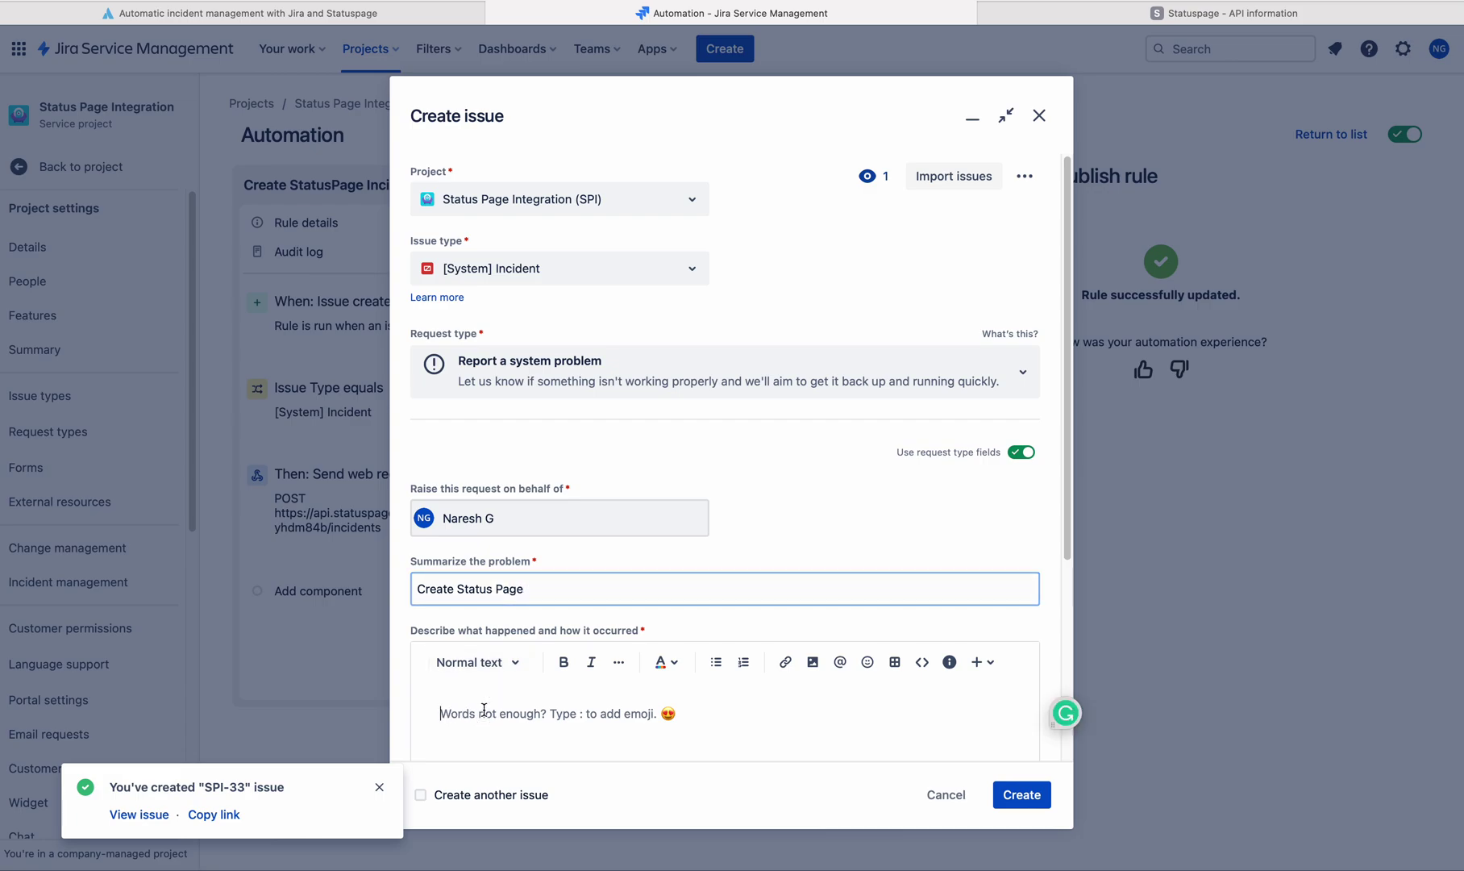
{"action": "type", "text": "Crat"}
{"action": "key", "text": "BackSpace"}
{"action": "type", "text": "ate St"}
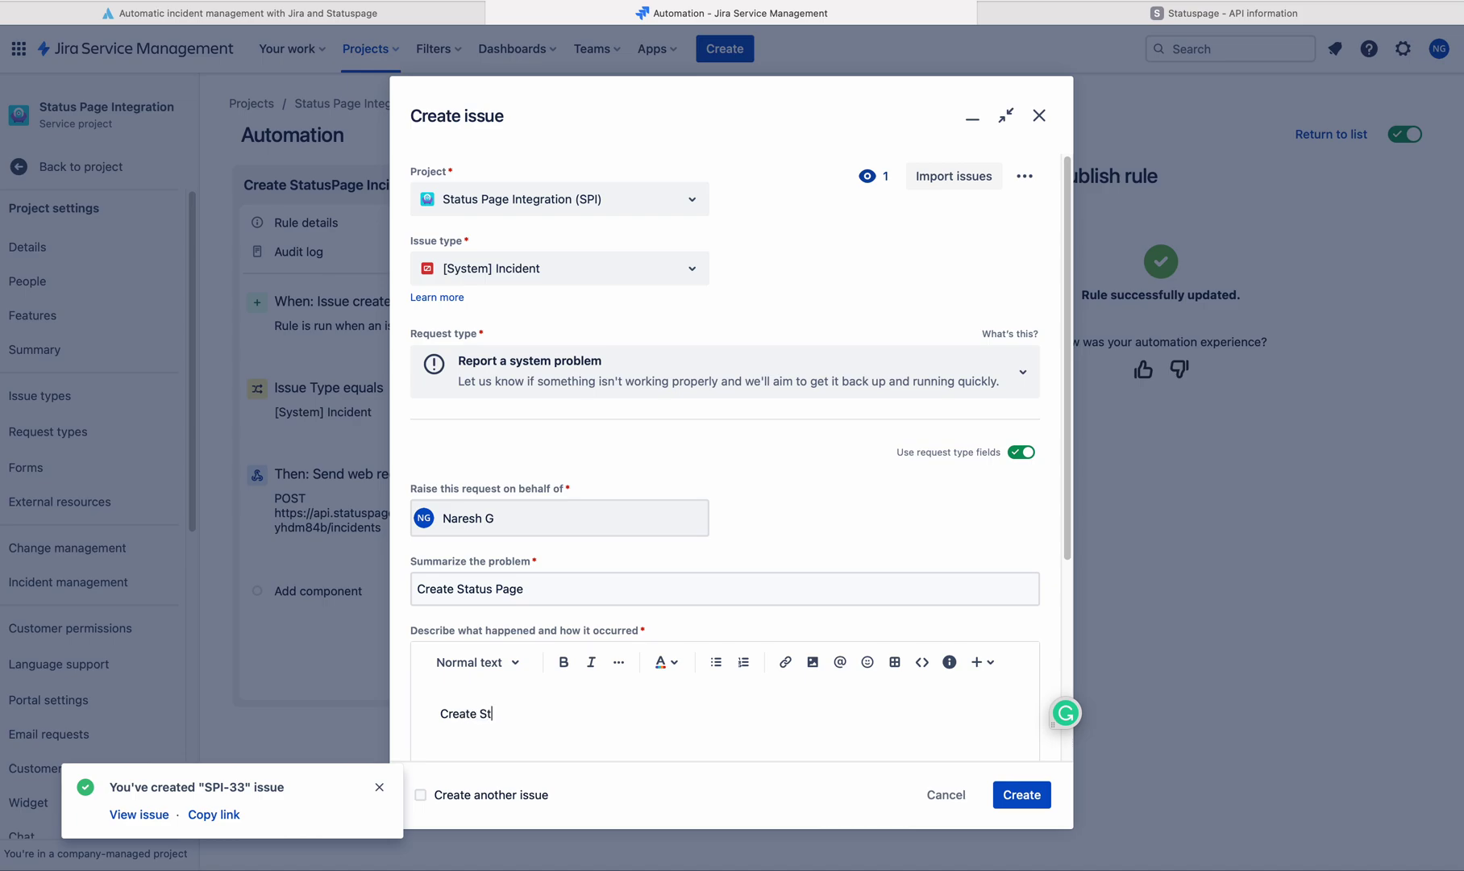
{"action": "type", "text": "au"}
{"action": "type", "text": "tus Page"}
{"action": "left_click", "coordinate": [1019, 794]}
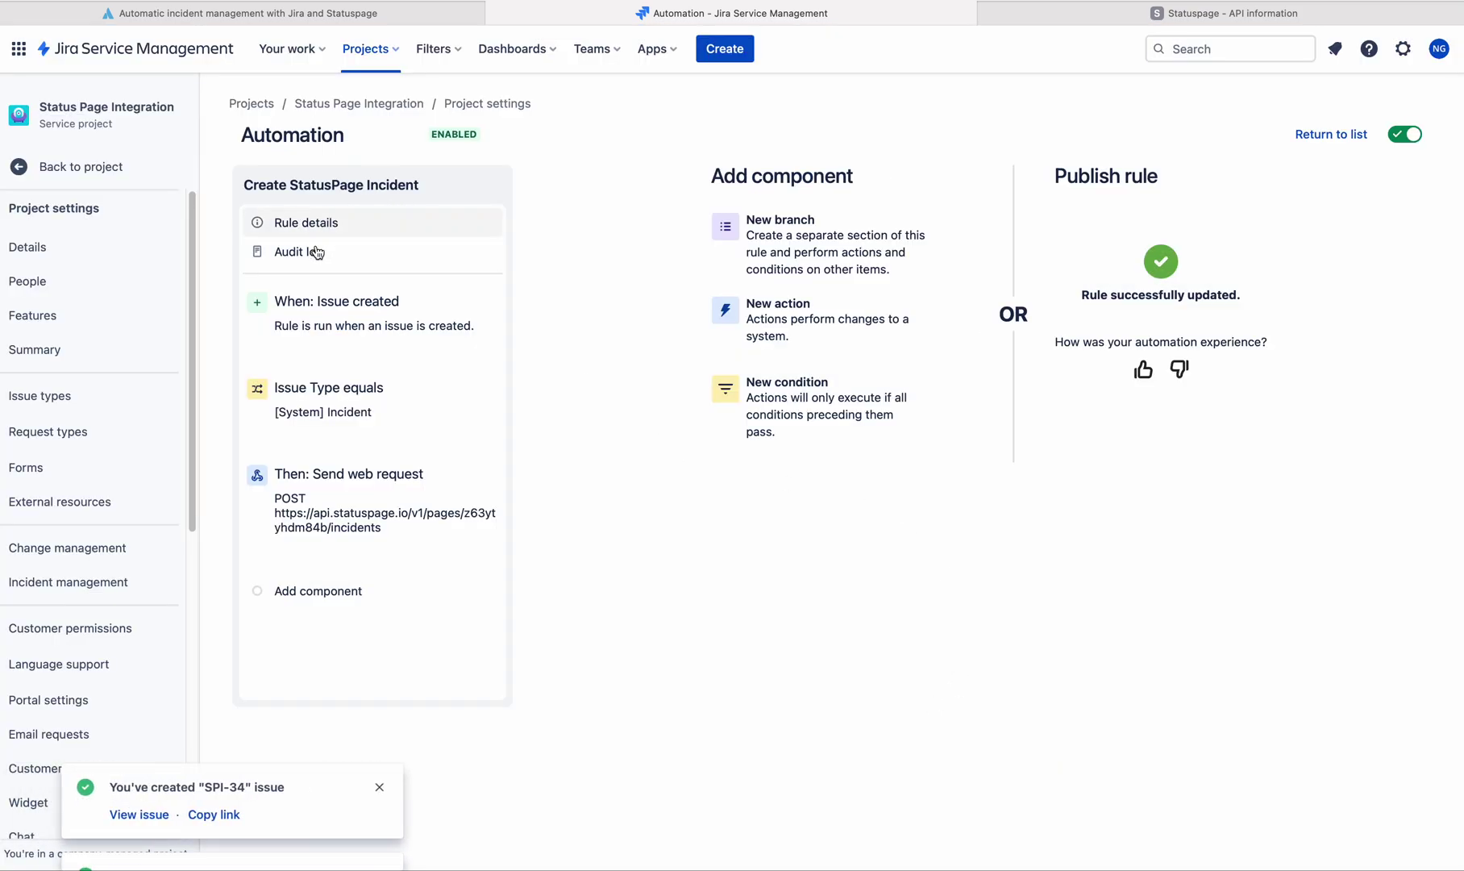
Step: Confirm in the rule's audit log that the newest run succeeded
{"action": "left_click", "coordinate": [315, 250]}
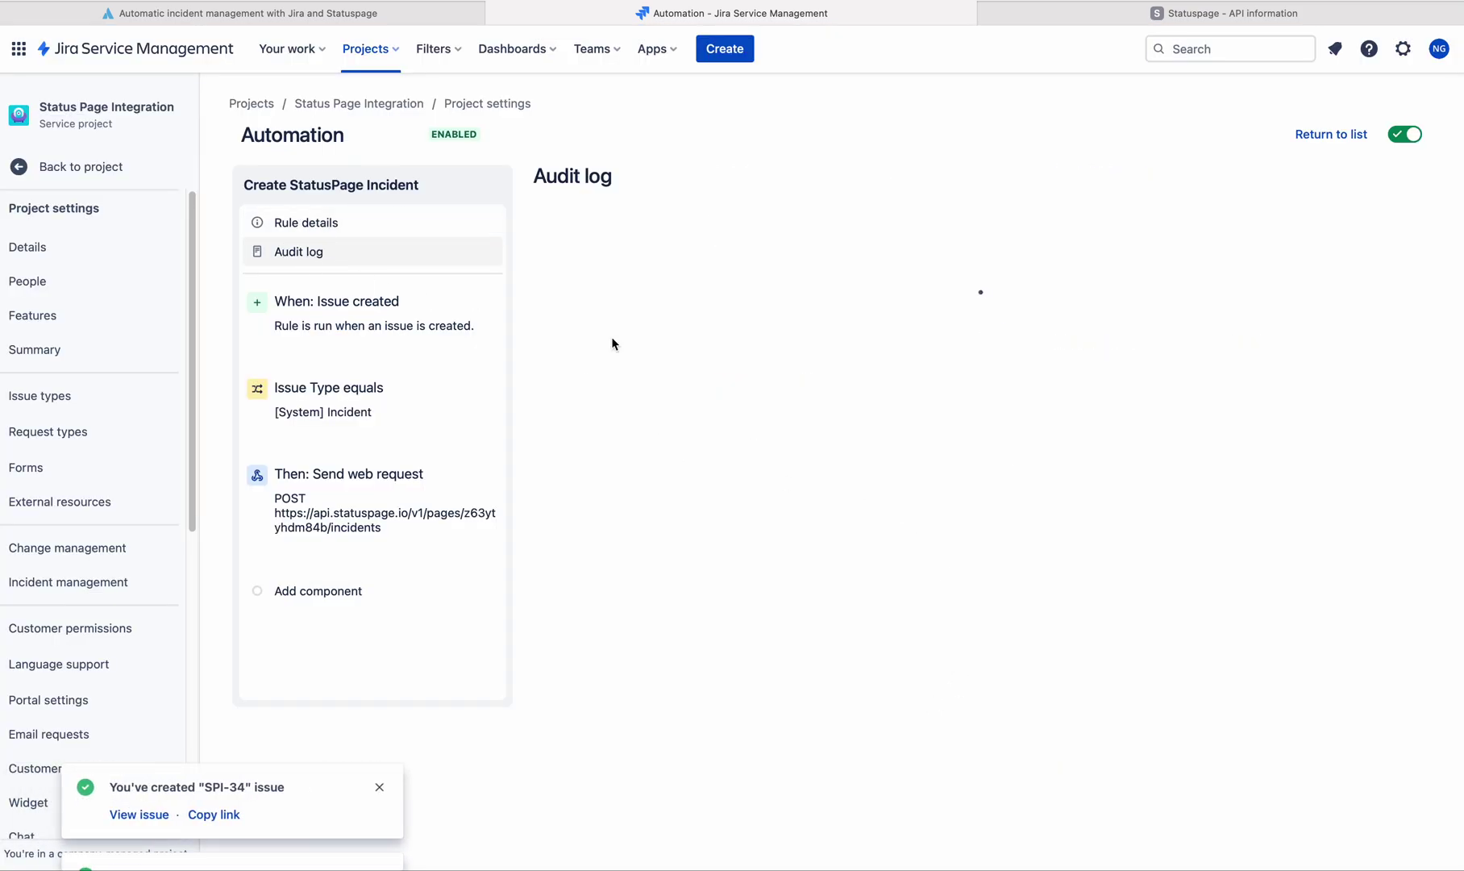
{"action": "left_click", "coordinate": [1365, 275]}
{"action": "left_click_drag", "start_coordinate": [788, 429], "coordinate": [564, 339]}
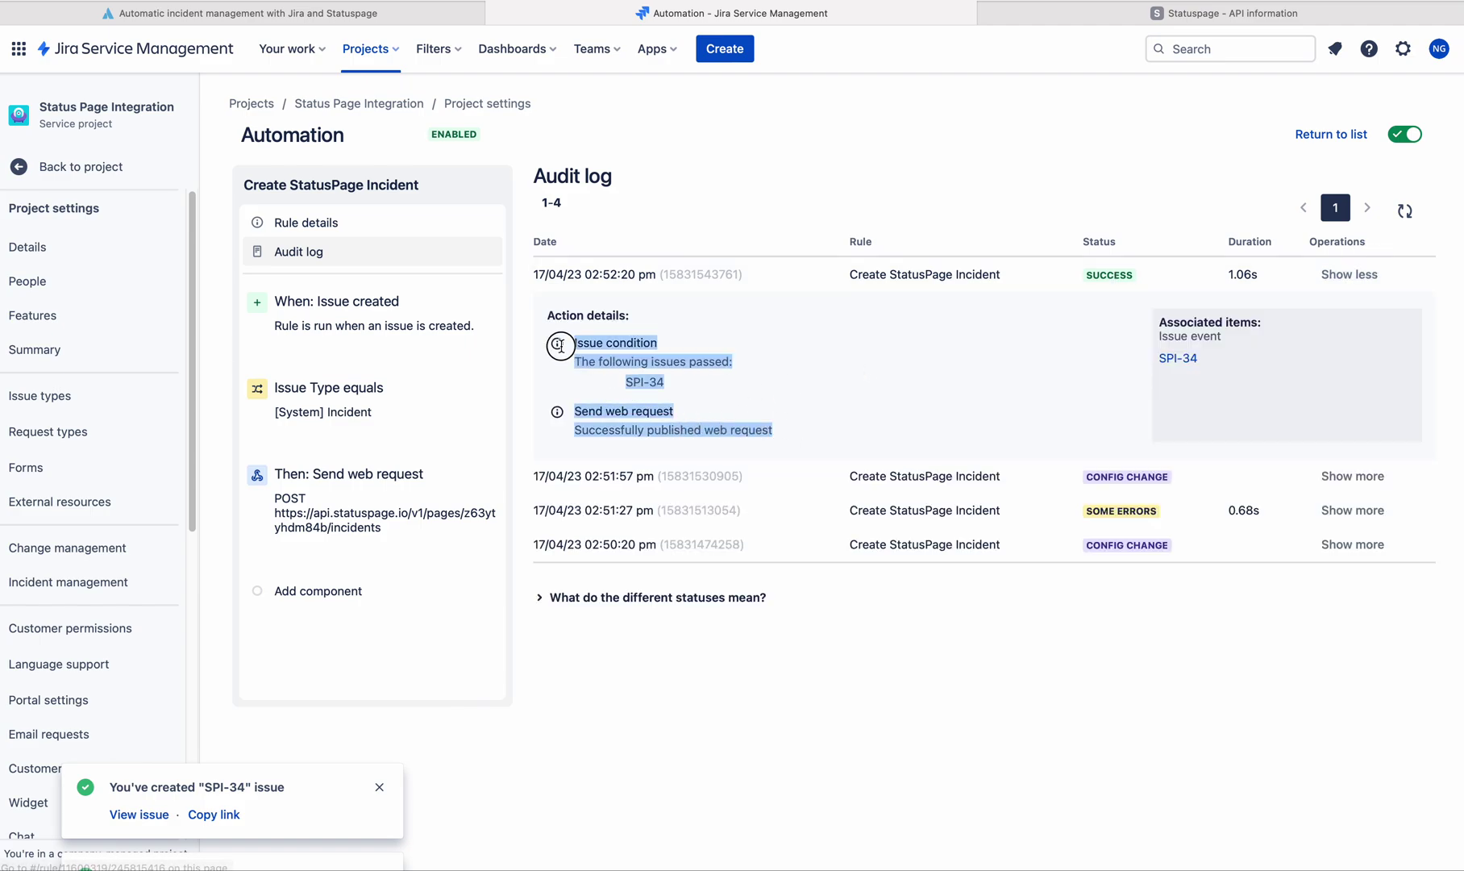
{"action": "left_click", "coordinate": [973, 193]}
Step: View Statuspage's open incidents, showing the new 'Create Status Page' incident as Investigating
{"action": "left_click", "coordinate": [1153, 8]}
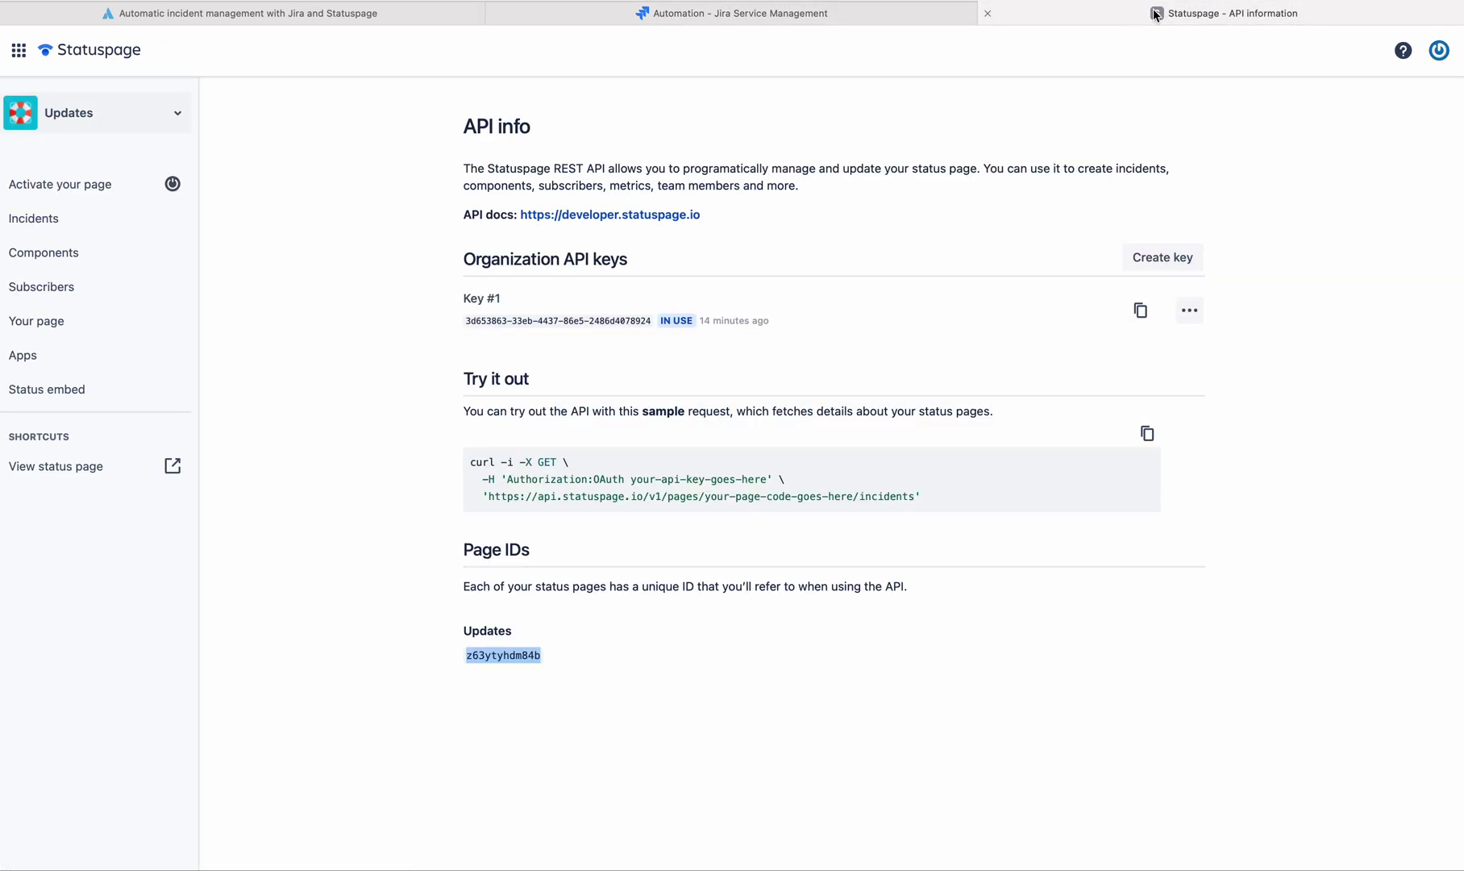
{"action": "left_click", "coordinate": [118, 56]}
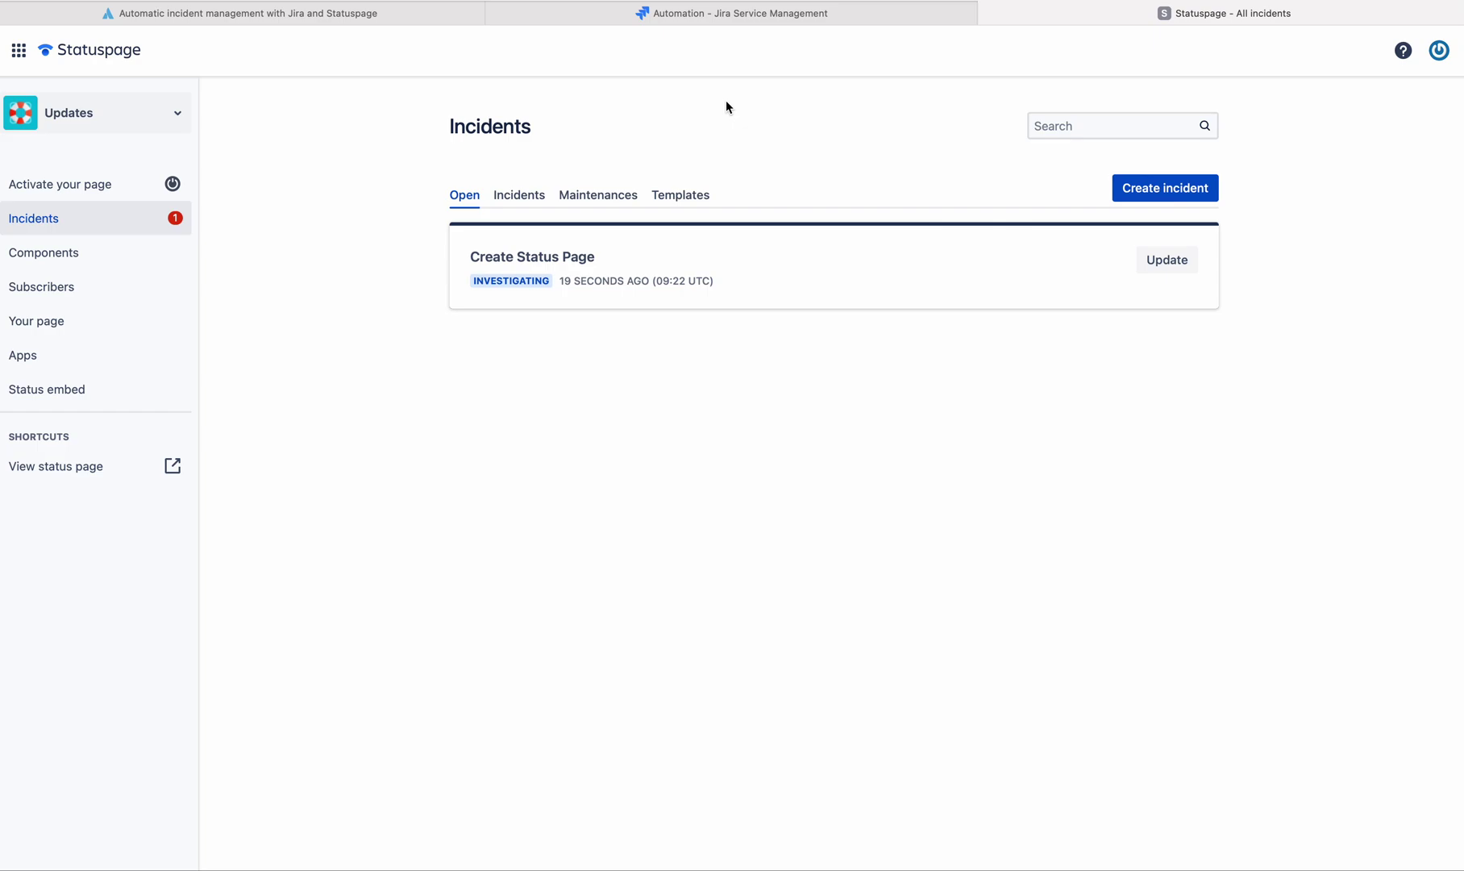
{"action": "left_click", "coordinate": [746, 17]}
{"action": "left_click", "coordinate": [371, 16]}
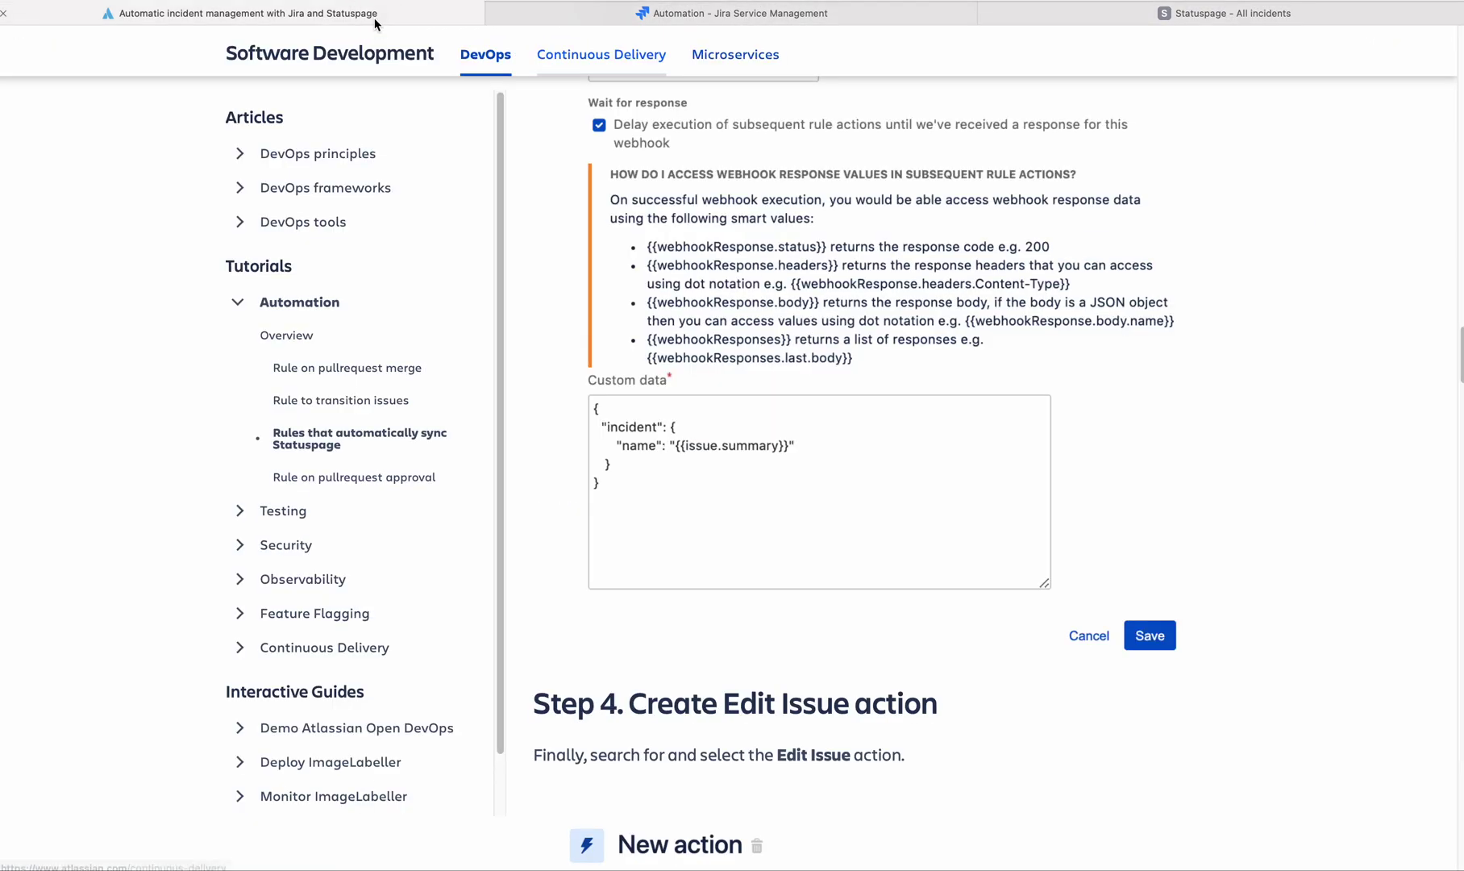
{"action": "left_click", "coordinate": [589, 17]}
{"action": "left_click", "coordinate": [1137, 20]}
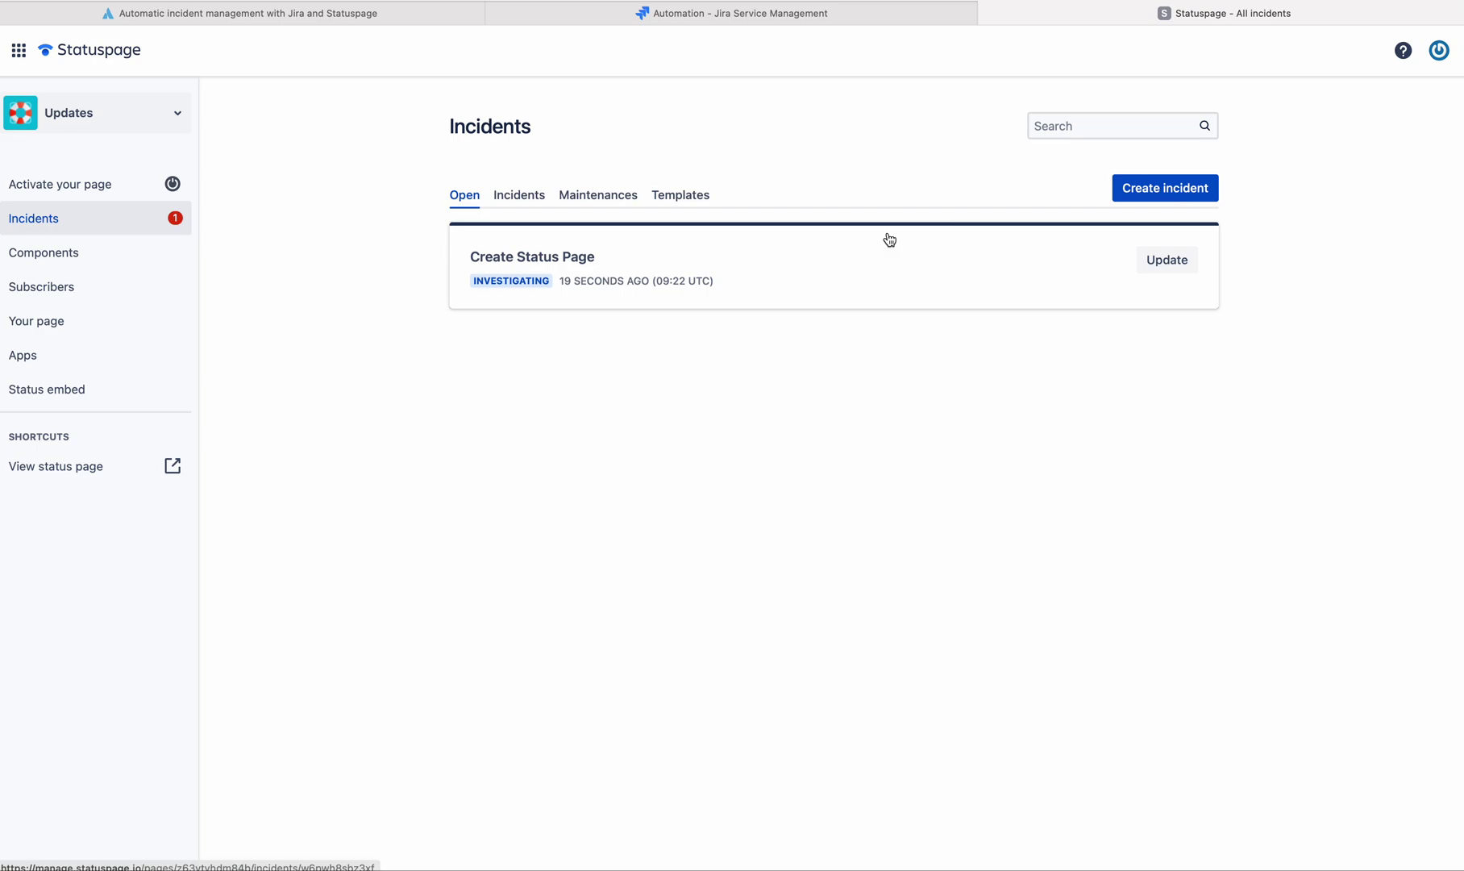